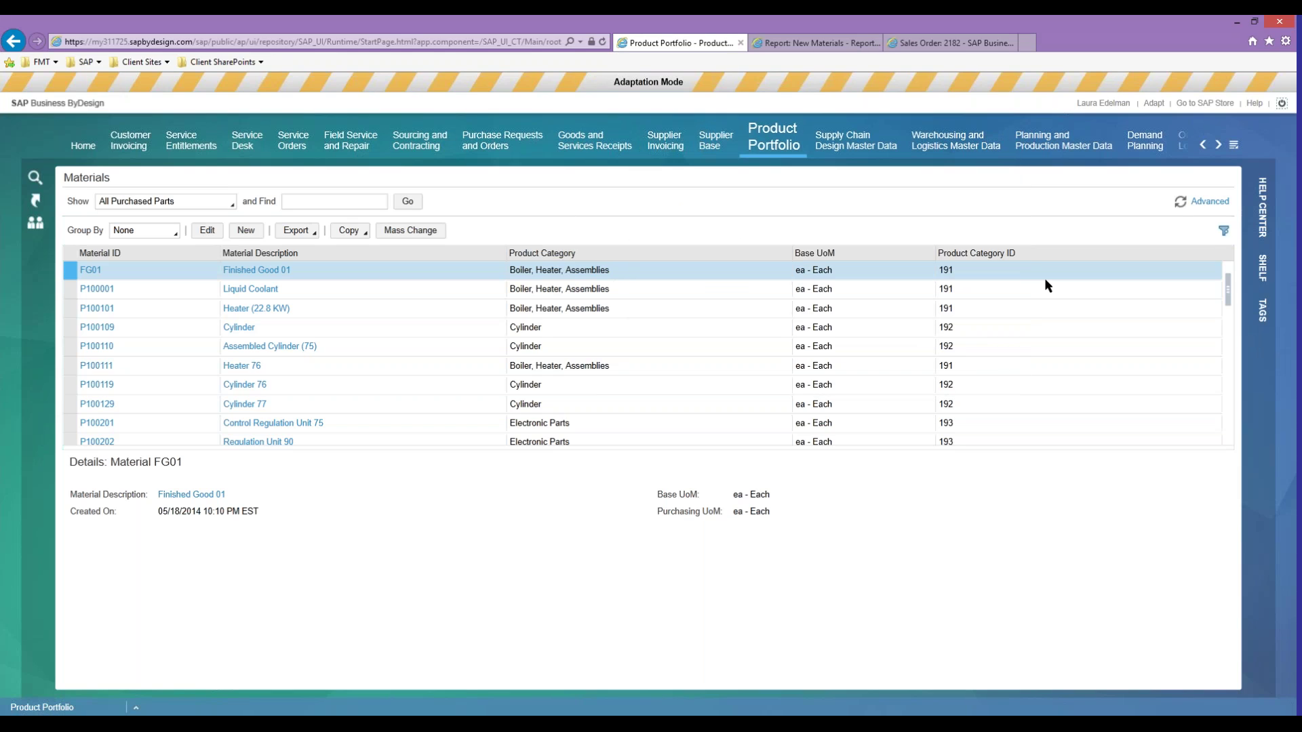
- Open the Materials screen for editing in adaptation mode
{"action": "left_click", "coordinate": [1152, 104]}
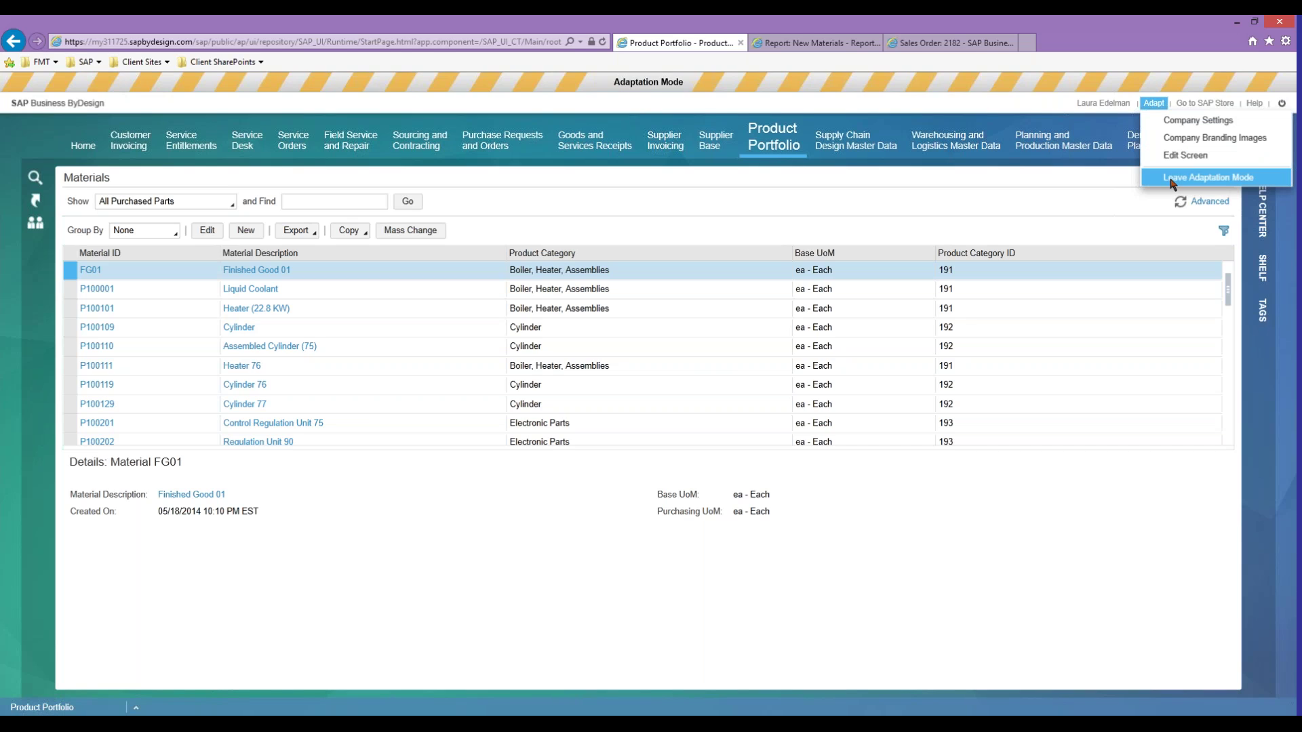
{"action": "left_click", "coordinate": [1040, 210]}
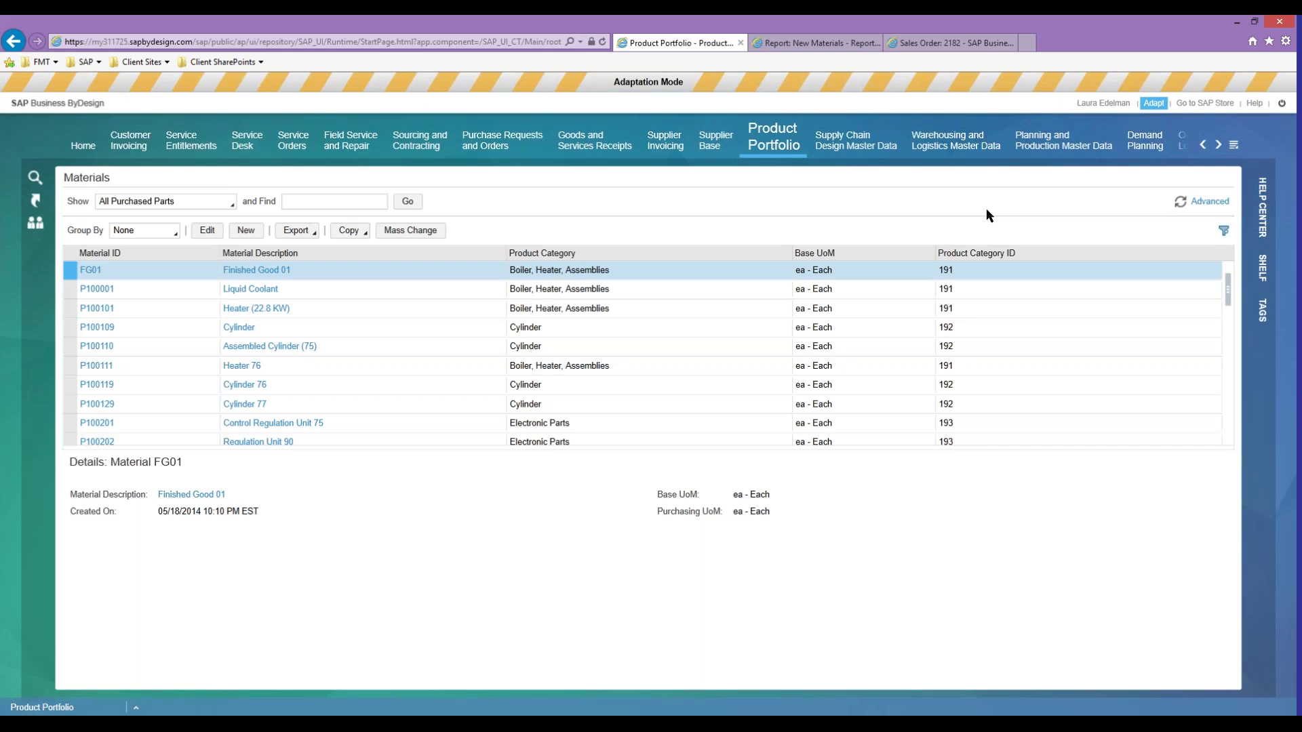
{"action": "left_click", "coordinate": [1152, 105]}
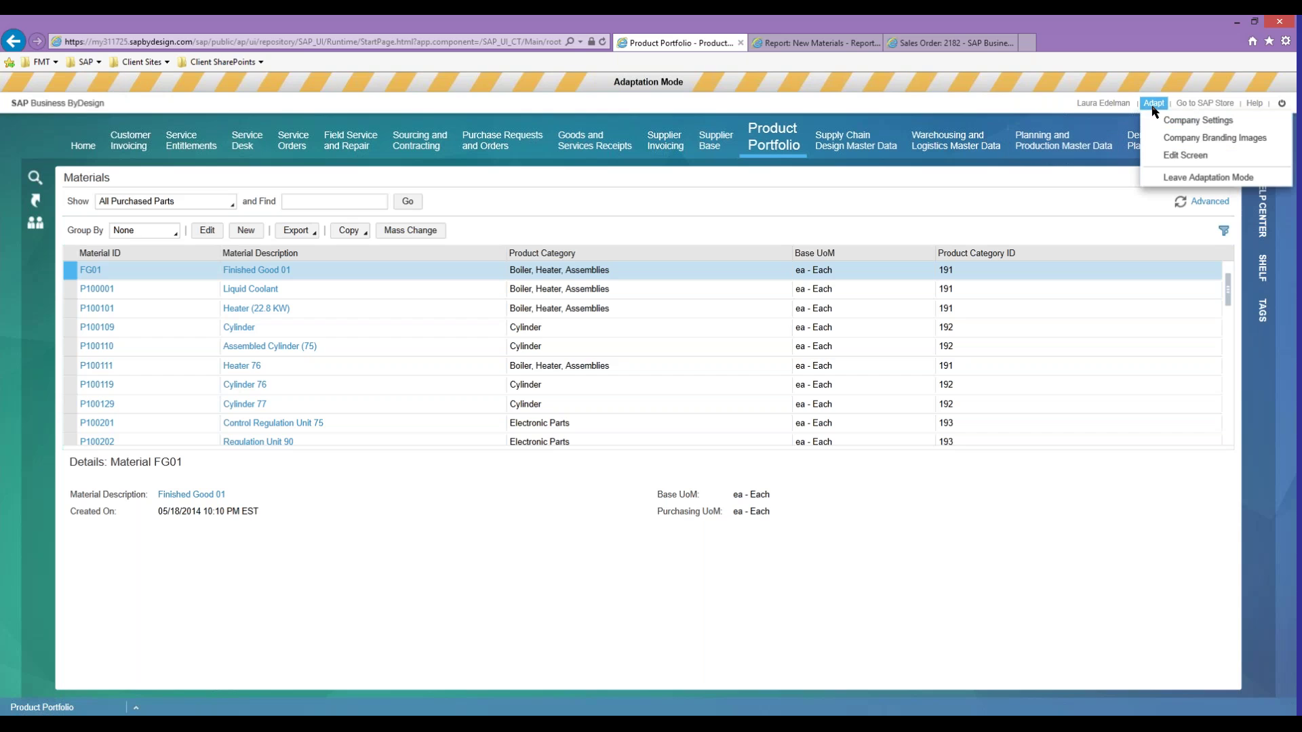
{"action": "left_click", "coordinate": [1183, 153]}
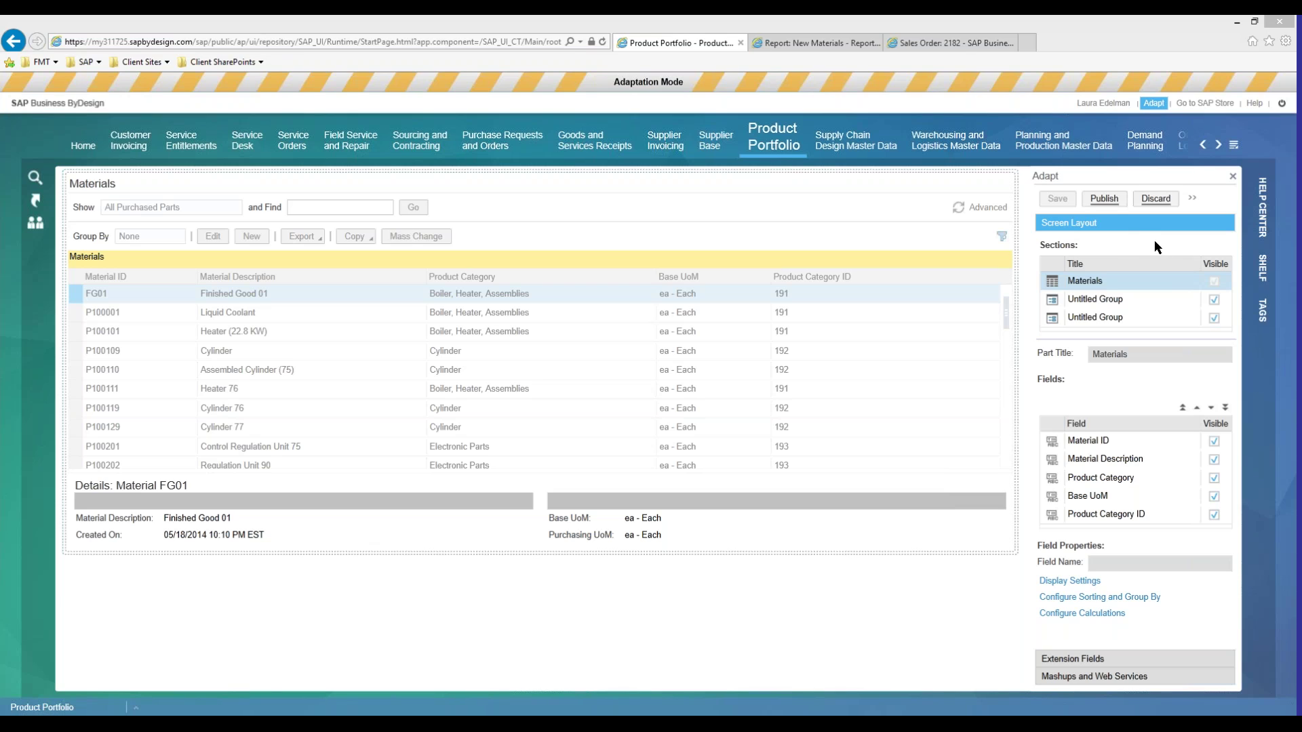
- Examine the Materials and untitled group sections of the screen layout, and hide and restore the first untitled group
{"action": "left_click", "coordinate": [1135, 299]}
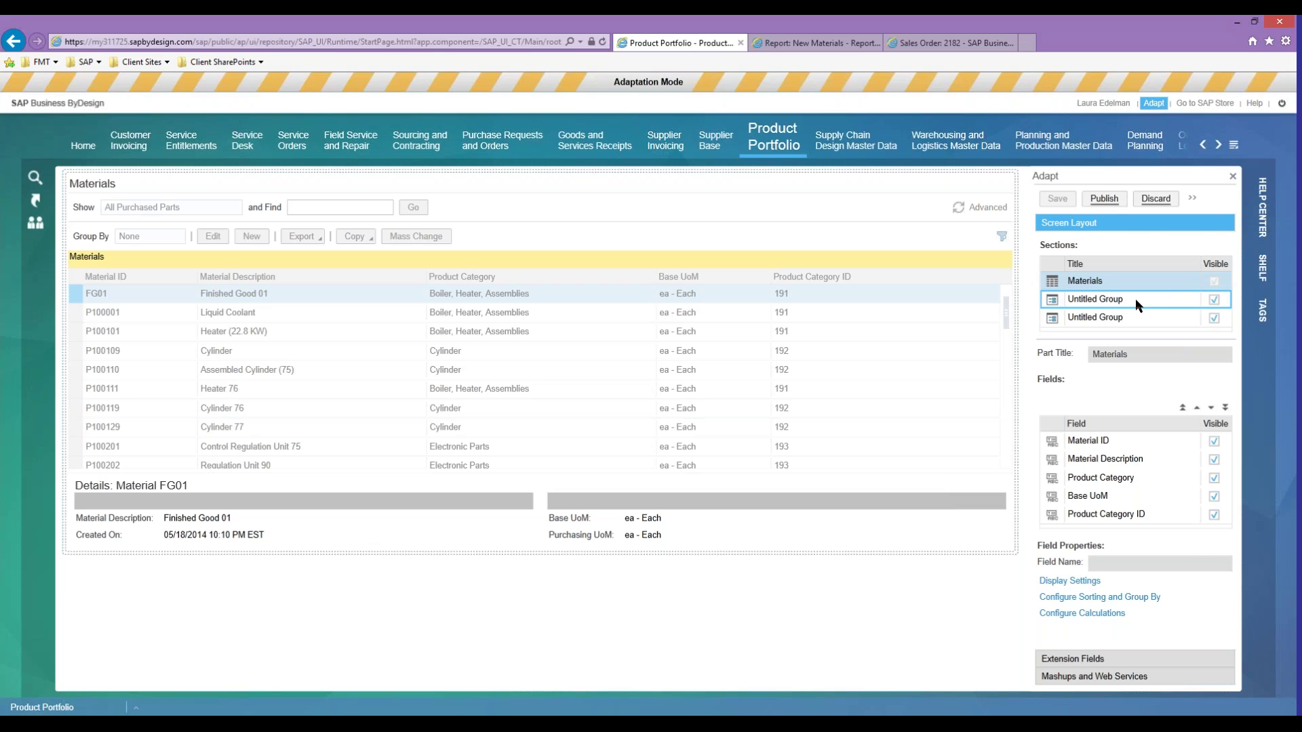
{"action": "left_click", "coordinate": [1130, 316]}
{"action": "left_click", "coordinate": [1131, 298]}
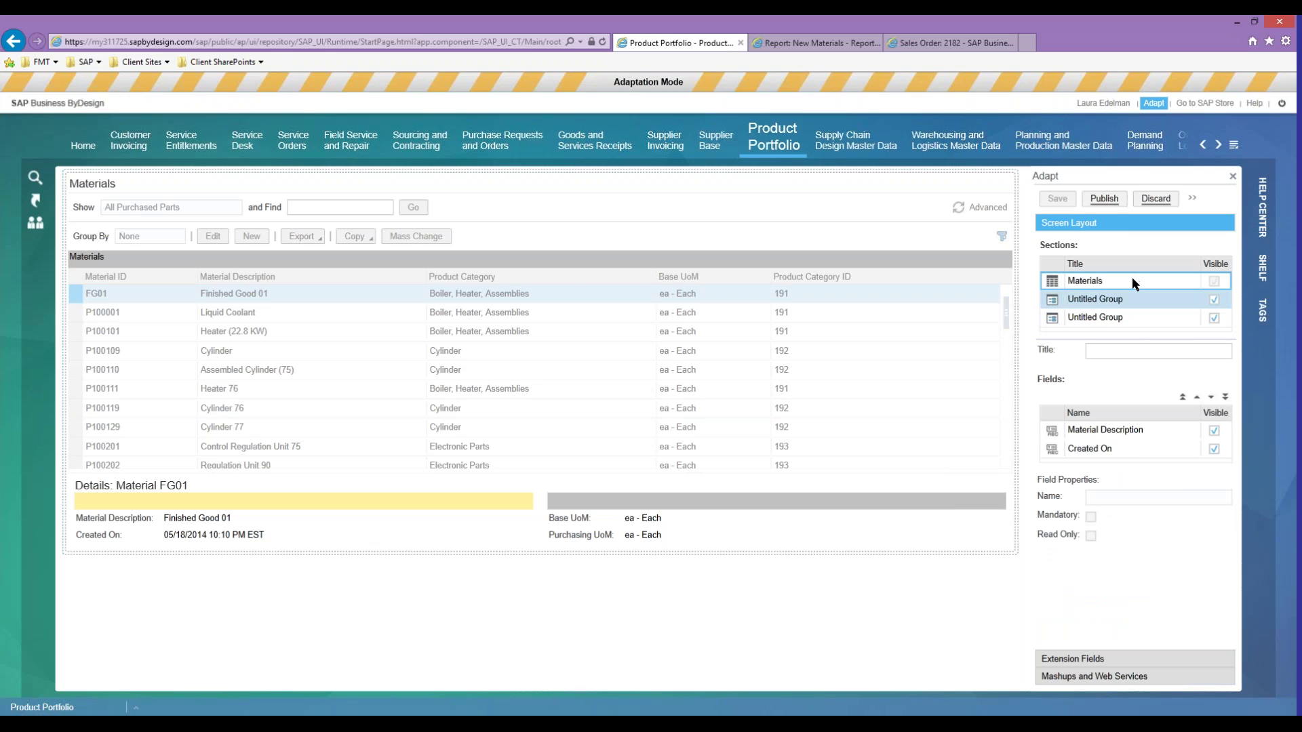
{"action": "left_click", "coordinate": [1132, 279]}
{"action": "left_click", "coordinate": [1122, 297]}
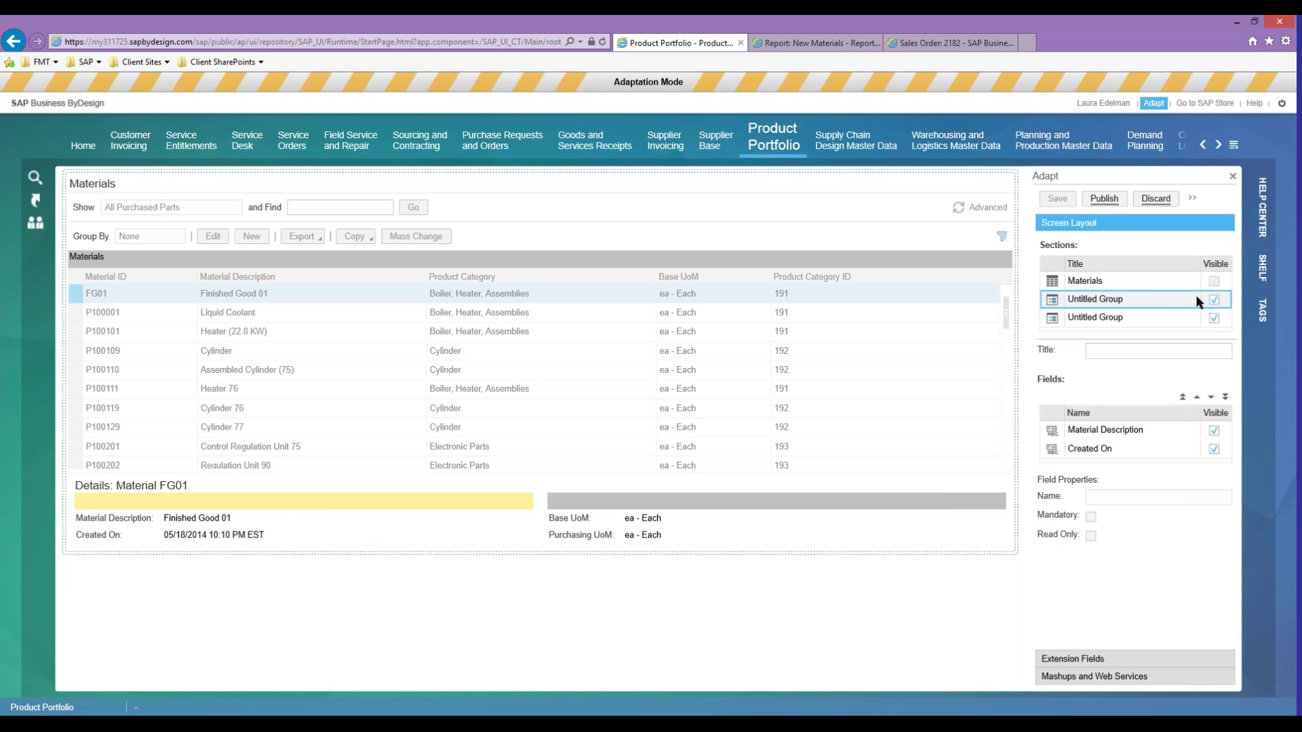
{"action": "left_click", "coordinate": [1214, 301]}
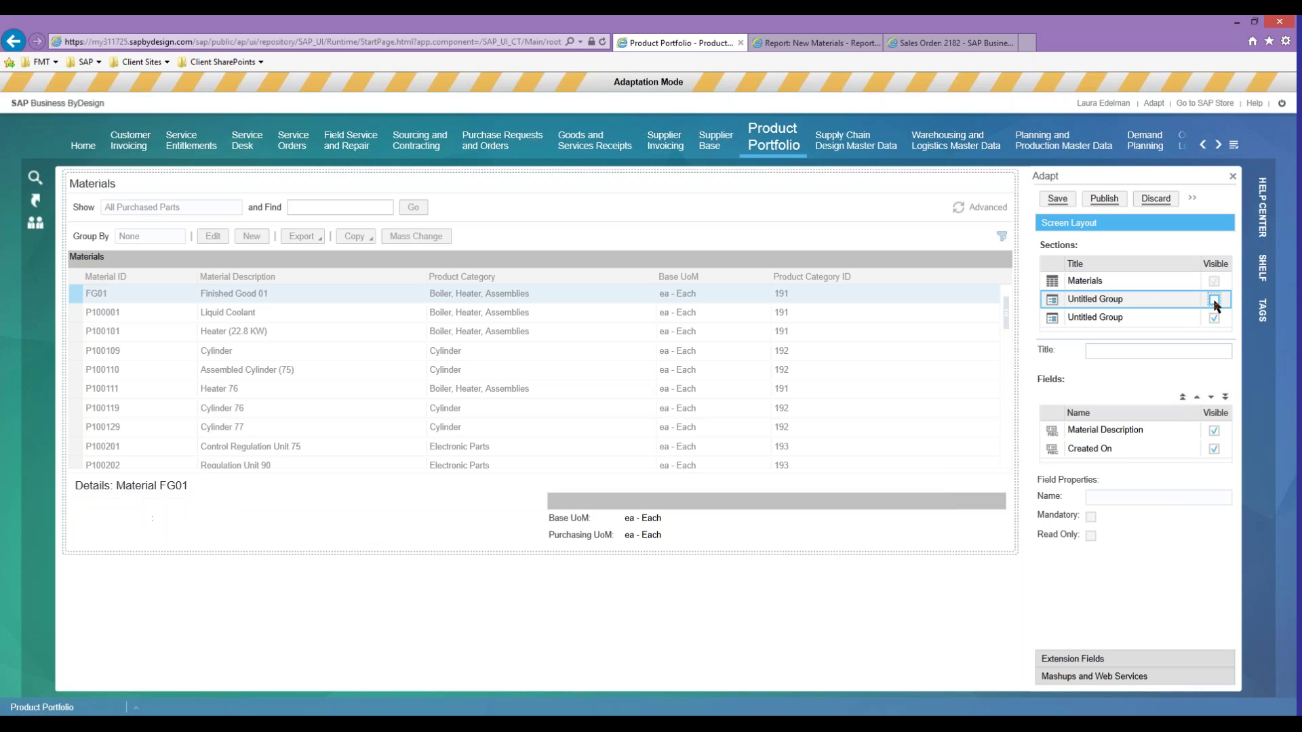
{"action": "left_click", "coordinate": [1214, 300]}
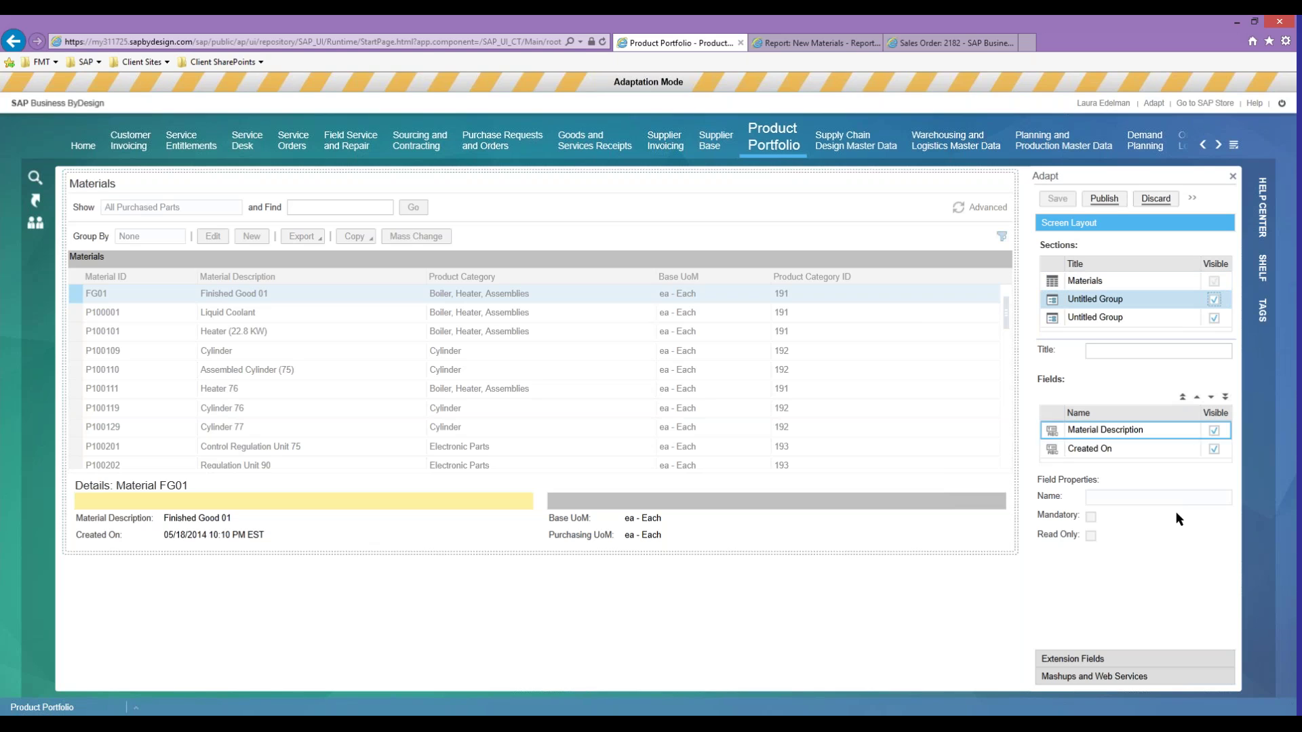
- Add an extension field of type Indicator with the label Active to the Materials section and save it
{"action": "left_click", "coordinate": [1142, 659]}
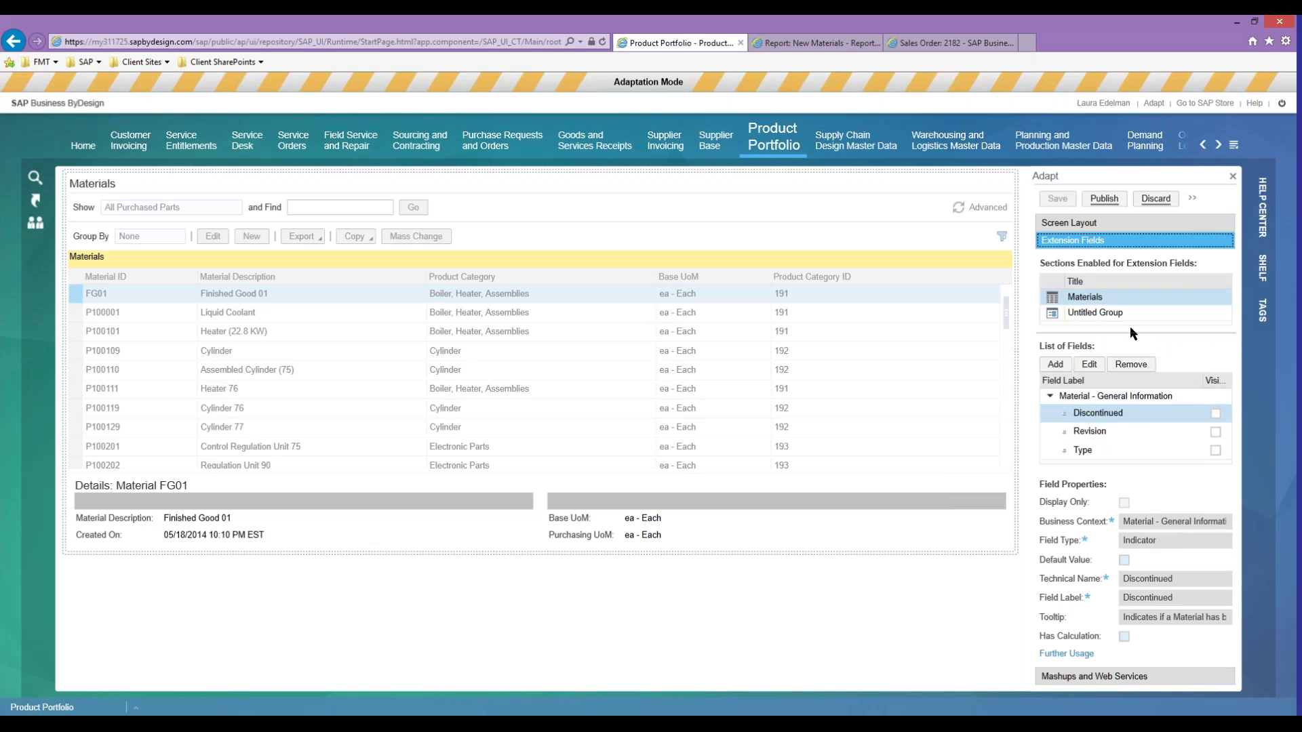
{"action": "left_click", "coordinate": [1058, 367]}
{"action": "left_click", "coordinate": [1056, 366]}
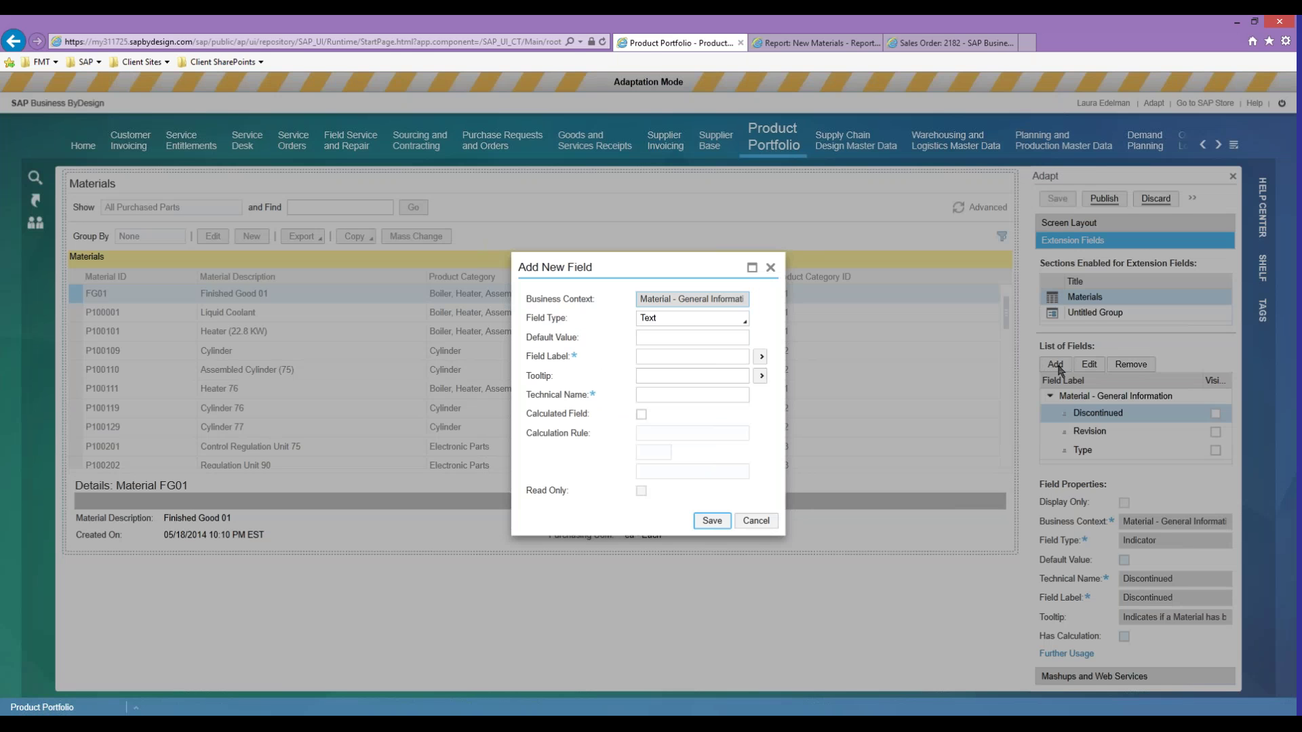
{"action": "left_click", "coordinate": [744, 319]}
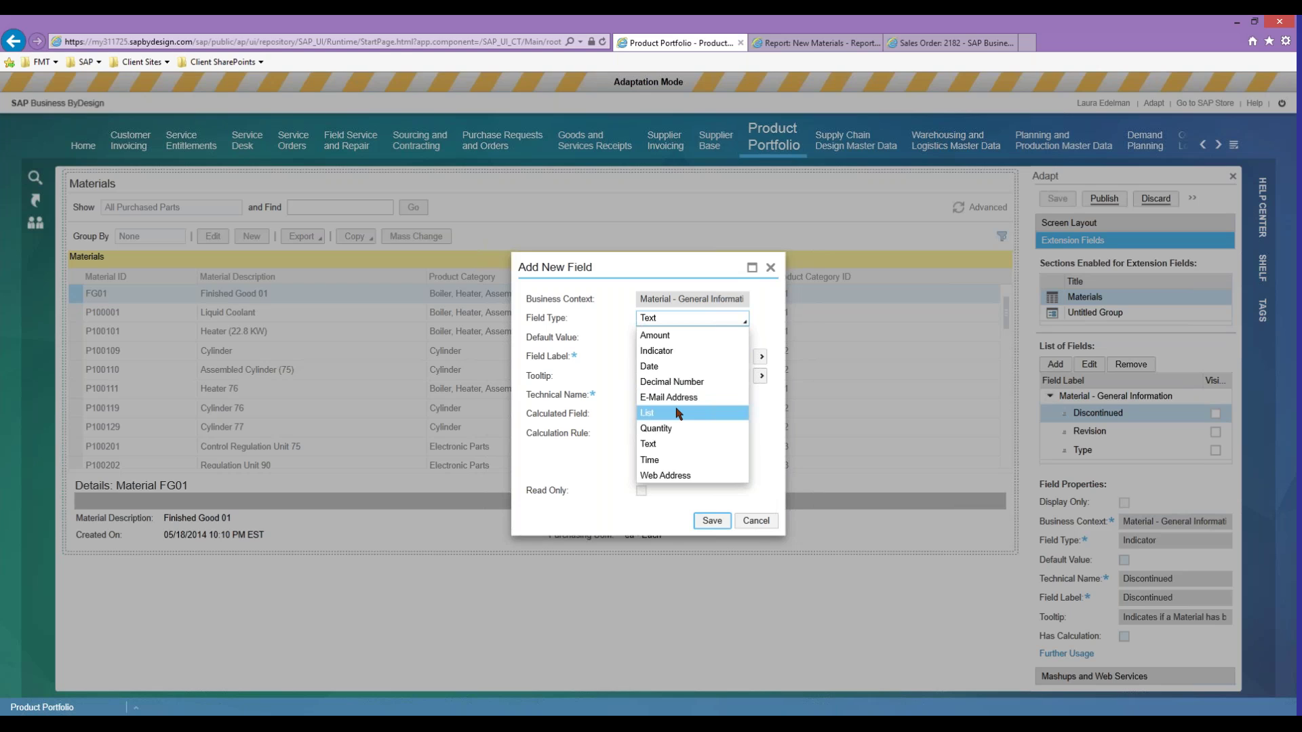
{"action": "left_click", "coordinate": [658, 351]}
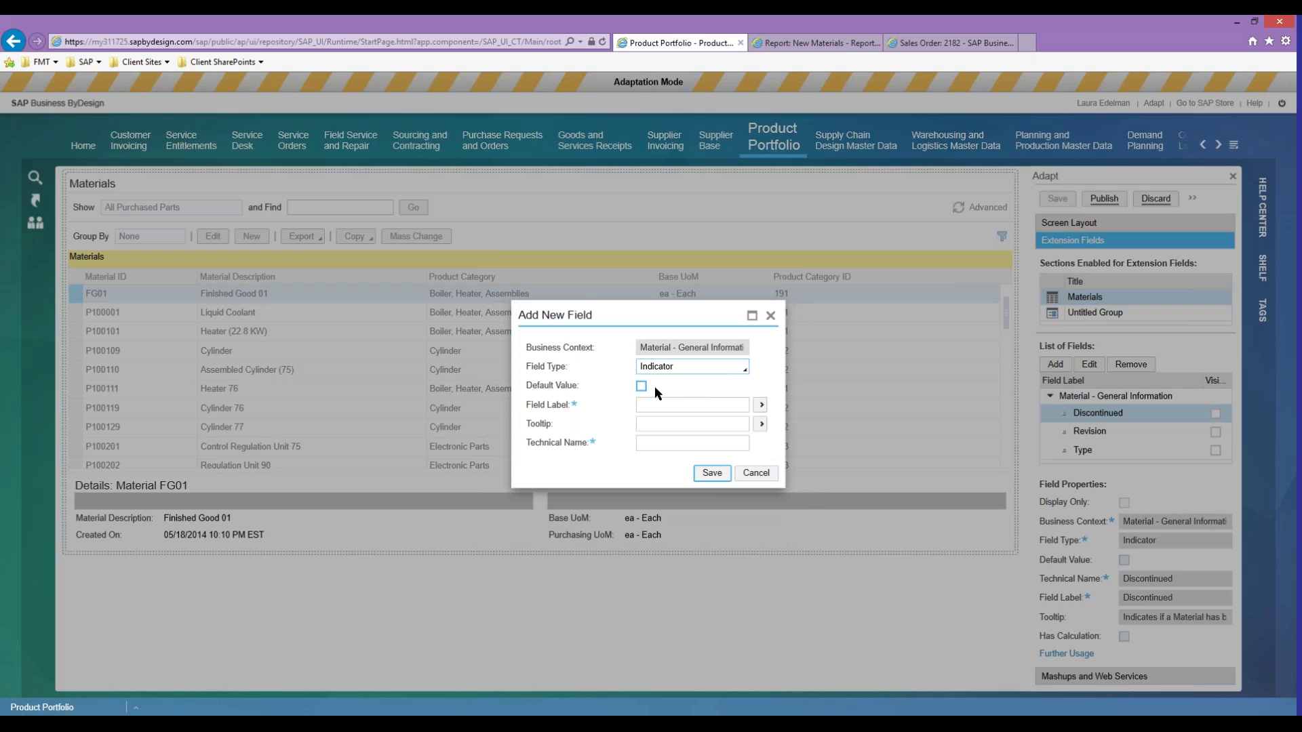
{"action": "left_click", "coordinate": [701, 402]}
{"action": "type", "text": "Active"}
{"action": "left_click", "coordinate": [712, 478]}
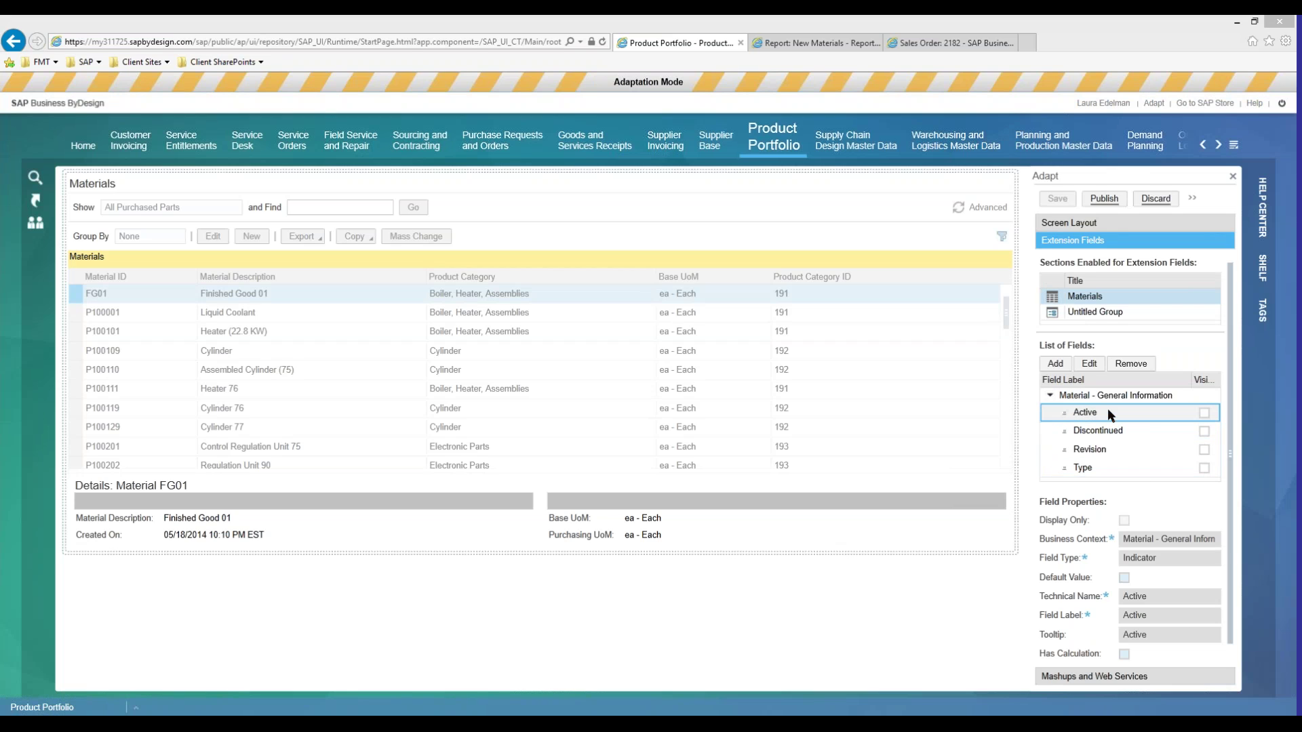
- Inspect the Active field's edit settings without changing them, and try showing and hiding the field in the Materials list
{"action": "left_click", "coordinate": [1090, 364]}
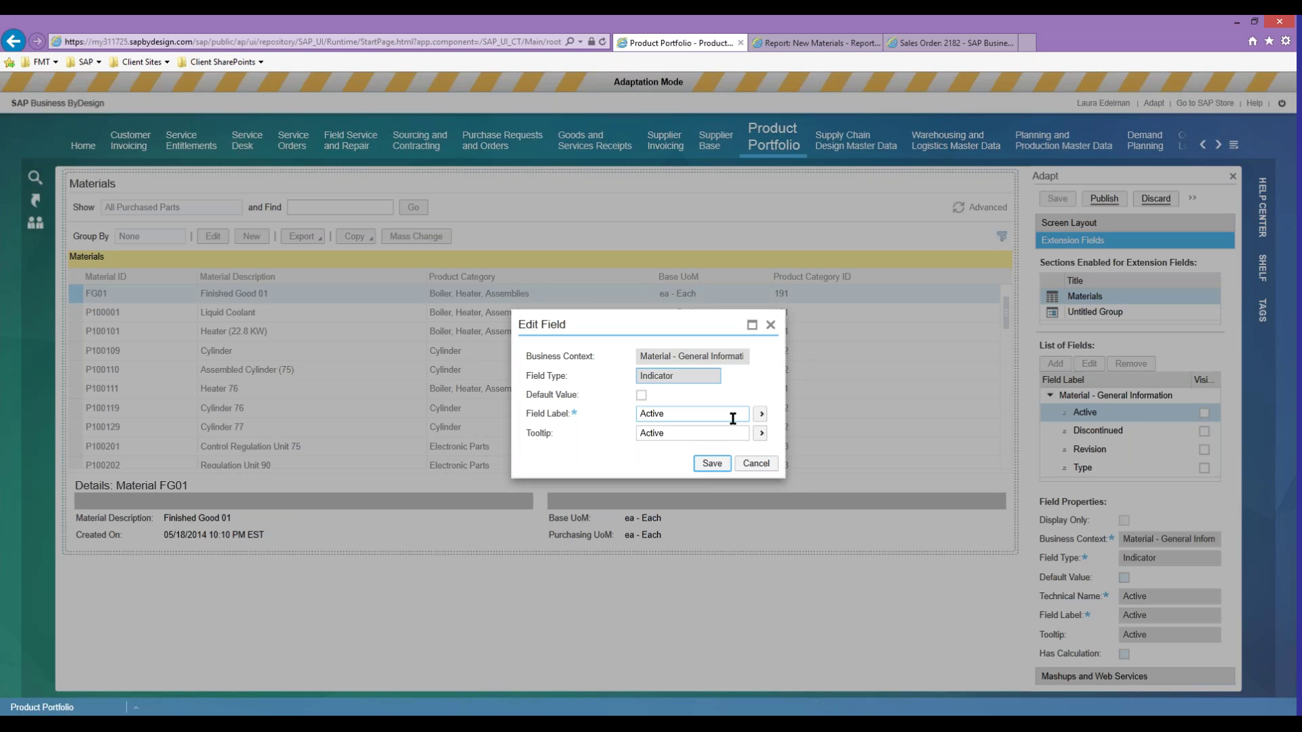
{"action": "left_click", "coordinate": [758, 465]}
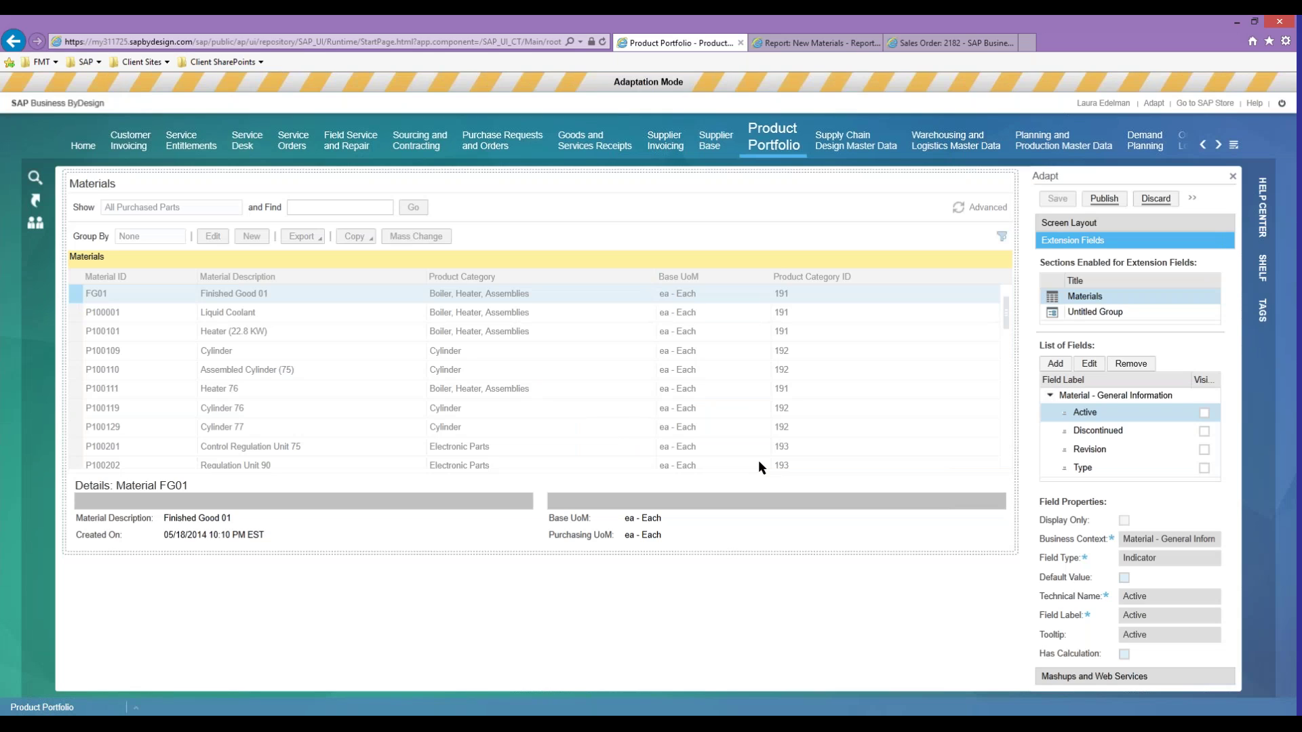
{"action": "left_click", "coordinate": [1204, 413]}
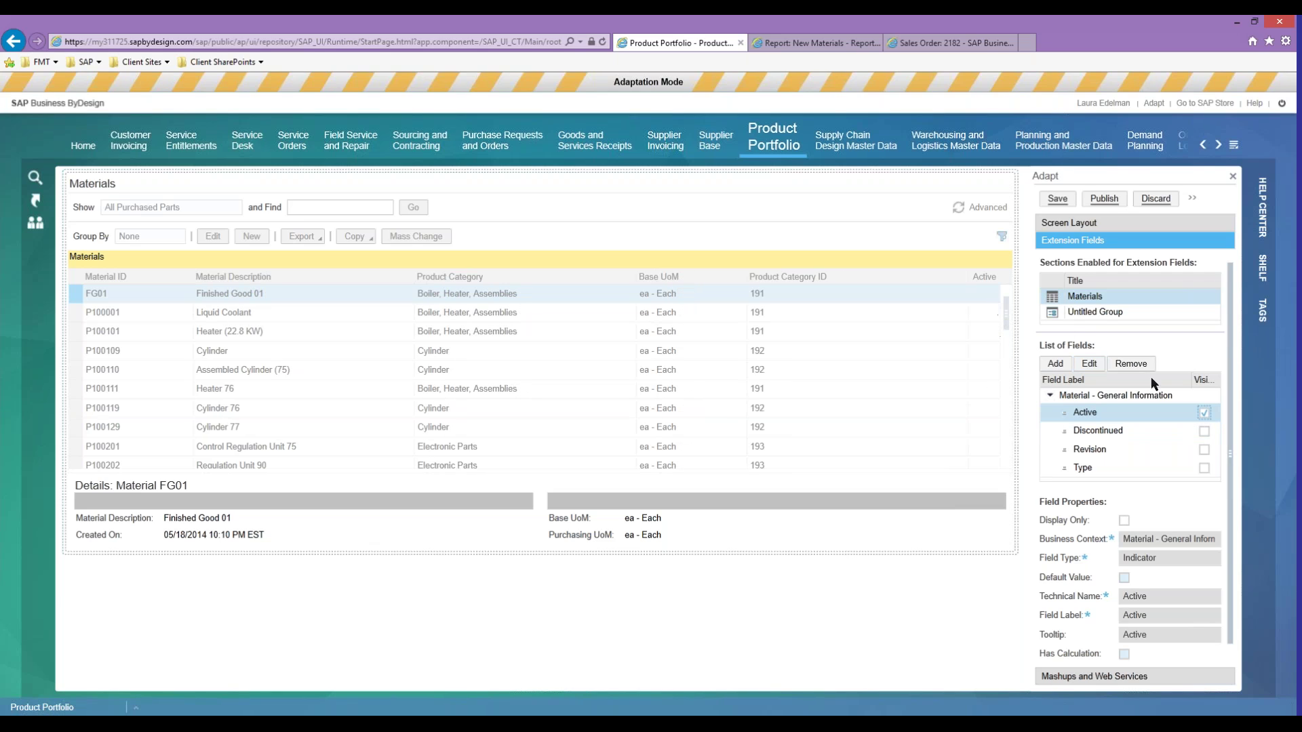
{"action": "left_click", "coordinate": [1205, 413]}
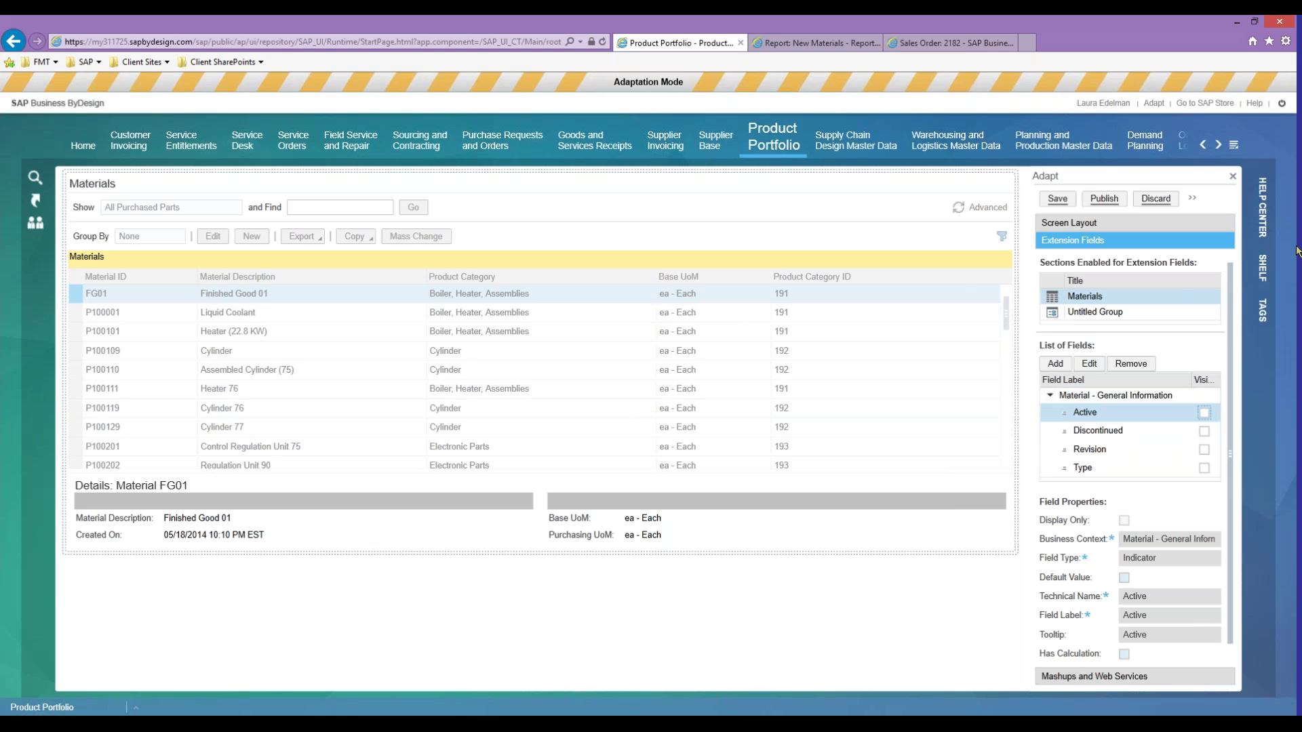
- Open the further usage settings of the Active extension field, checking its business context in the field list
{"action": "scroll", "coordinate": [1228, 526], "scroll_direction": "down", "scroll_amount": 1}
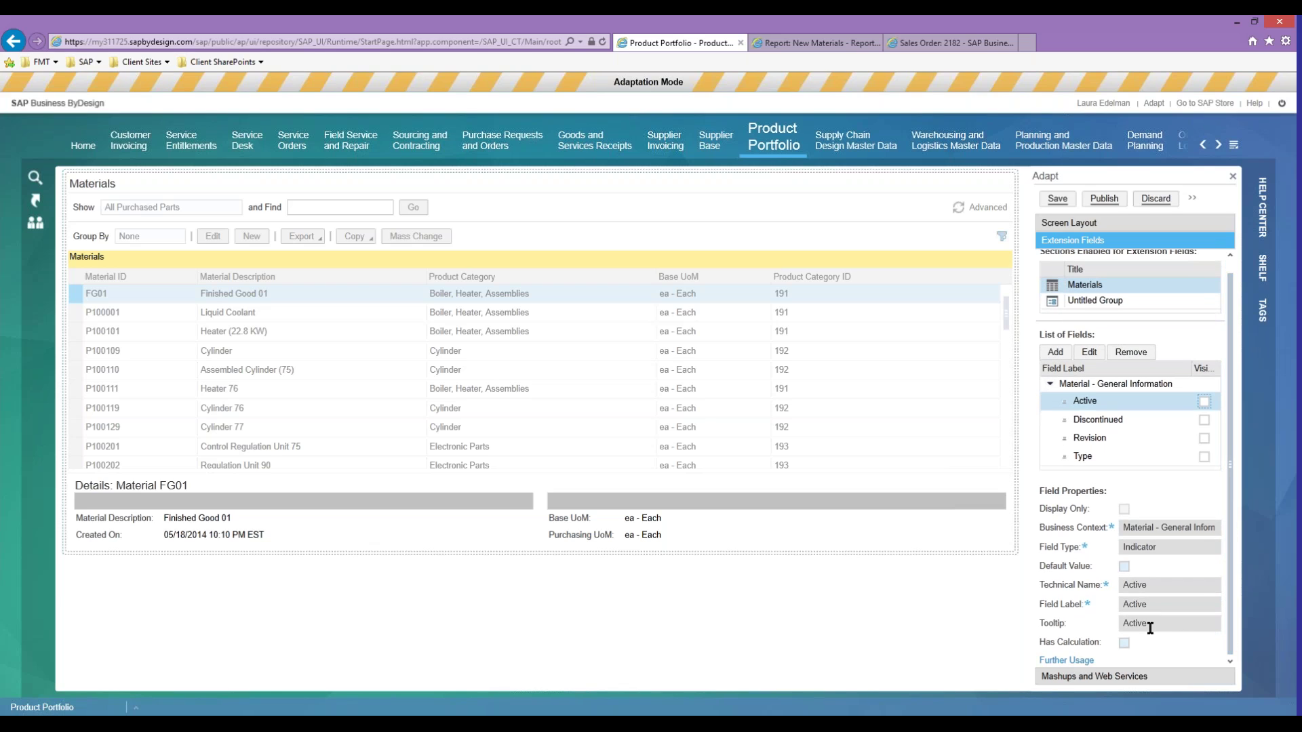
{"action": "left_click", "coordinate": [1072, 661]}
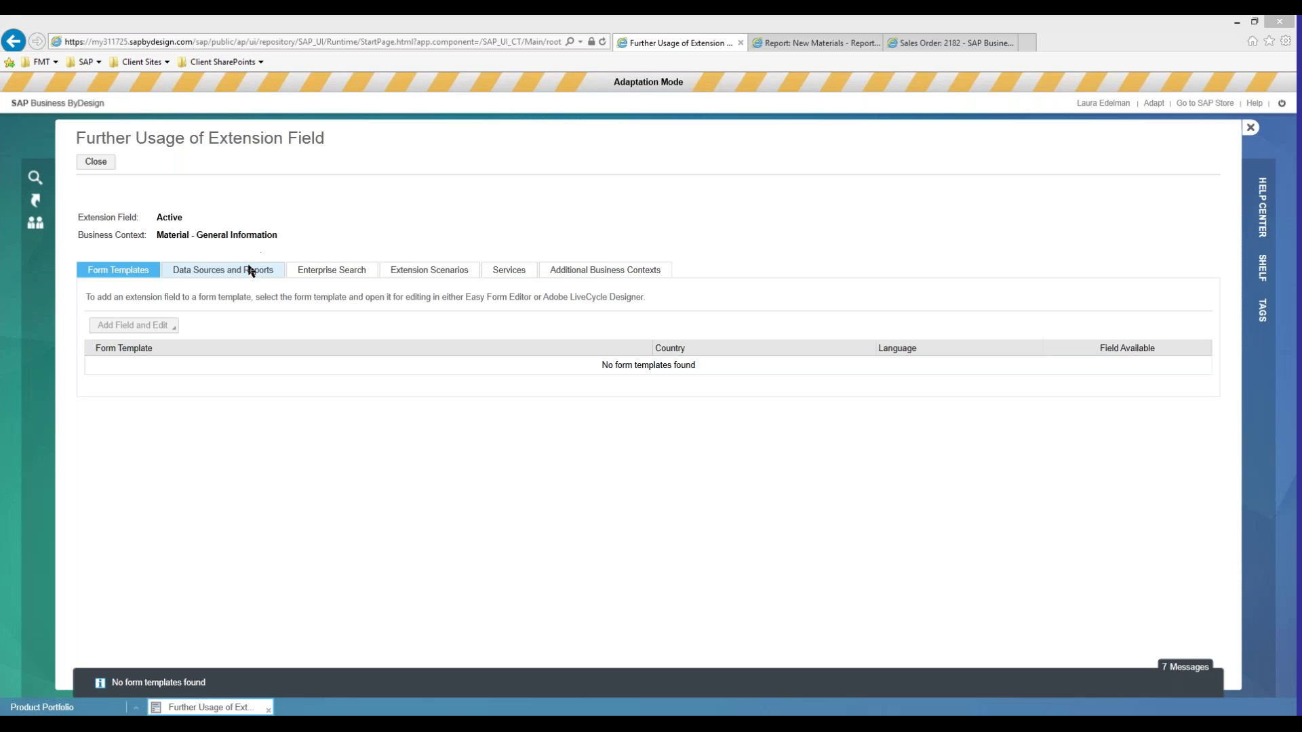
{"action": "left_click", "coordinate": [88, 708]}
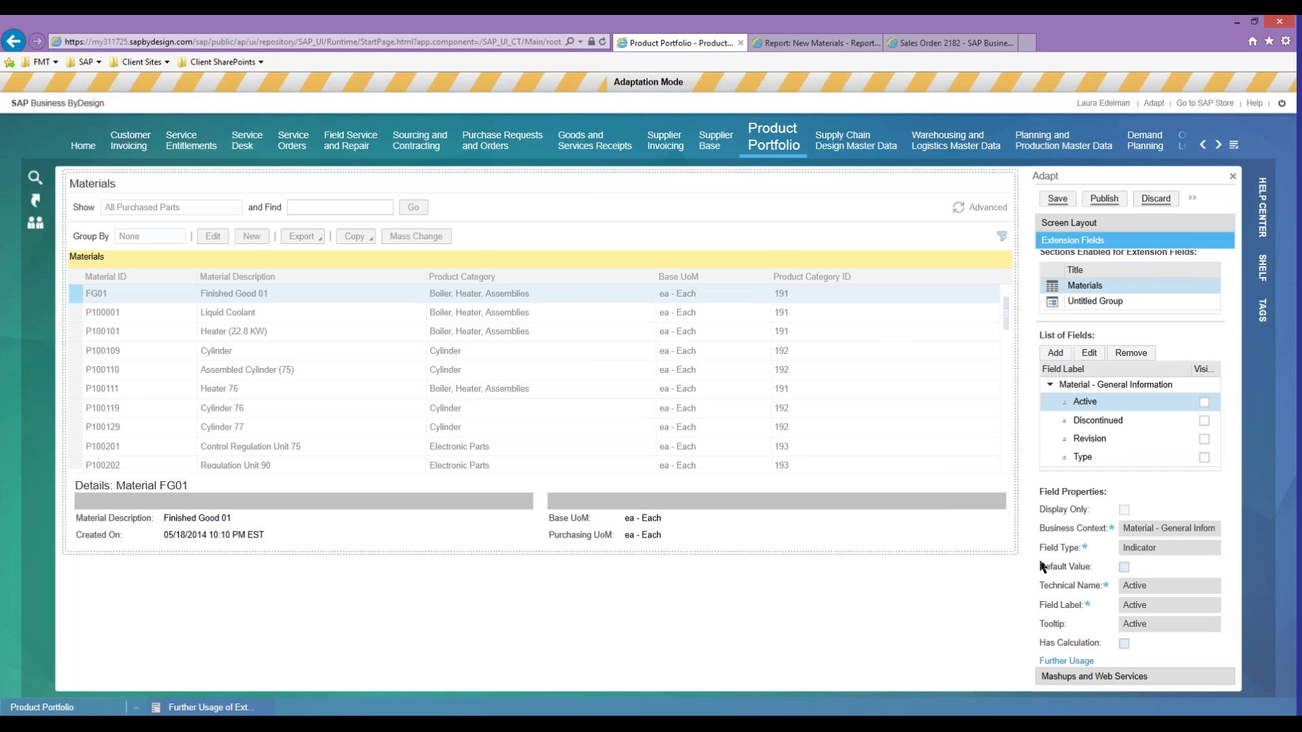
{"action": "left_click", "coordinate": [1093, 388]}
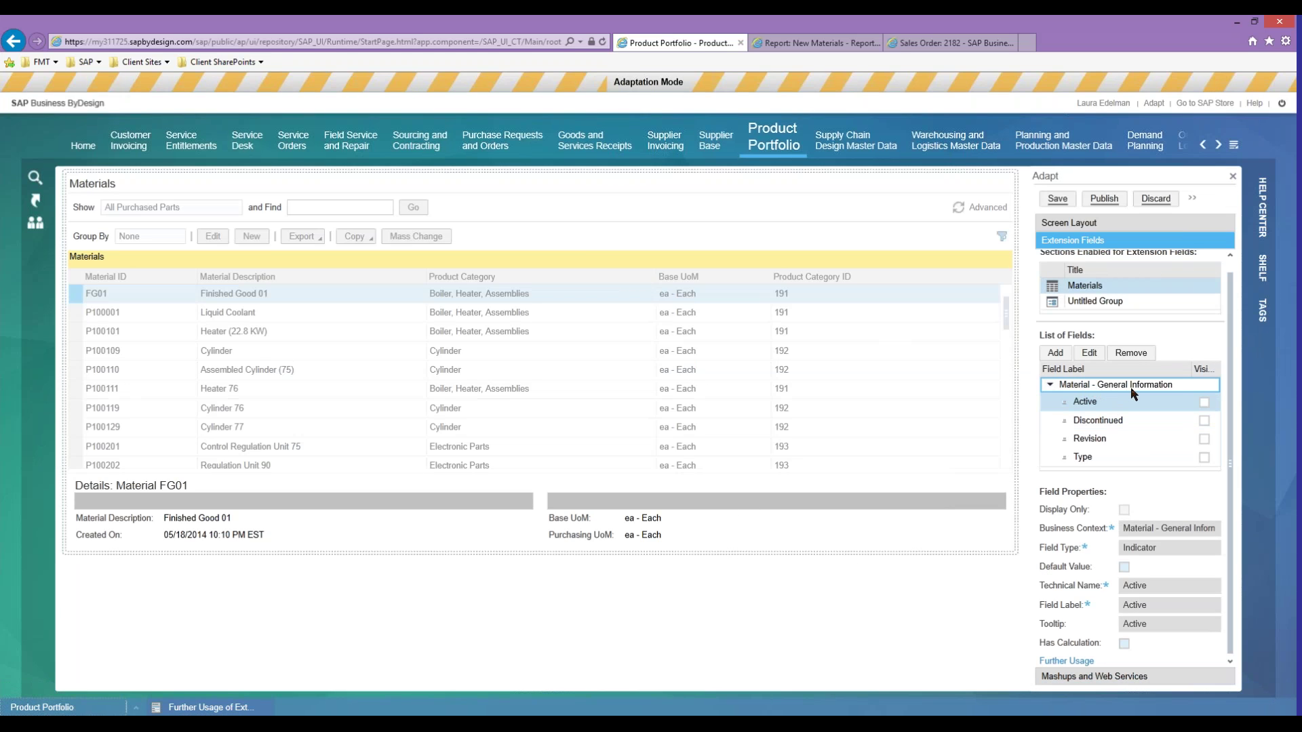
{"action": "left_click", "coordinate": [1144, 398]}
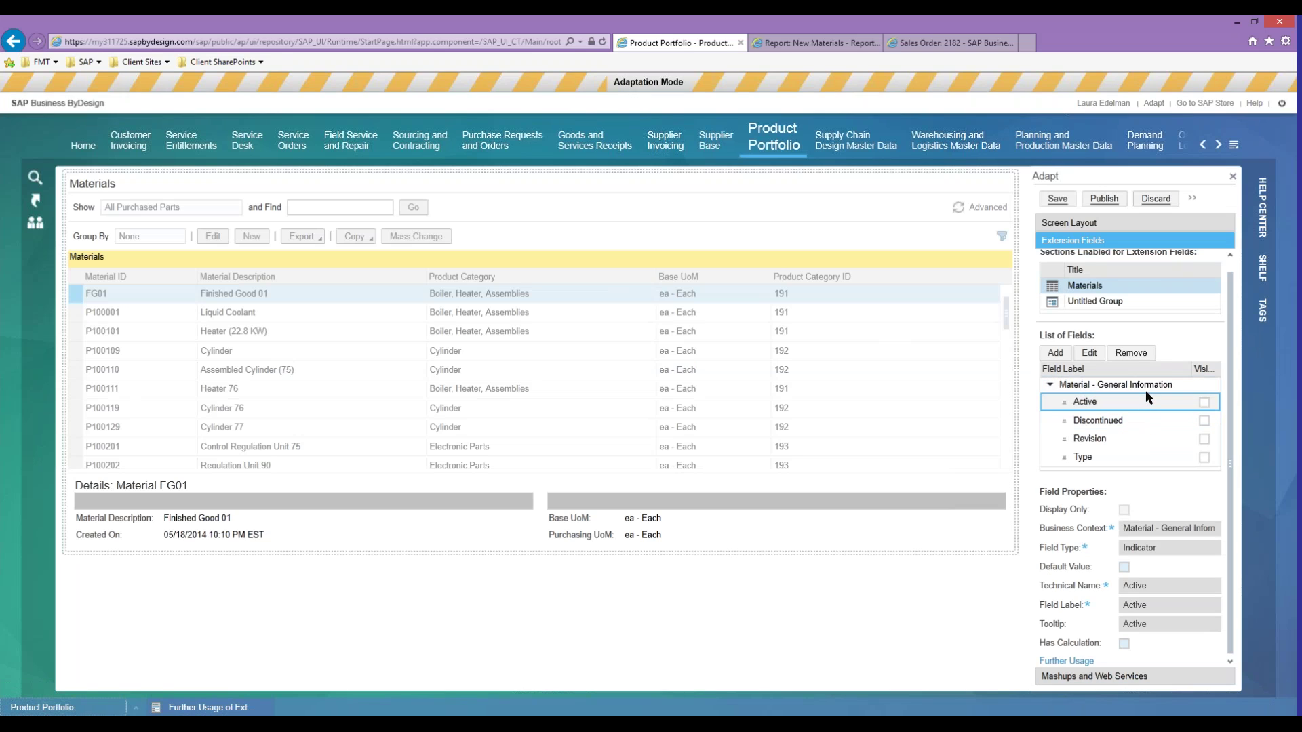
{"action": "left_click", "coordinate": [214, 709]}
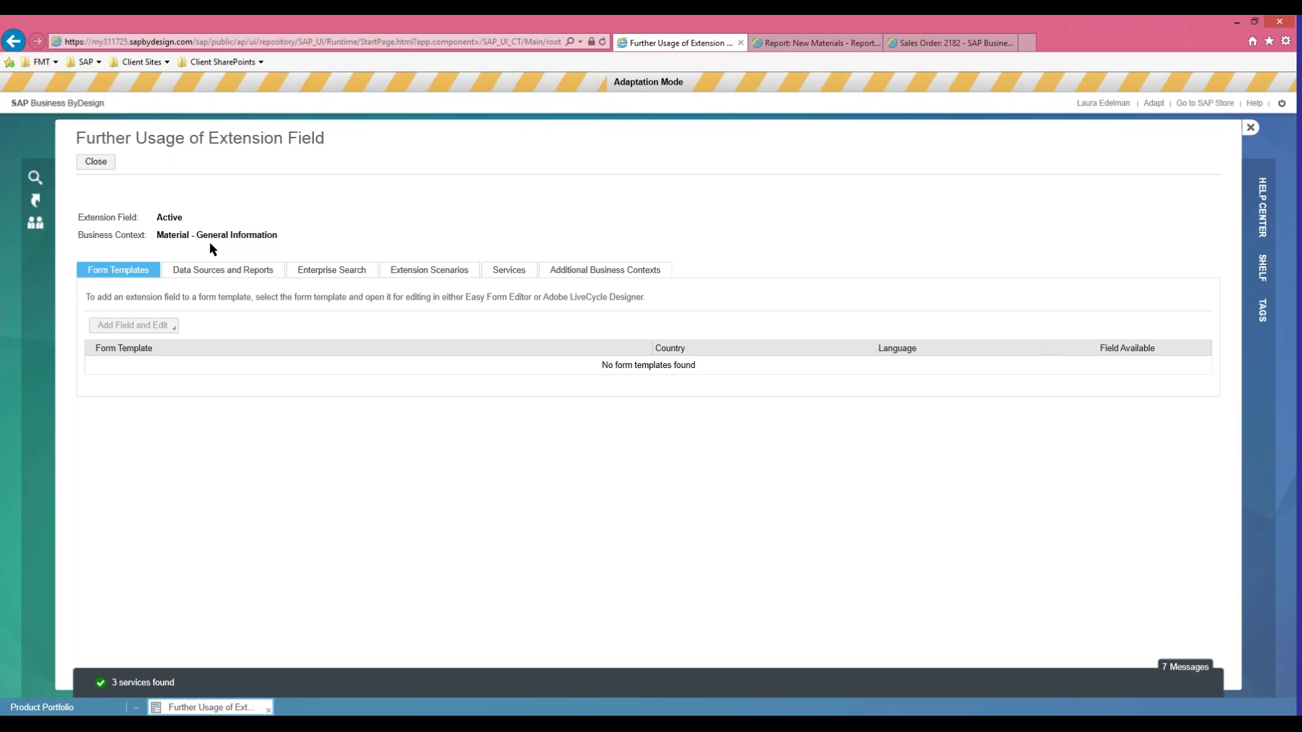
- Review the data sources with their reports and the Materials enterprise search category offered for the Active field
{"action": "left_click", "coordinate": [216, 271]}
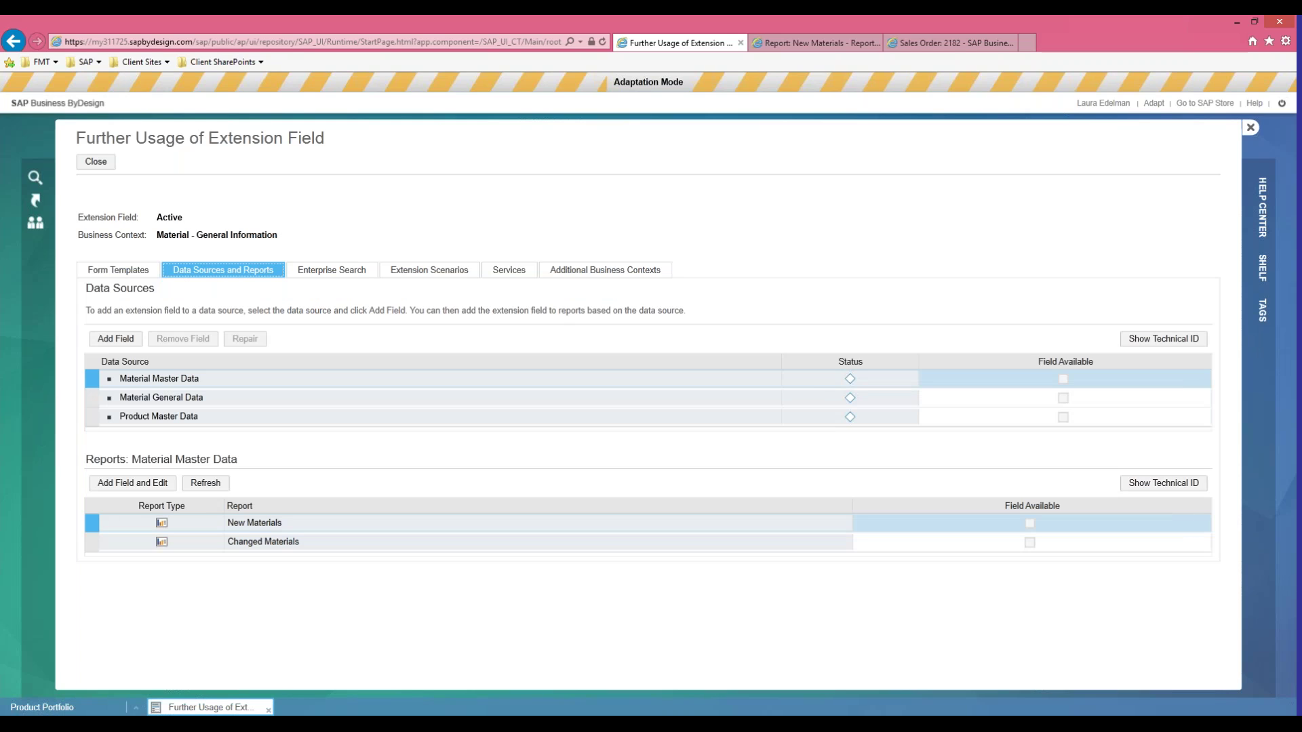
{"action": "left_click", "coordinate": [281, 418]}
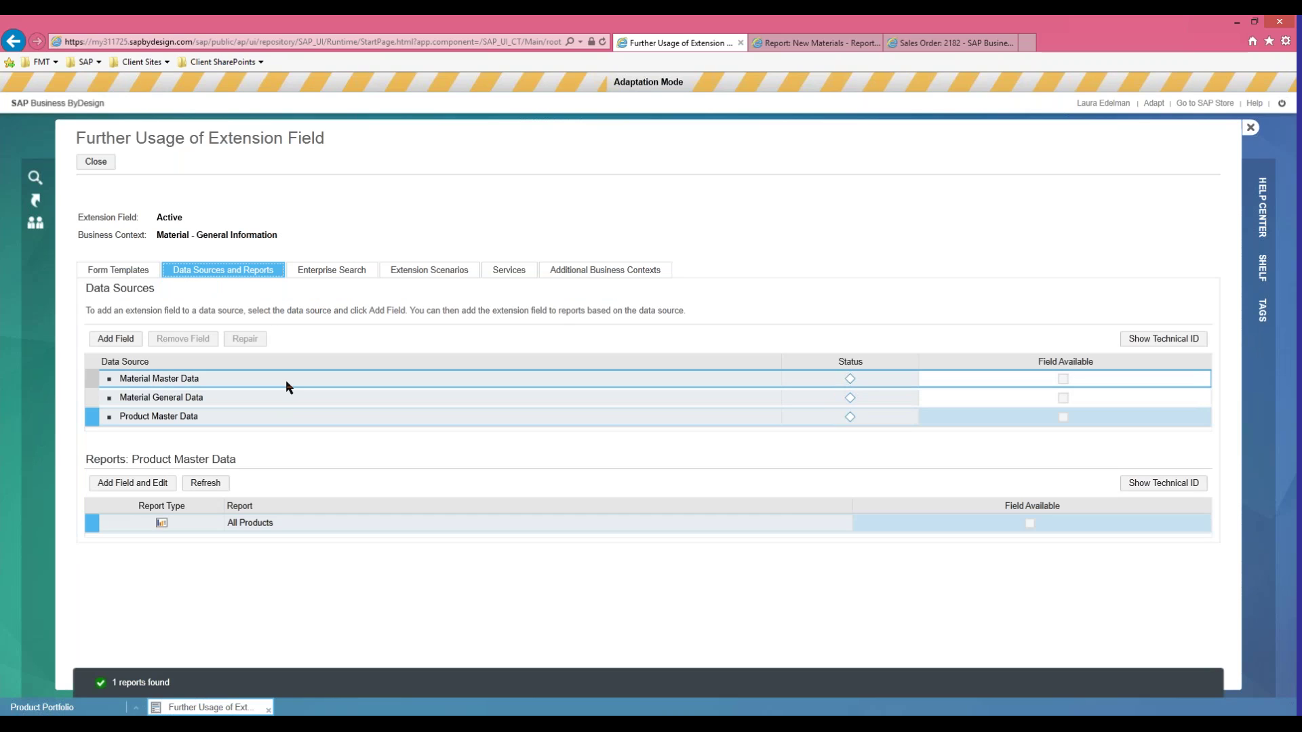
{"action": "left_click", "coordinate": [286, 386]}
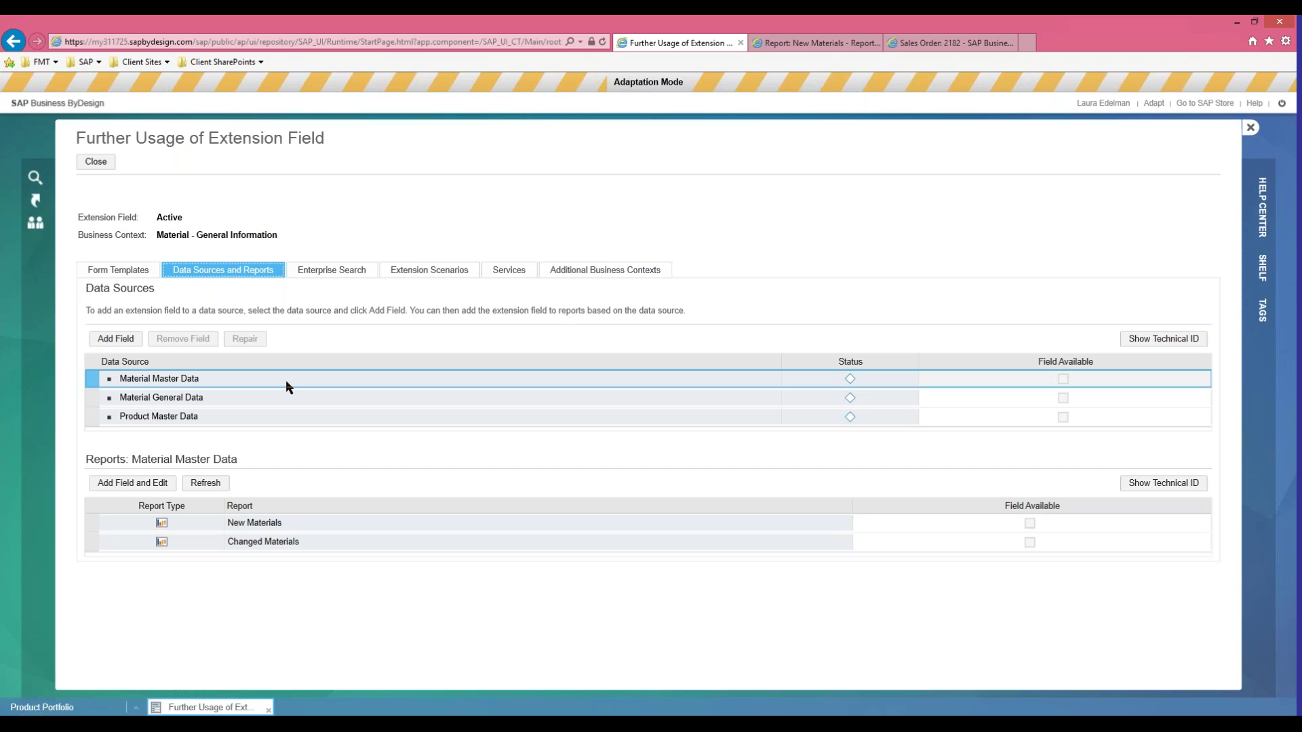
{"action": "left_click", "coordinate": [316, 271]}
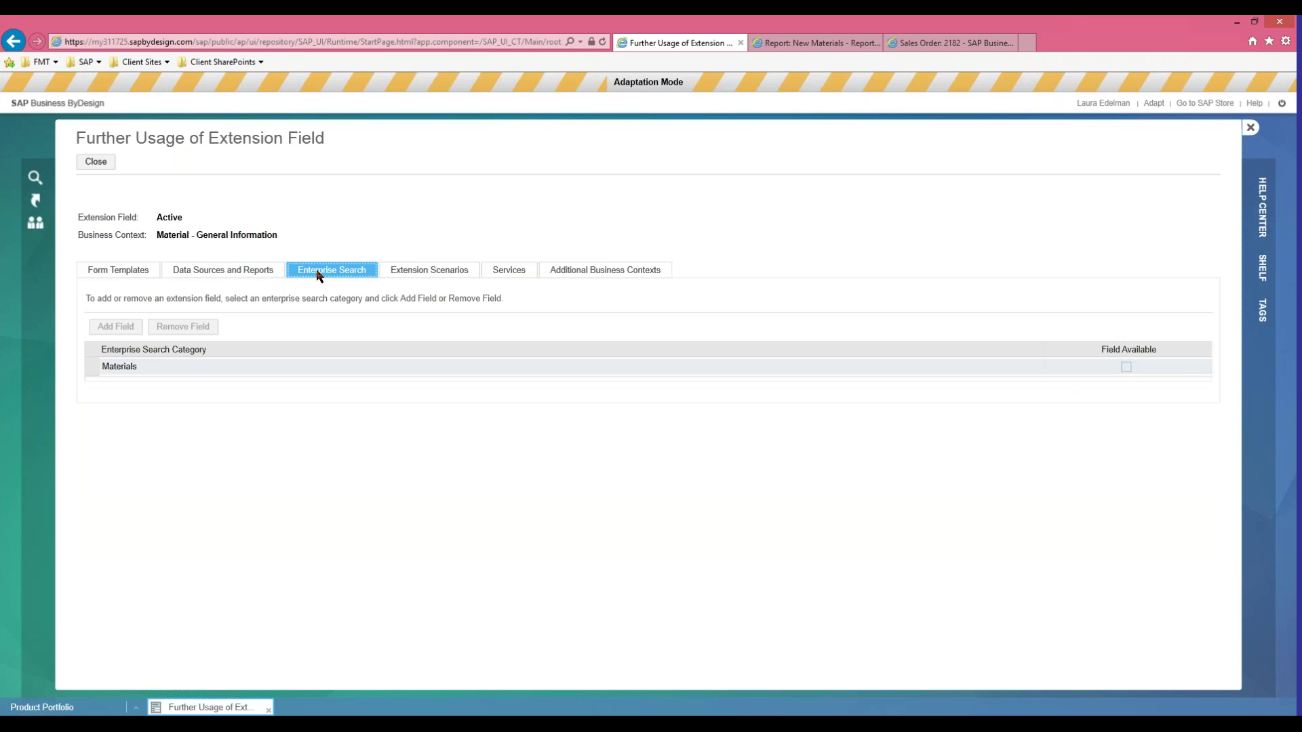
{"action": "left_click", "coordinate": [294, 370]}
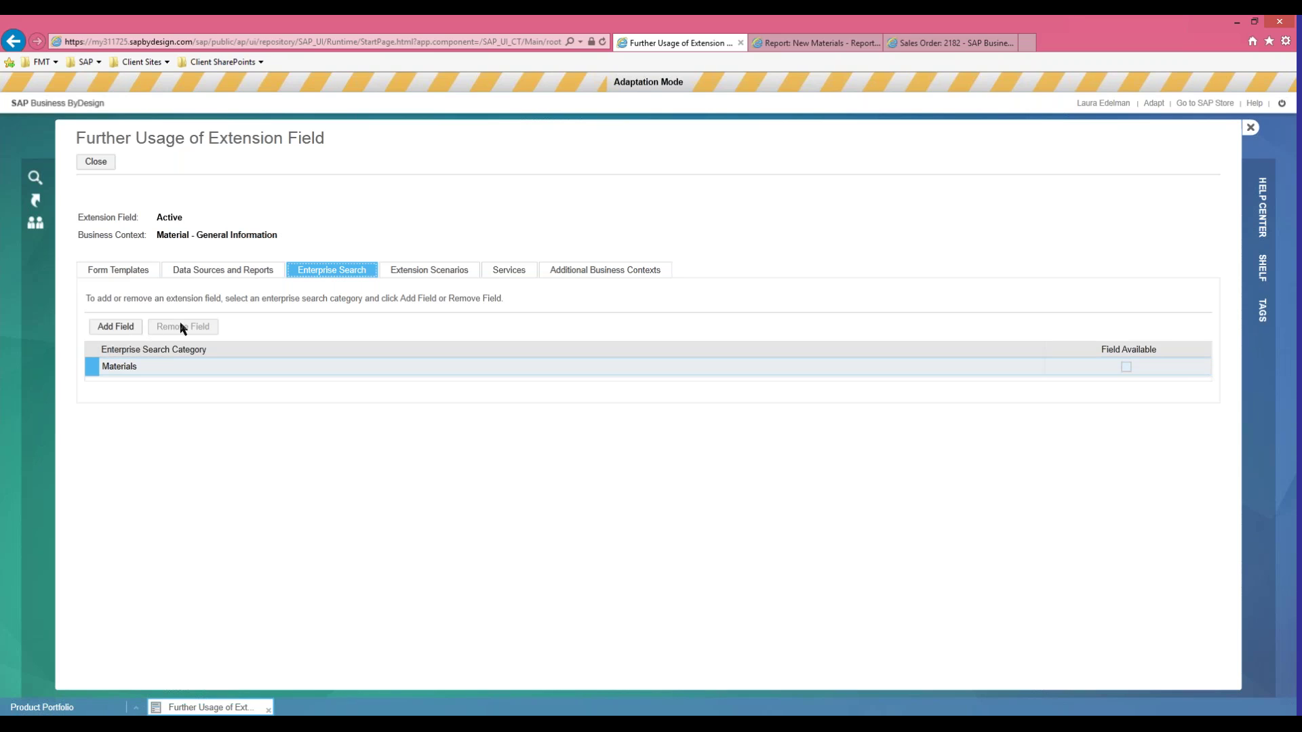
- Examine the sub-scenarios of the Material - General Information to Sales - Item extension scenario and the web services offered for the Active field
{"action": "left_click", "coordinate": [434, 274]}
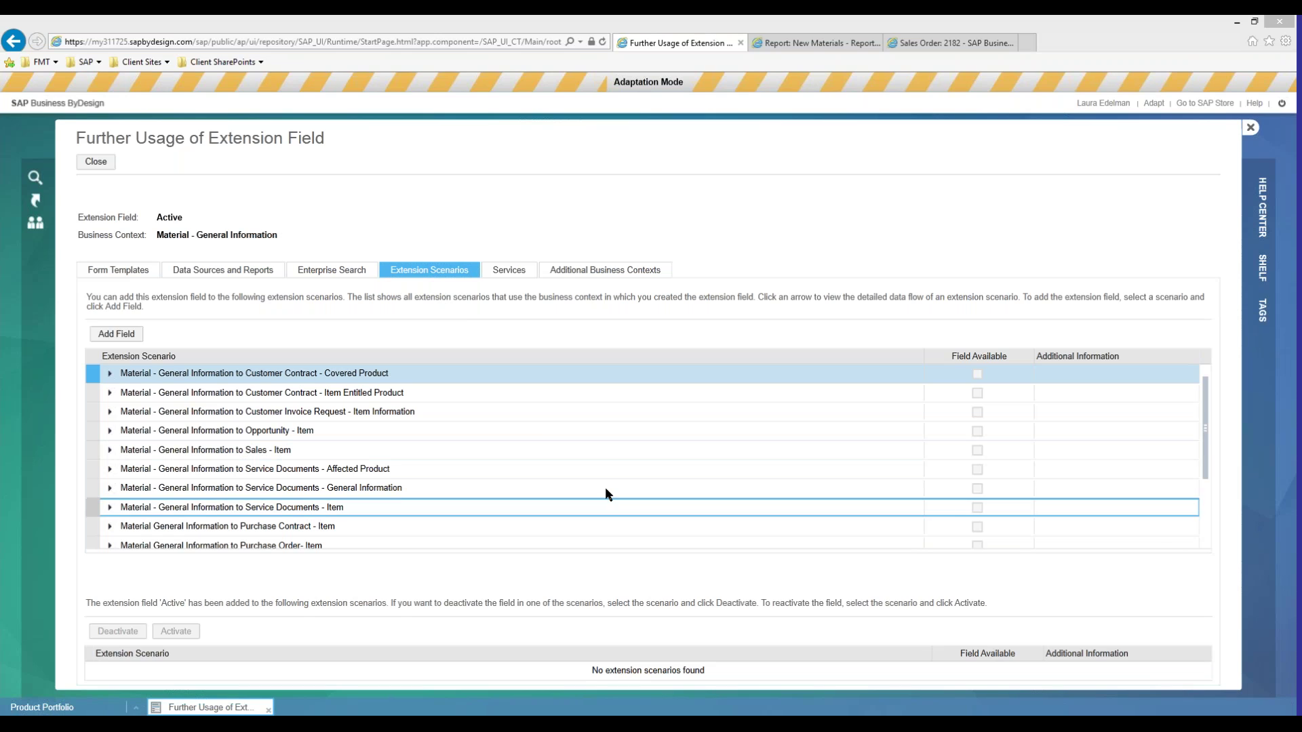
{"action": "left_click", "coordinate": [368, 453]}
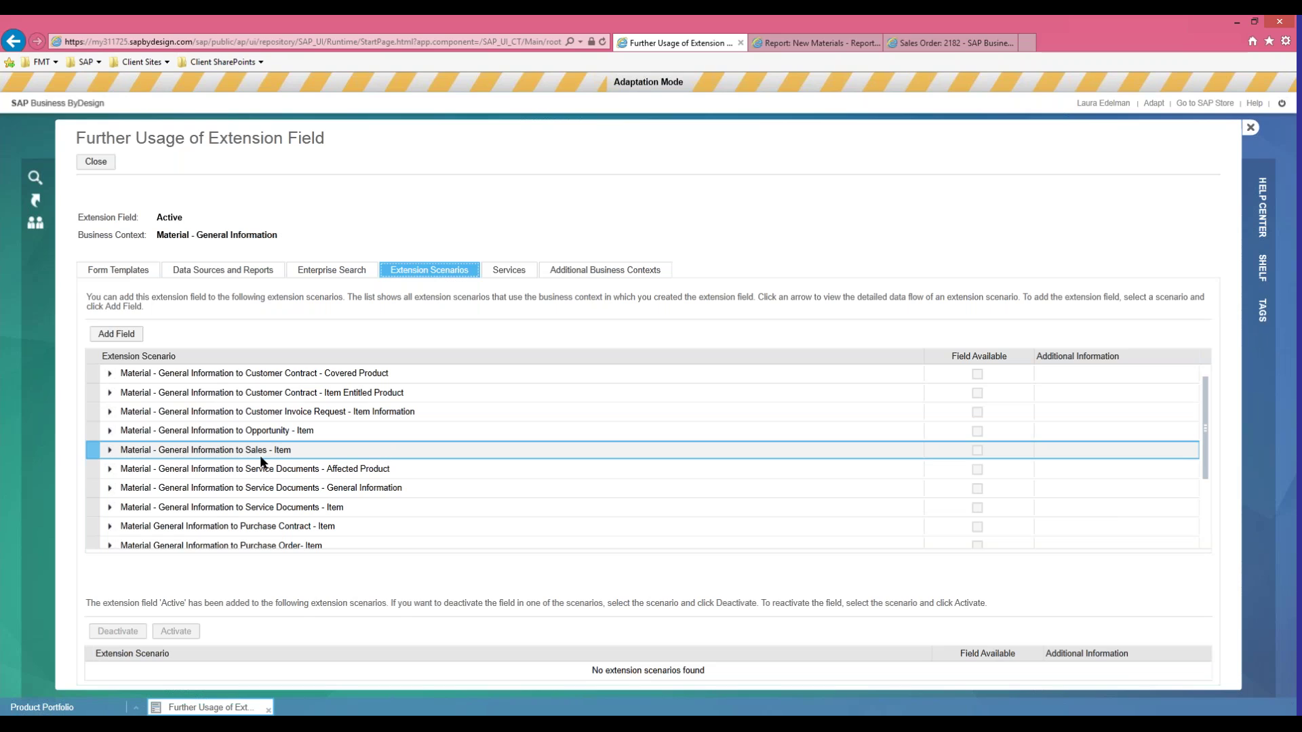
{"action": "left_click", "coordinate": [110, 450]}
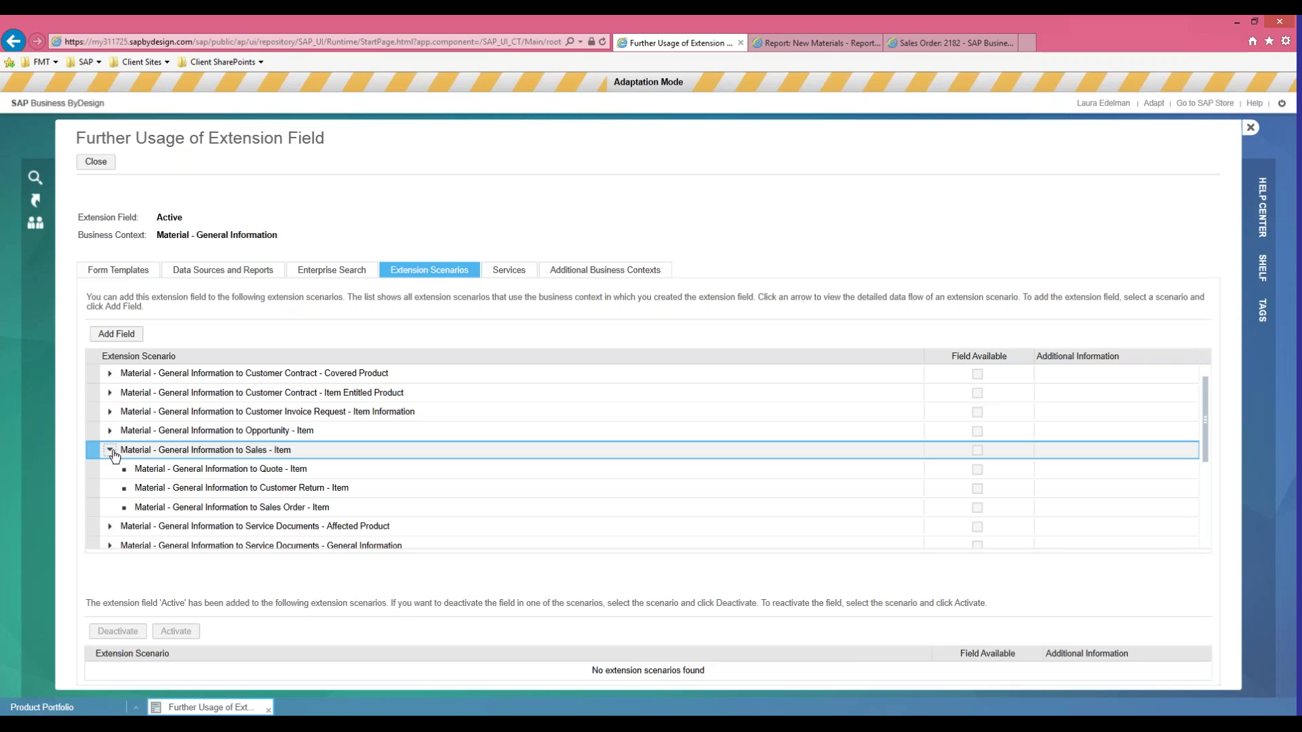
{"action": "left_click", "coordinate": [189, 507]}
{"action": "left_click", "coordinate": [198, 489]}
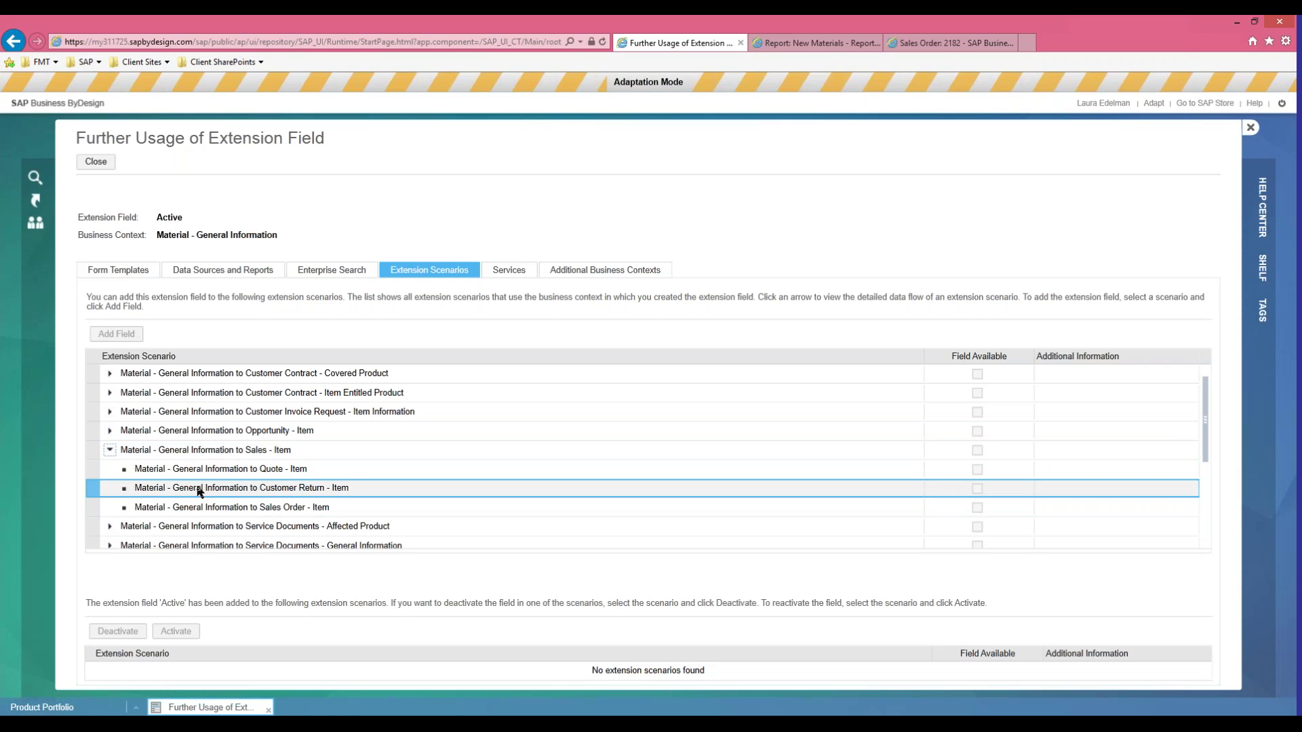
{"action": "left_click", "coordinate": [229, 458]}
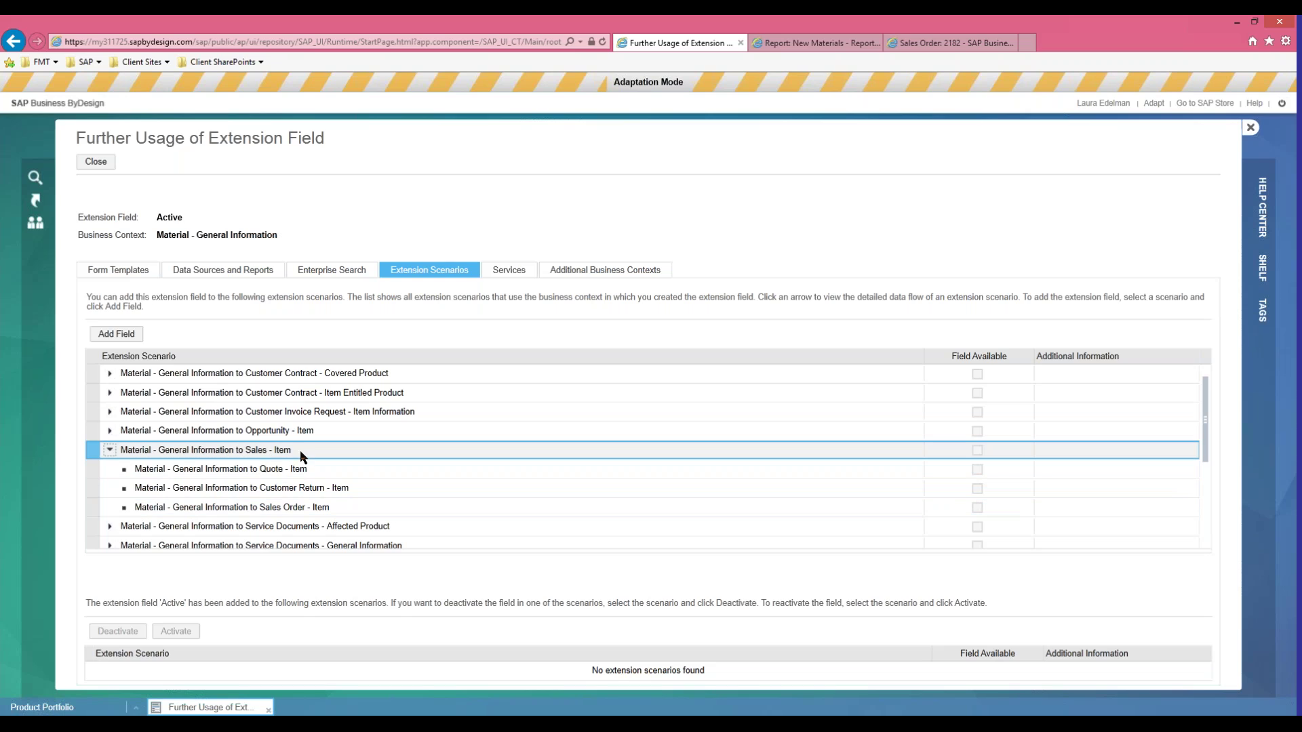
{"action": "left_click", "coordinate": [502, 271]}
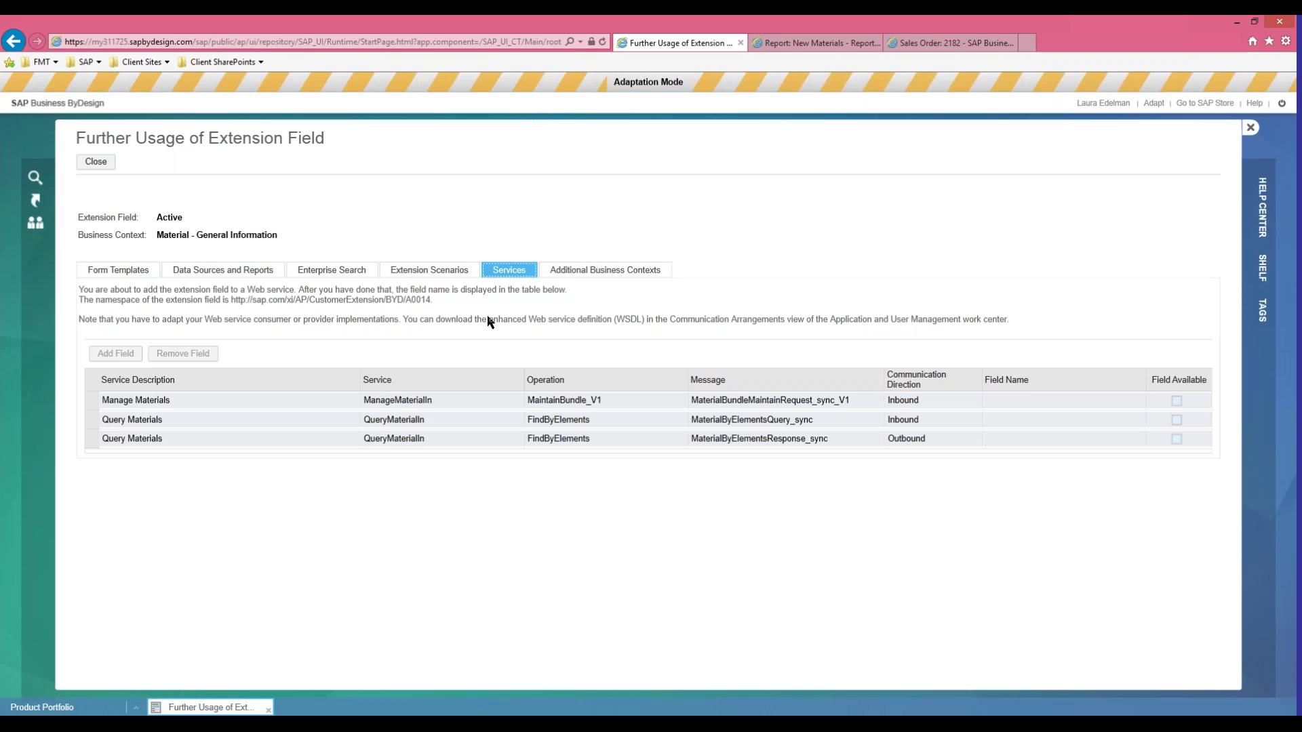
- Check the additional business contexts offered for the Active field and close its further usage settings
{"action": "left_click", "coordinate": [595, 272]}
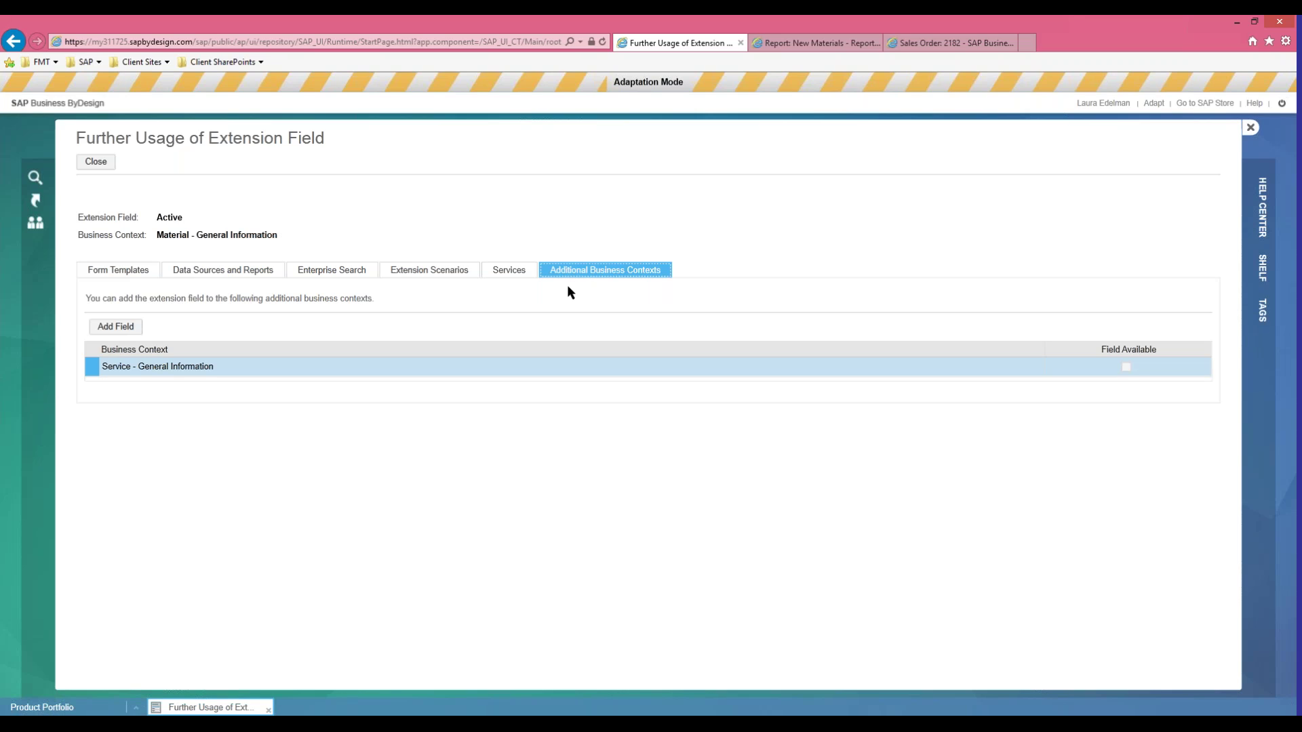
{"action": "left_click", "coordinate": [103, 163]}
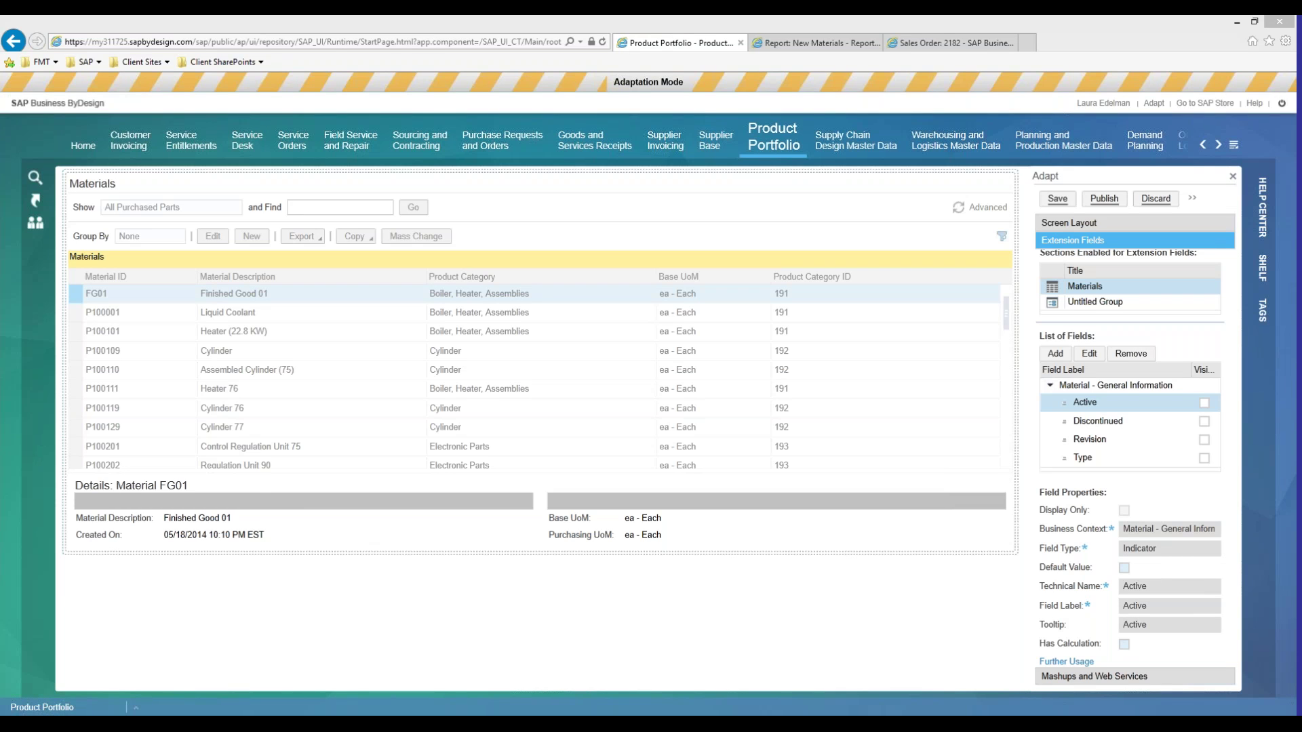
- Stop editing the Materials screen without saving the changes and leave adaptation mode
{"action": "left_click", "coordinate": [1155, 103]}
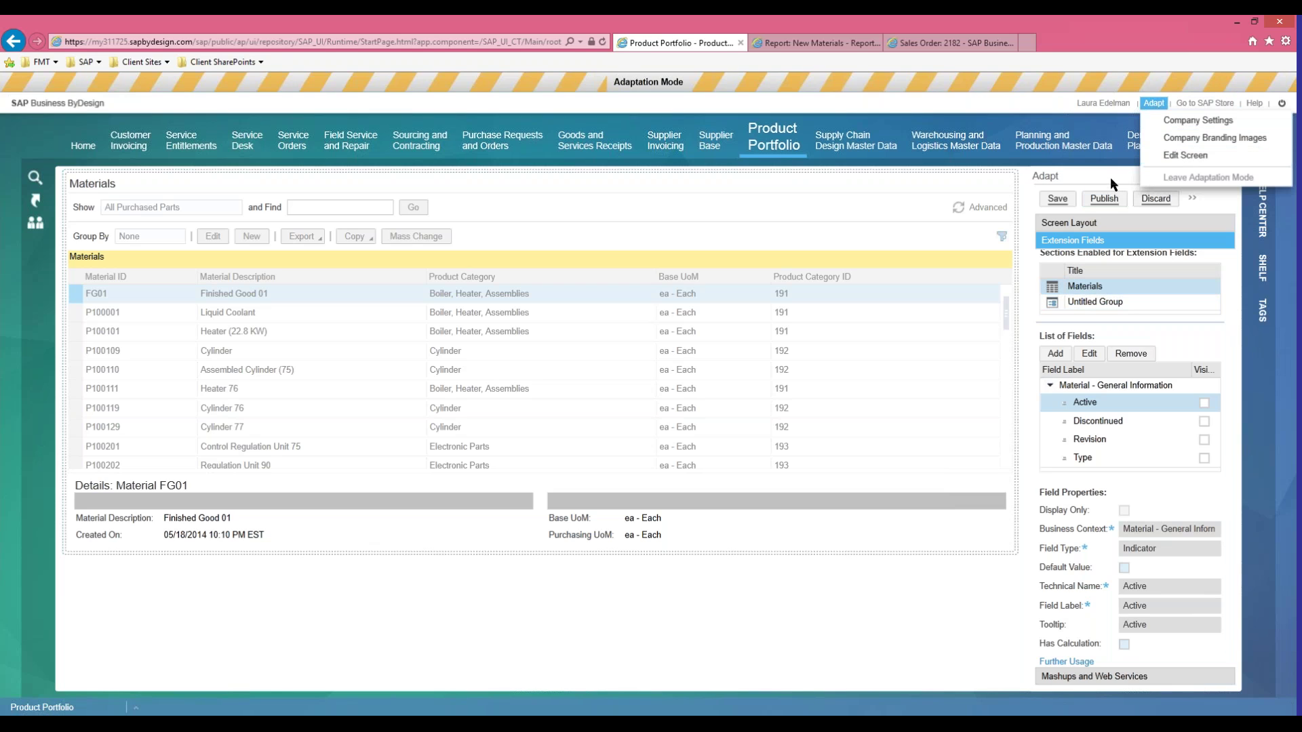
{"action": "left_click", "coordinate": [1110, 185]}
{"action": "left_click", "coordinate": [1233, 178]}
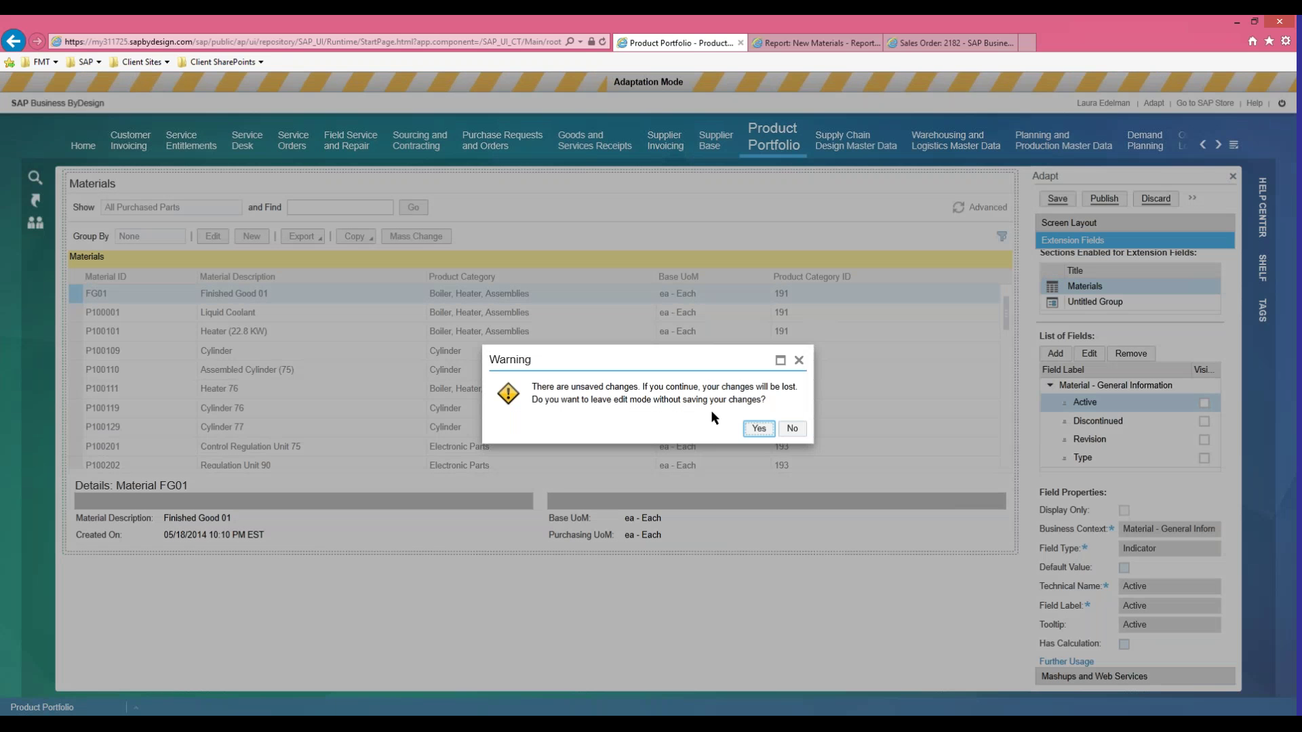
{"action": "left_click", "coordinate": [758, 428]}
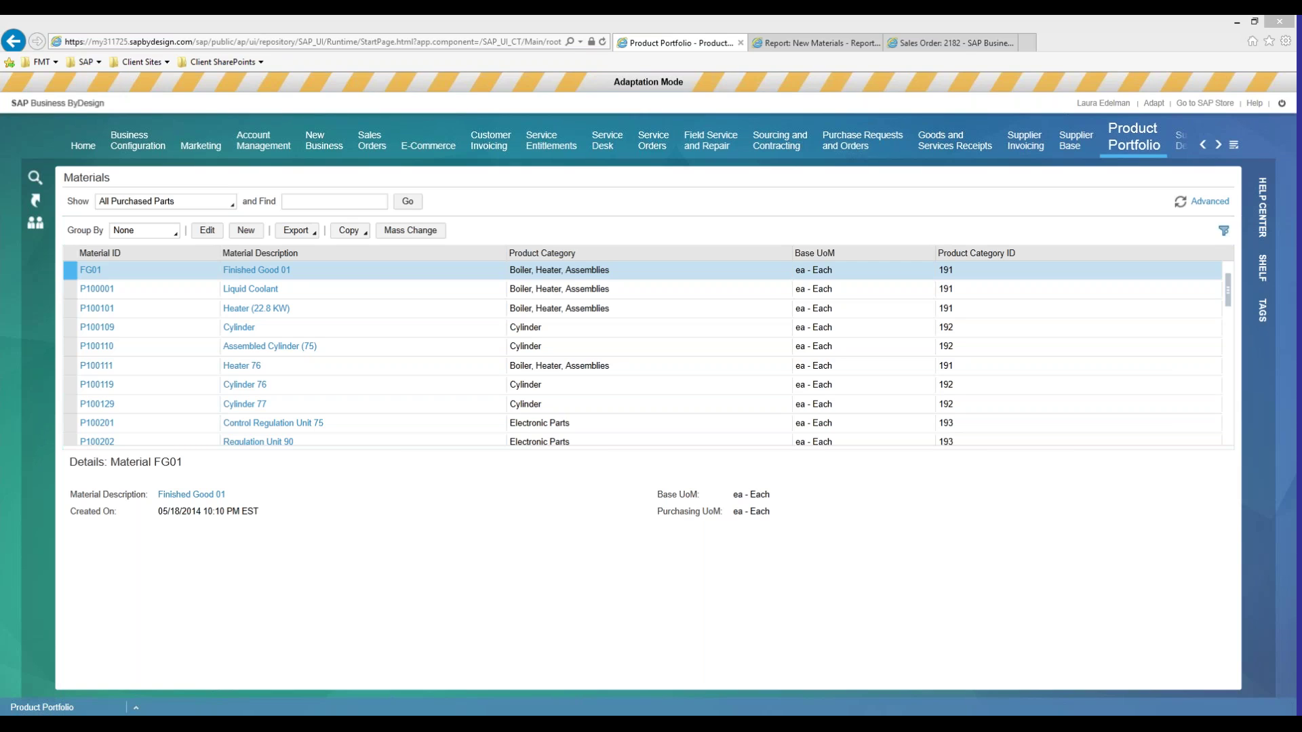
{"action": "left_click", "coordinate": [1153, 103]}
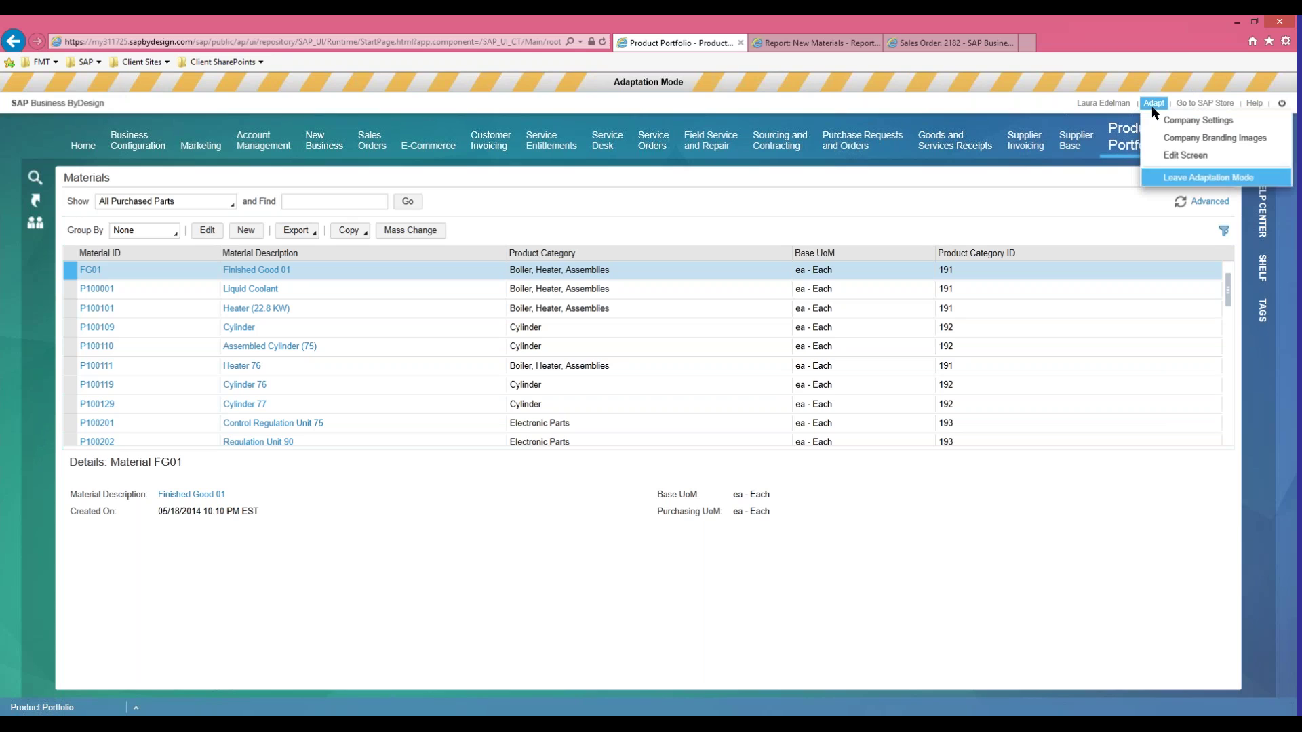
{"action": "left_click", "coordinate": [1188, 180]}
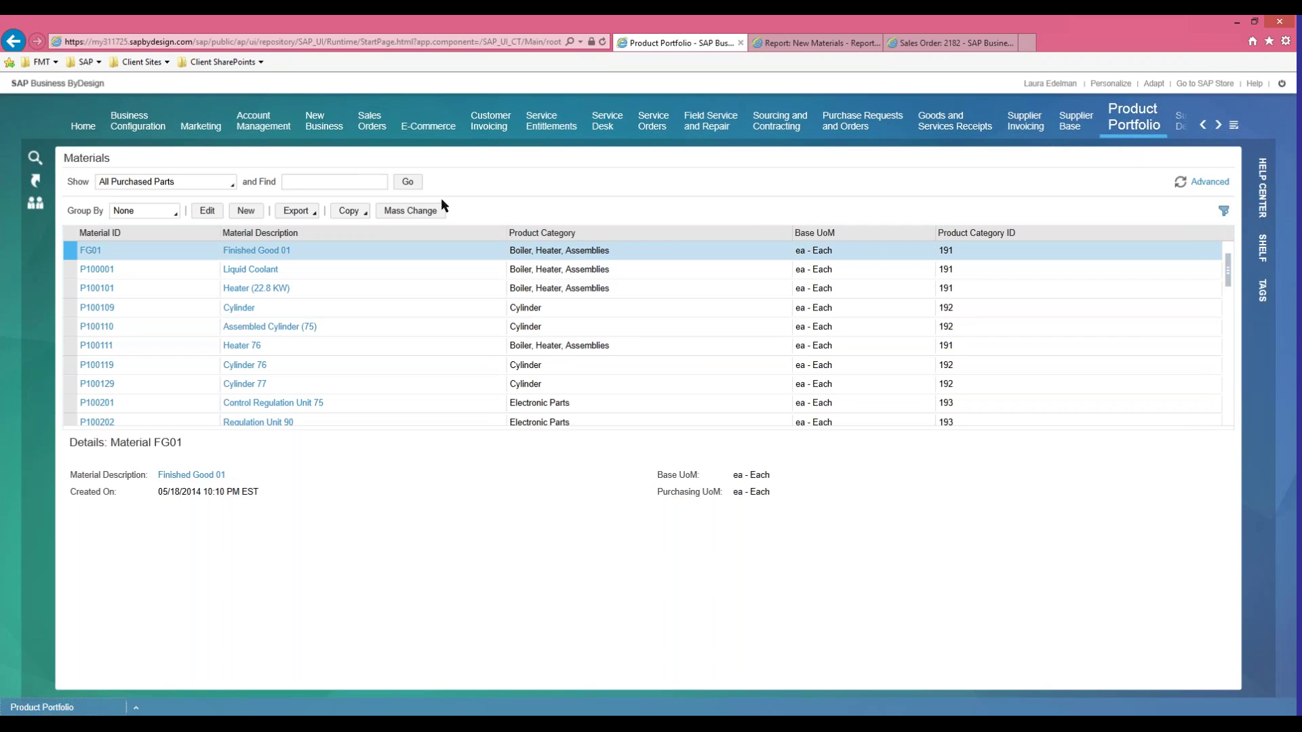
- Search the purchased materials for *Cylin* with the basic search
{"action": "left_click", "coordinate": [344, 178]}
{"action": "type", "text": "*Cylin*"}
{"action": "key", "text": "Return"}
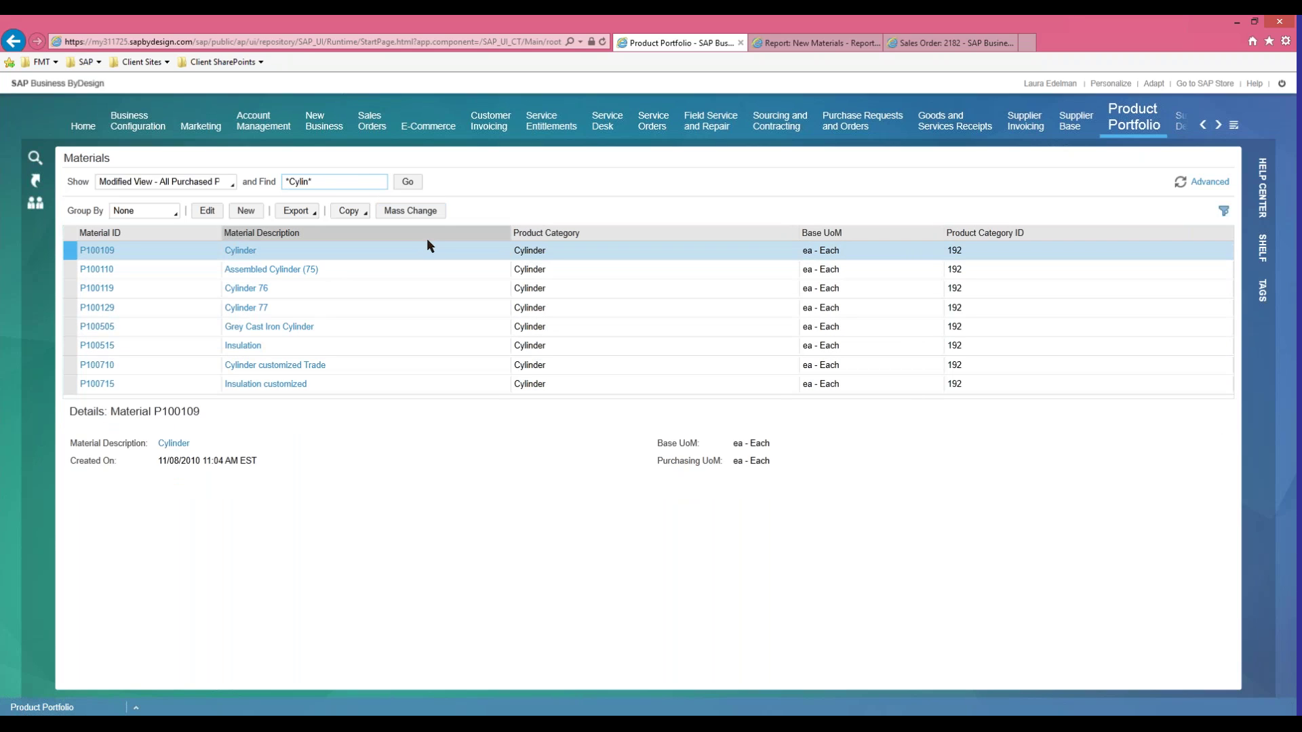
{"action": "left_click", "coordinate": [453, 251]}
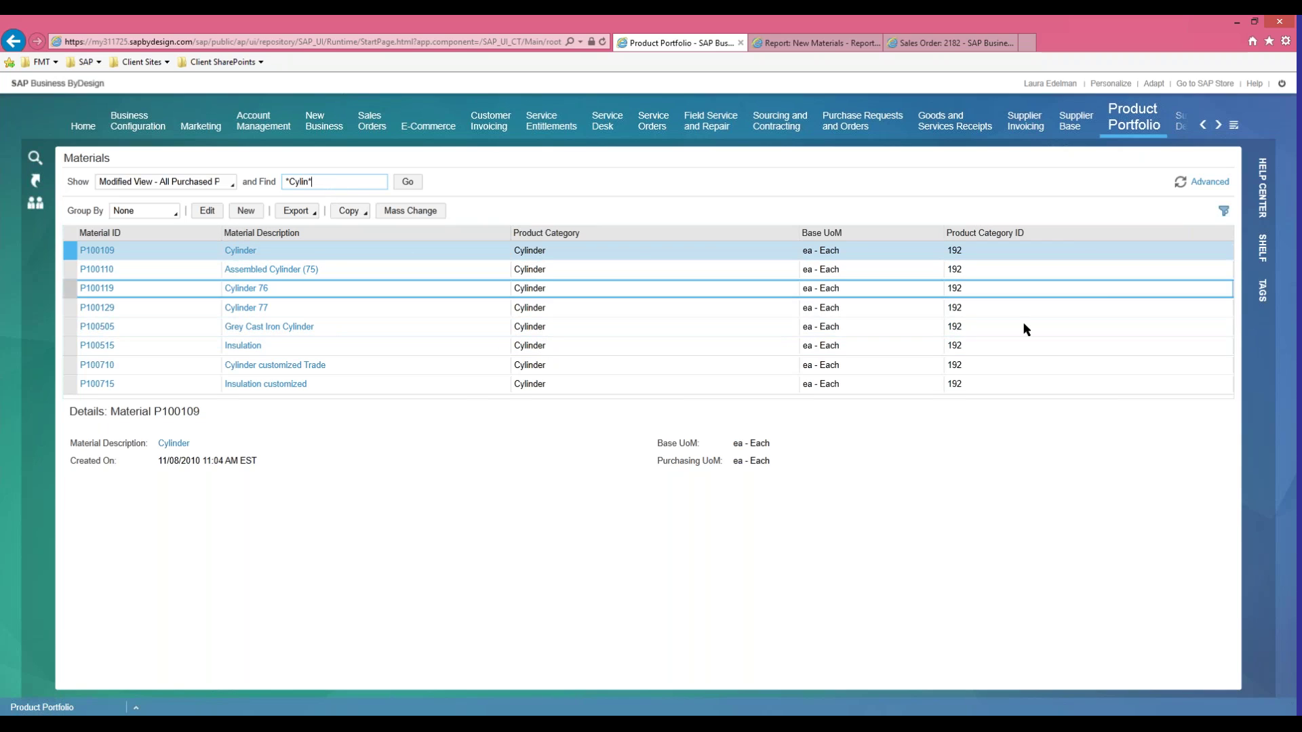
- Move the *Cylin* search term to the Product Category Description criterion of the advanced search and run it
{"action": "left_click", "coordinate": [1208, 183]}
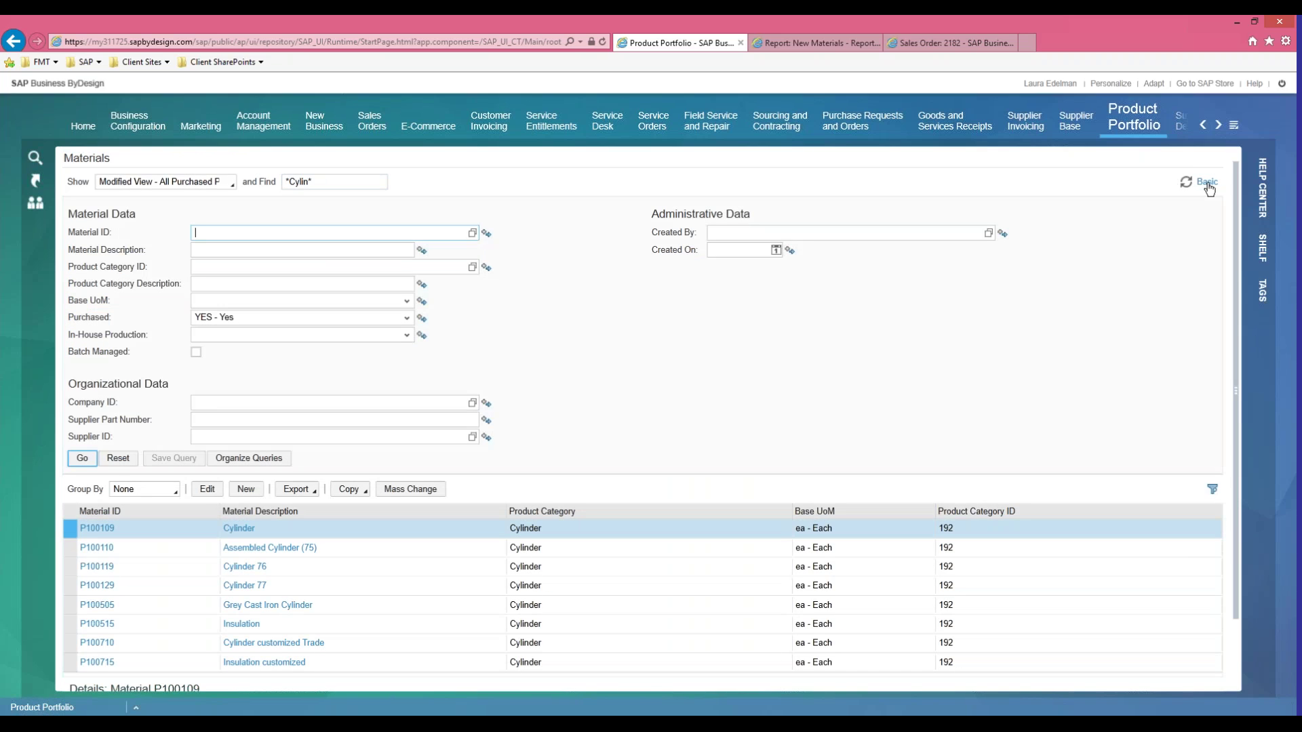
{"action": "left_click", "coordinate": [341, 247]}
{"action": "left_click", "coordinate": [322, 269]}
{"action": "triple_click", "coordinate": [327, 182]}
{"action": "key", "text": "ctrl+c"}
{"action": "key", "text": "Delete"}
{"action": "left_click", "coordinate": [270, 268]}
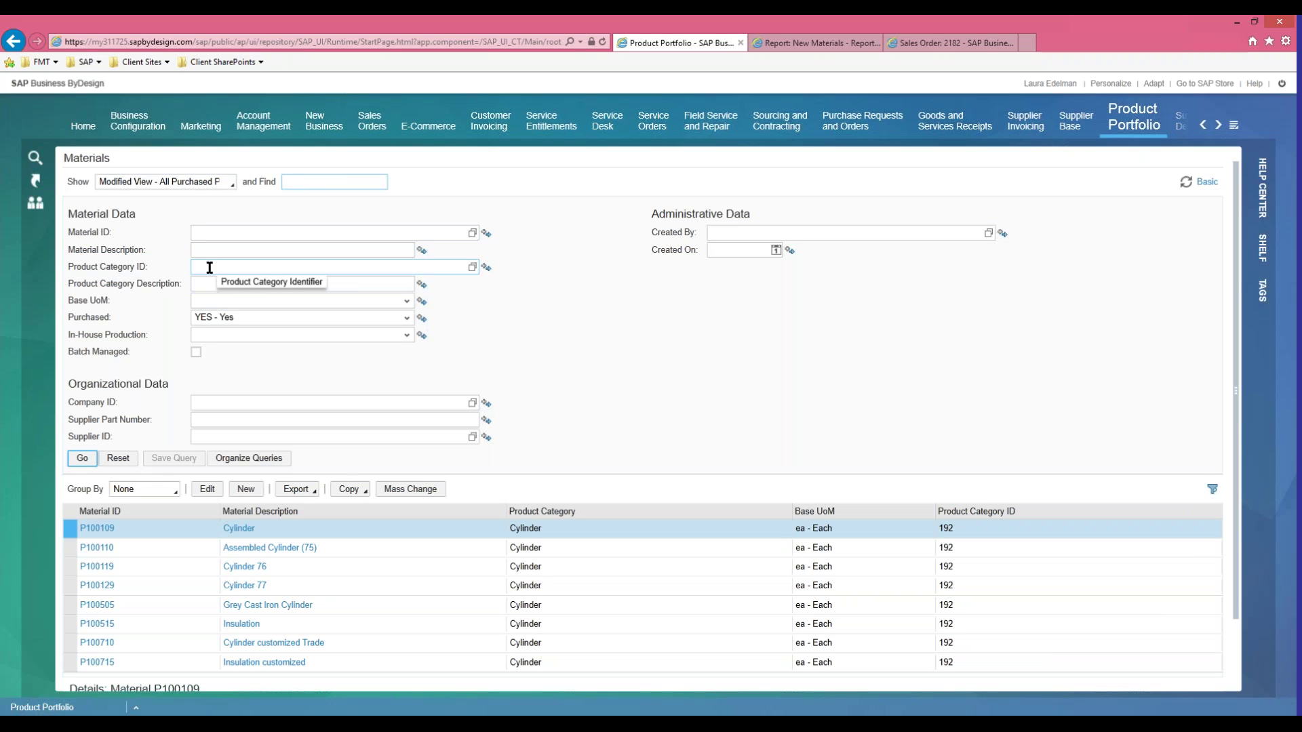
{"action": "left_click", "coordinate": [223, 284]}
{"action": "key", "text": "ctrl+v"}
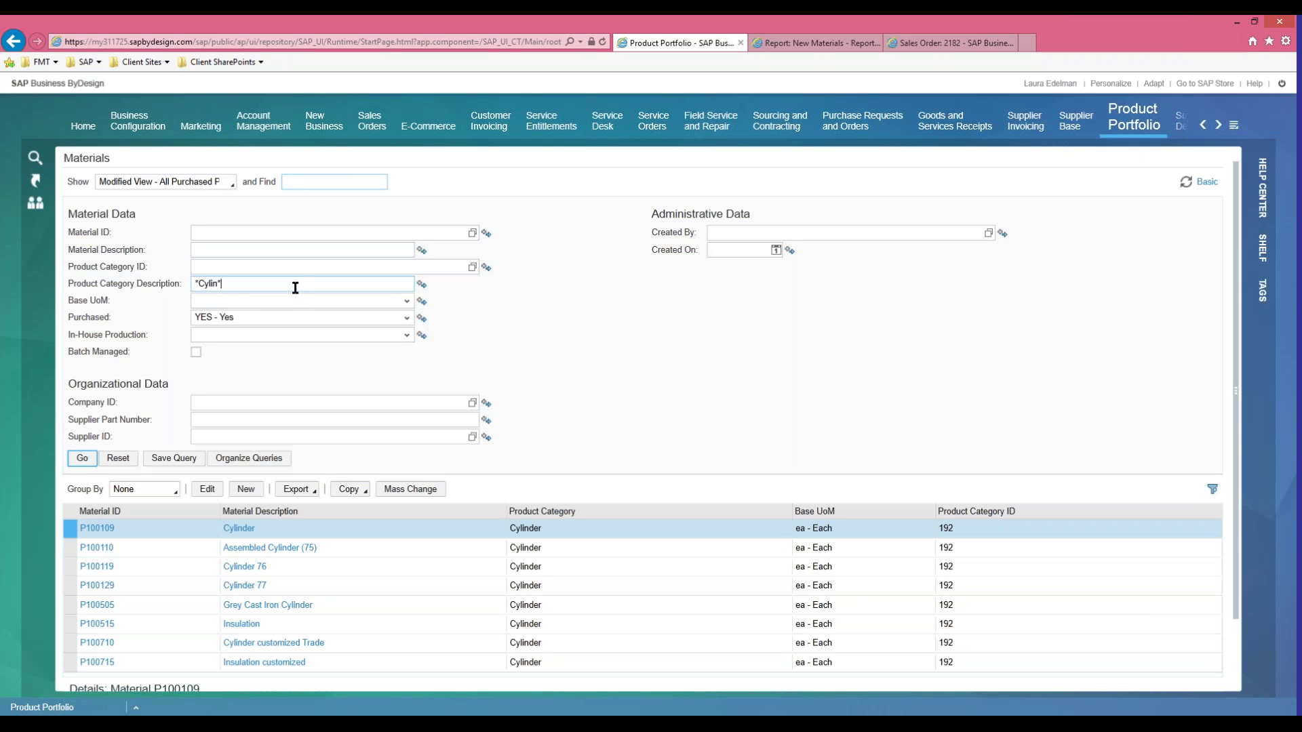
{"action": "left_click", "coordinate": [78, 458]}
{"action": "scroll", "coordinate": [646, 451], "scroll_direction": "down", "scroll_amount": 1}
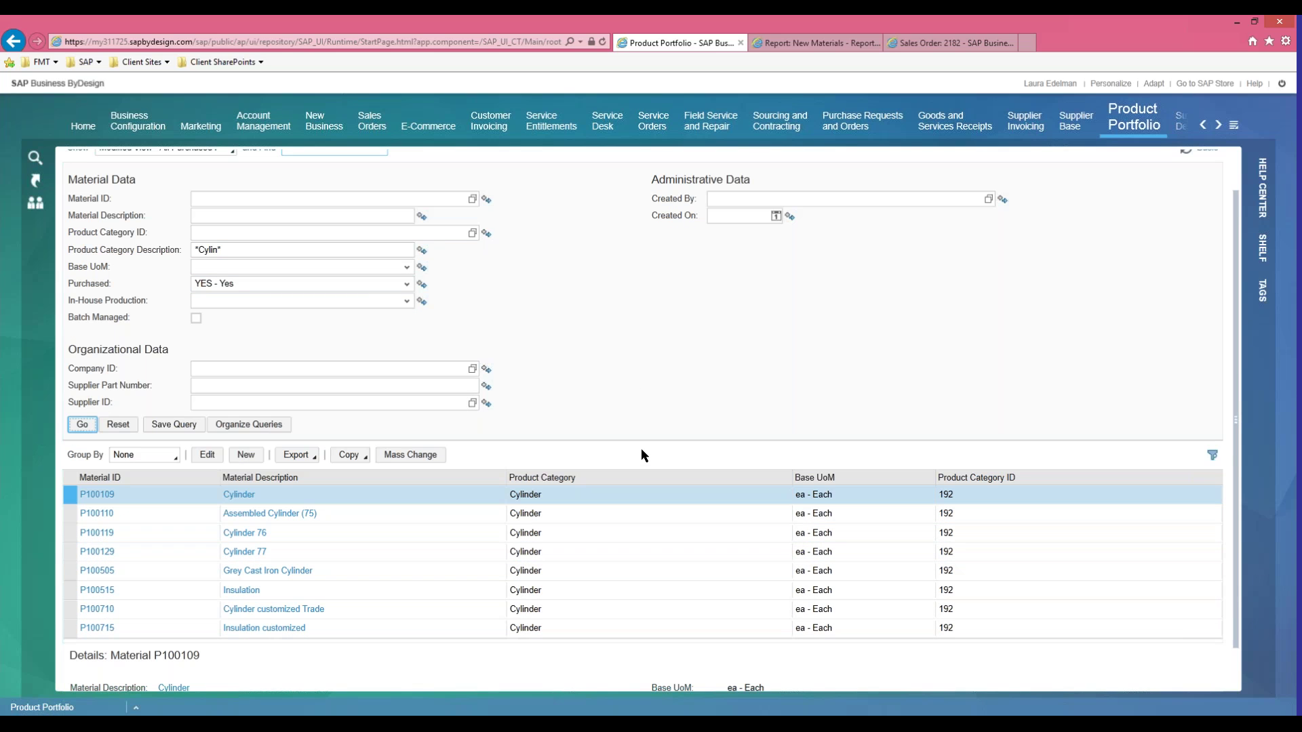
- Search by Material Description *Cylin* instead, clearing the Product Category Description criterion
{"action": "left_click_drag", "start_coordinate": [233, 250], "coordinate": [183, 249]}
{"action": "key", "text": "ctrl+c"}
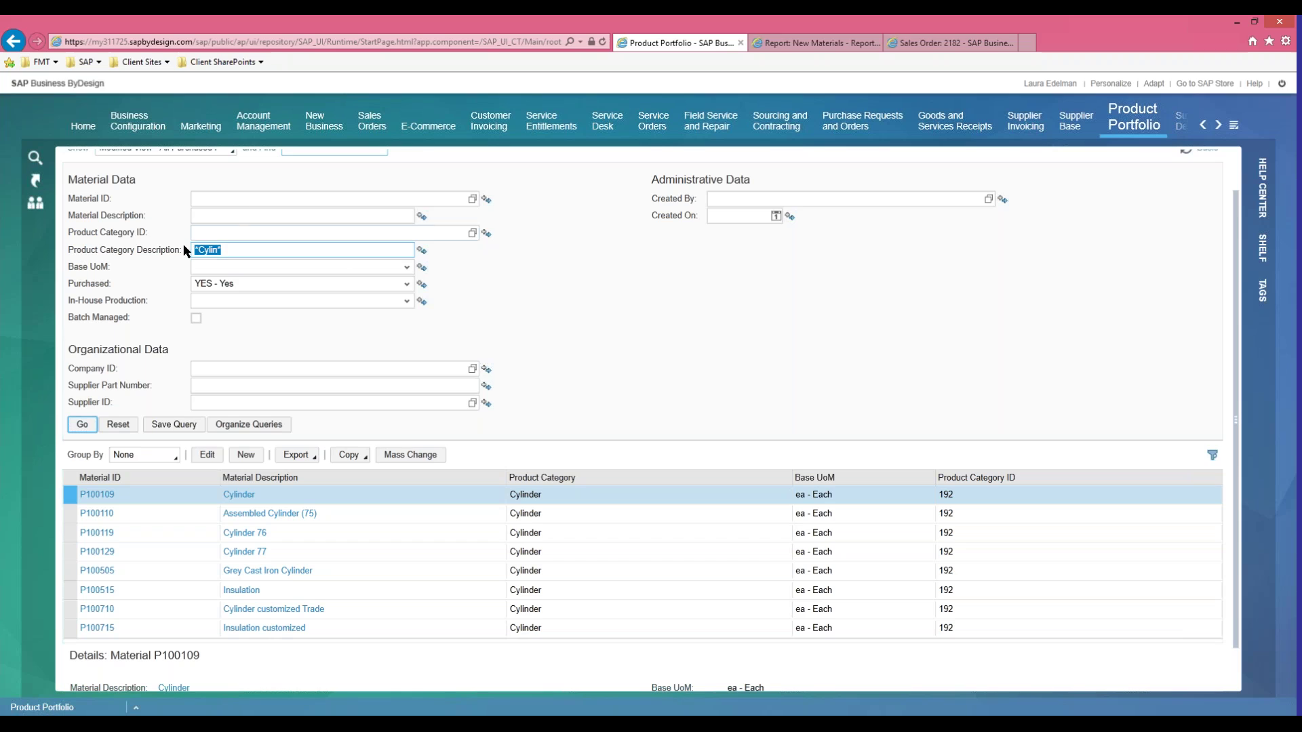
{"action": "left_click", "coordinate": [222, 215]}
{"action": "key", "text": "ctrl+v"}
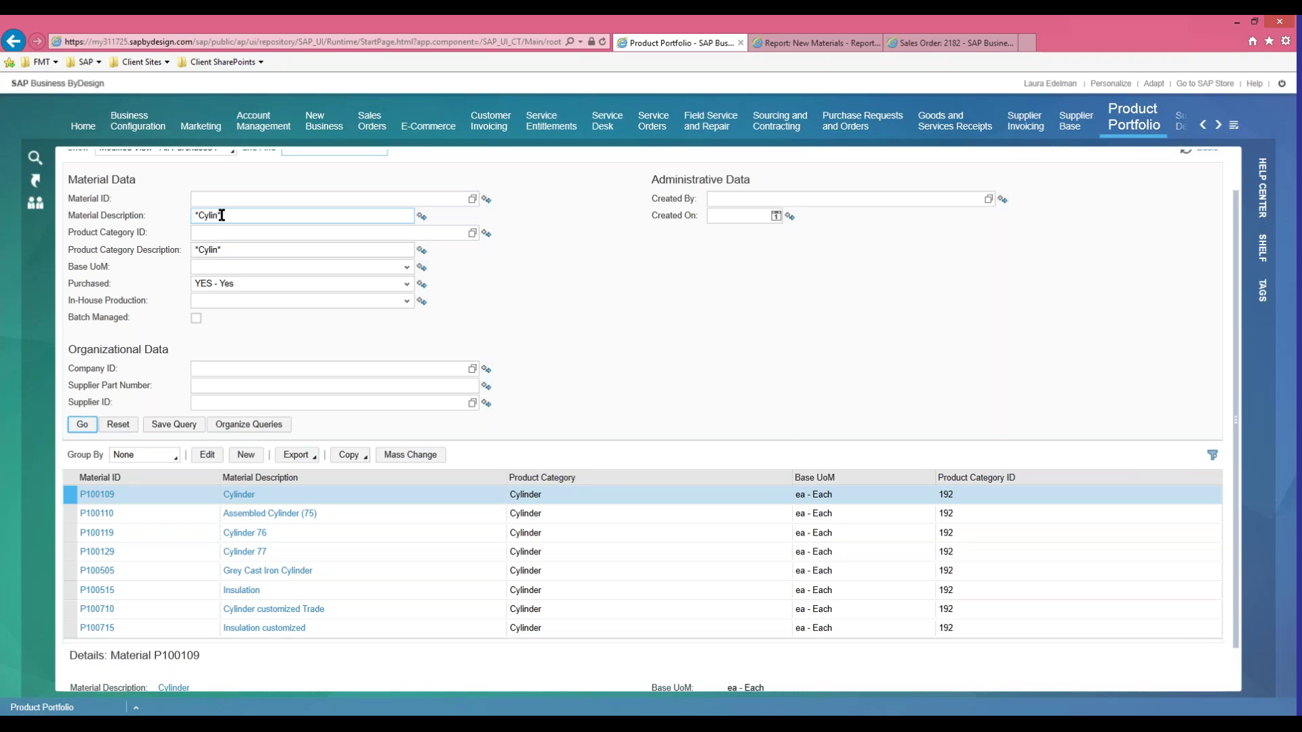
{"action": "left_click_drag", "start_coordinate": [236, 249], "coordinate": [98, 249]}
{"action": "key", "text": "BackSpace"}
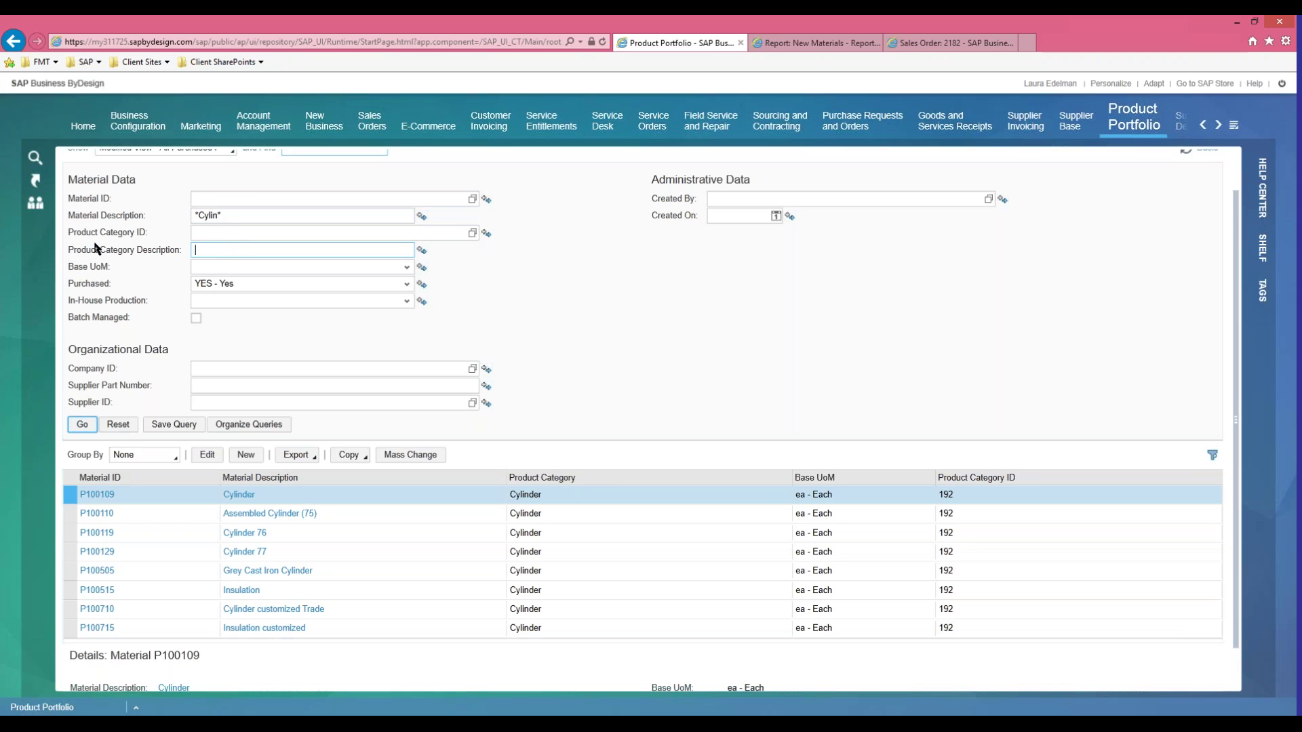
{"action": "key", "text": "Return"}
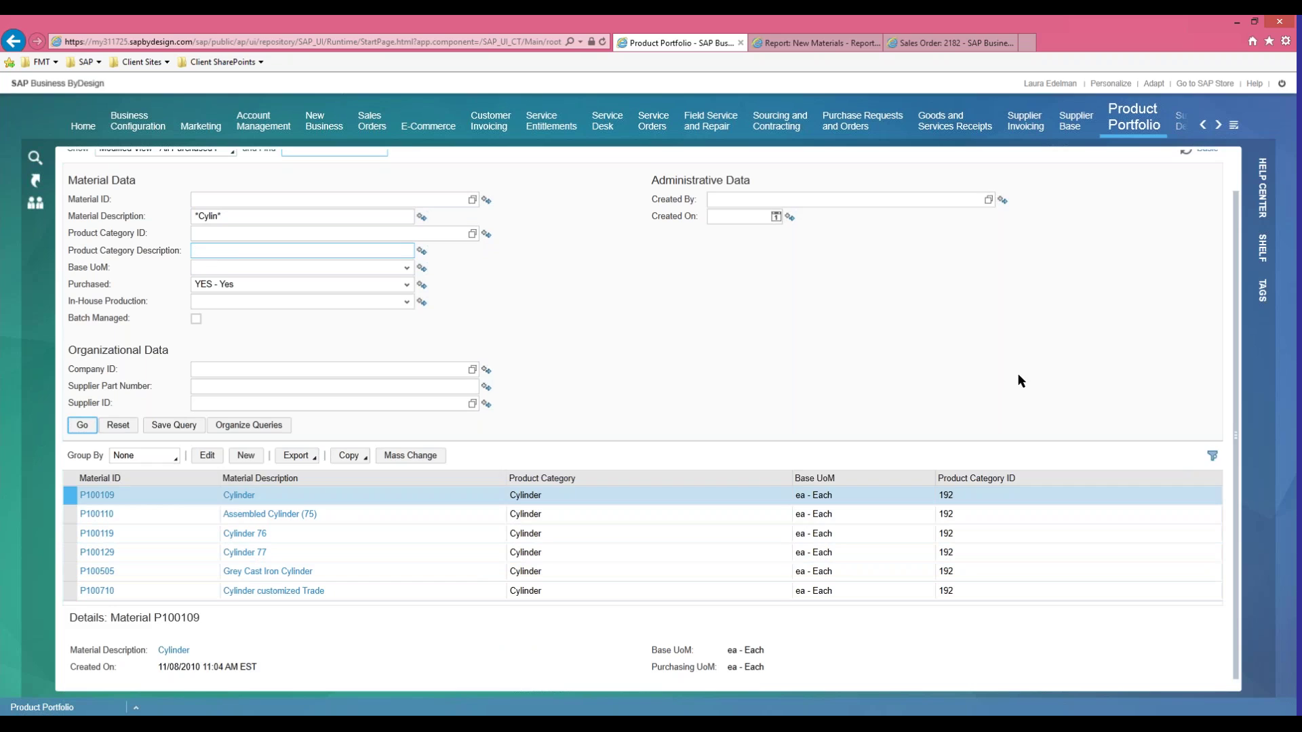
{"action": "scroll", "coordinate": [1051, 375], "scroll_direction": "up", "scroll_amount": 1}
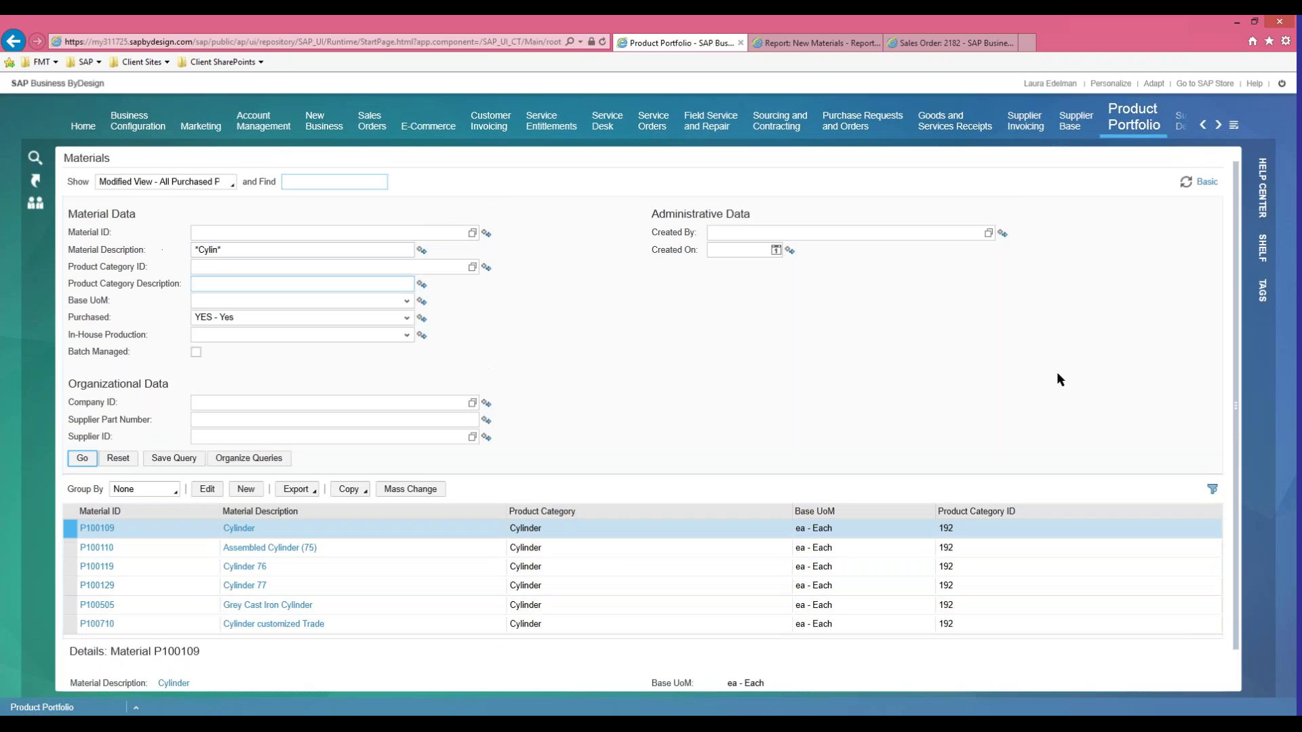
- Rerun the basic materials search without a search term and filter the Product Category column by *Cylinder*
{"action": "left_click", "coordinate": [1201, 182]}
{"action": "left_click", "coordinate": [407, 182]}
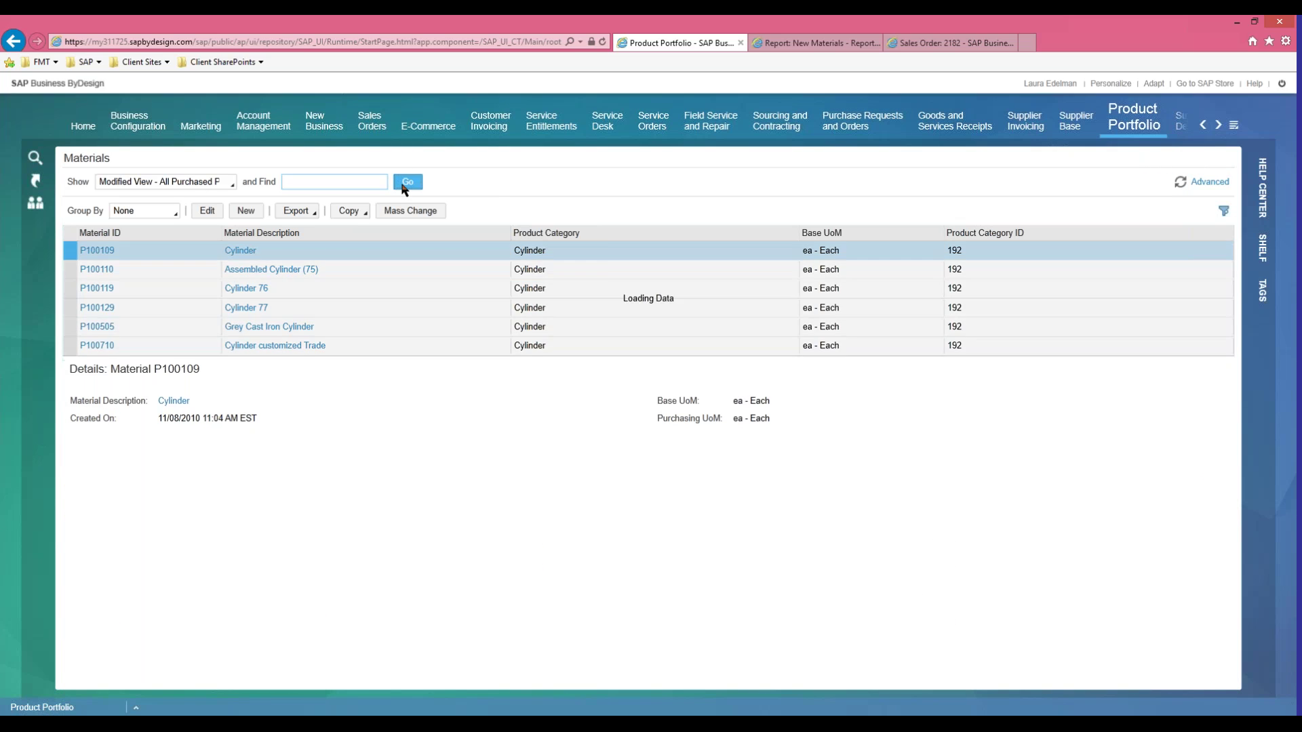
{"action": "left_click", "coordinate": [1224, 211]}
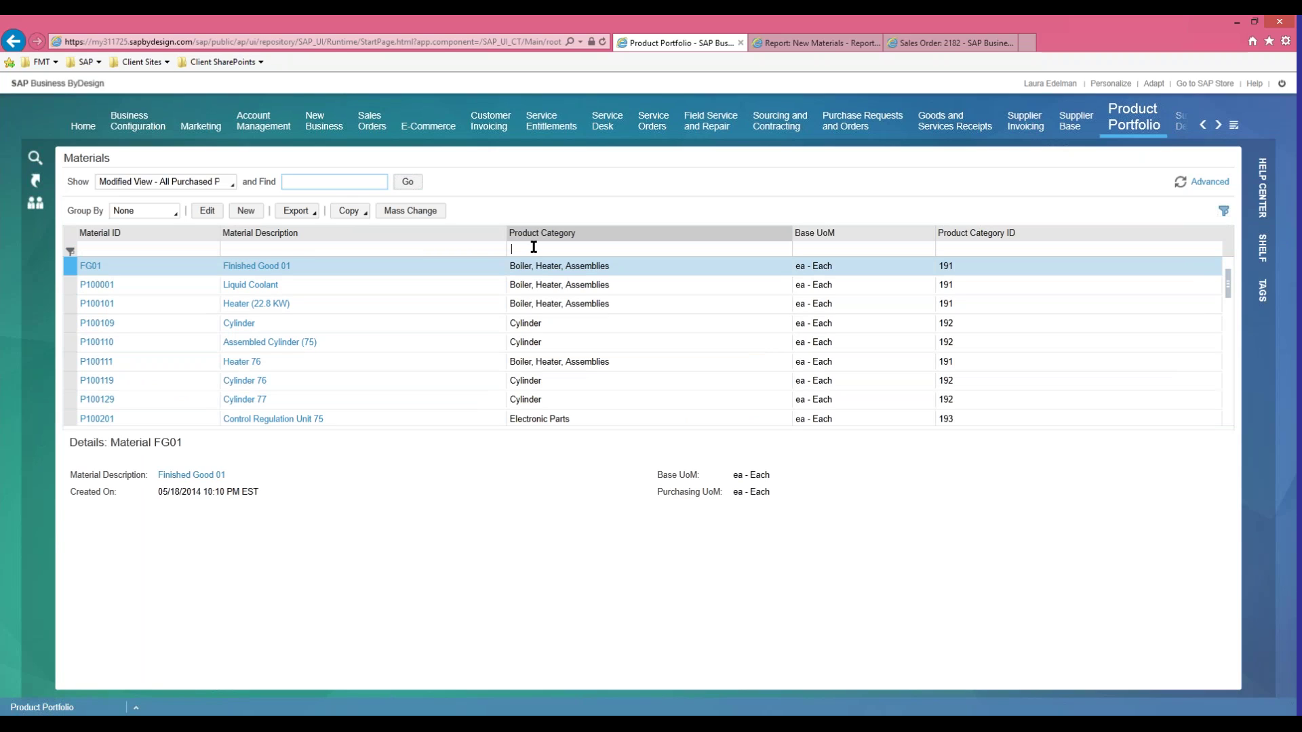
{"action": "left_click", "coordinate": [592, 252]}
{"action": "type", "text": "*Cylinder*"}
{"action": "key", "text": "Return"}
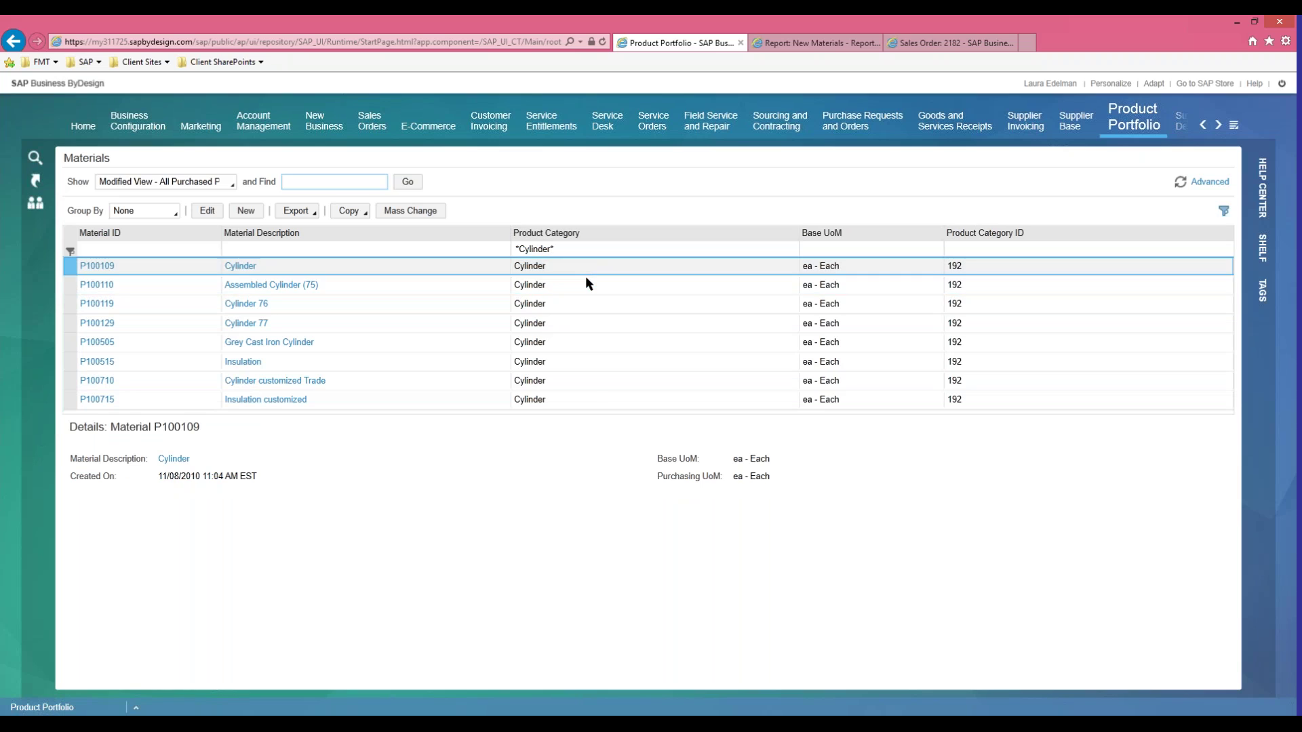
- Select all the filtered cylinder materials and open them for mass change
{"action": "left_click", "coordinate": [587, 400], "text": "shift"}
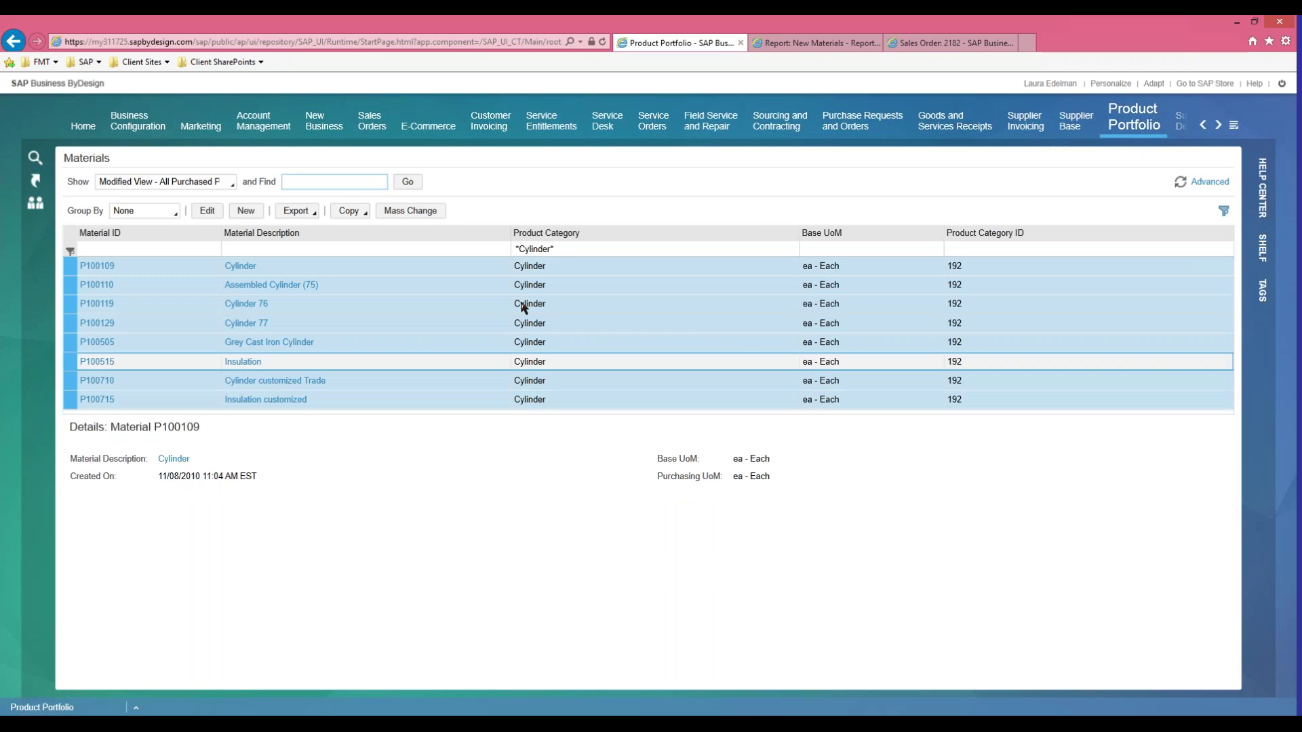
{"action": "left_click", "coordinate": [421, 216]}
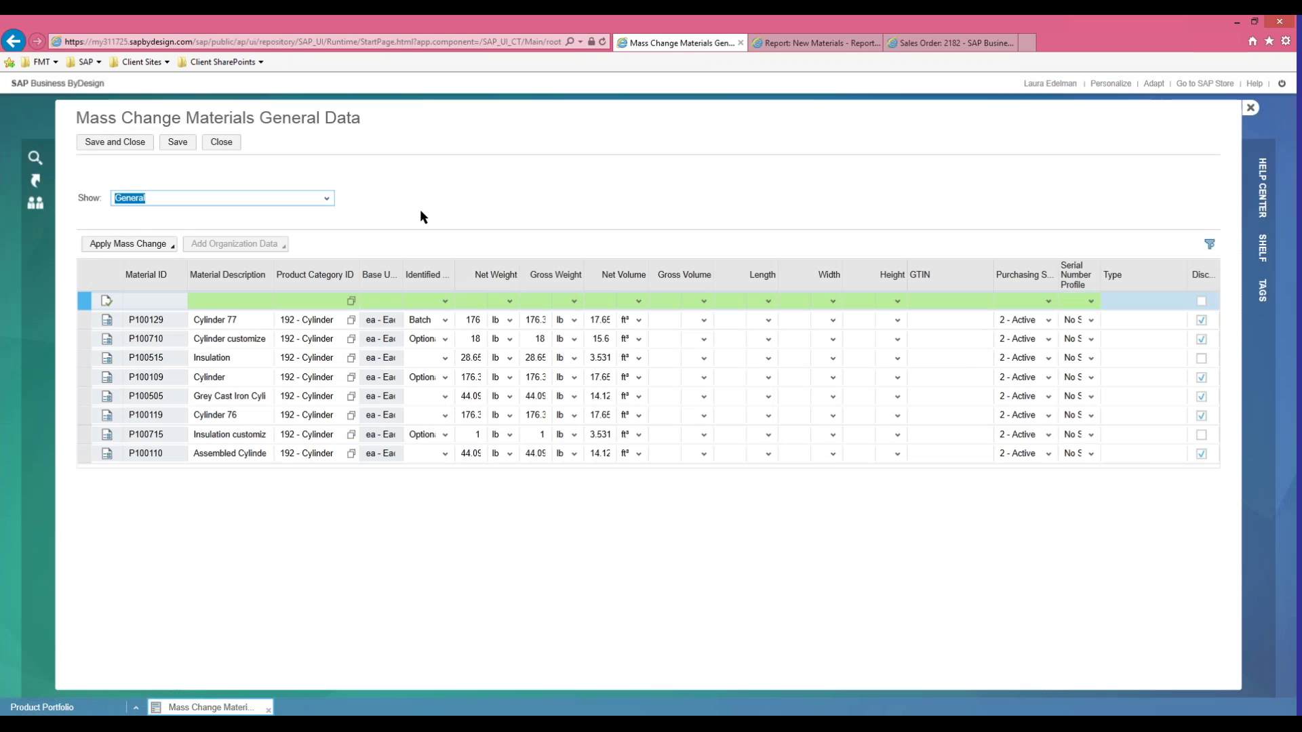
- Enter adaptation mode and start editing the Mass Change Materials General Data screen
{"action": "left_click", "coordinate": [1154, 83]}
{"action": "left_click", "coordinate": [1180, 141]}
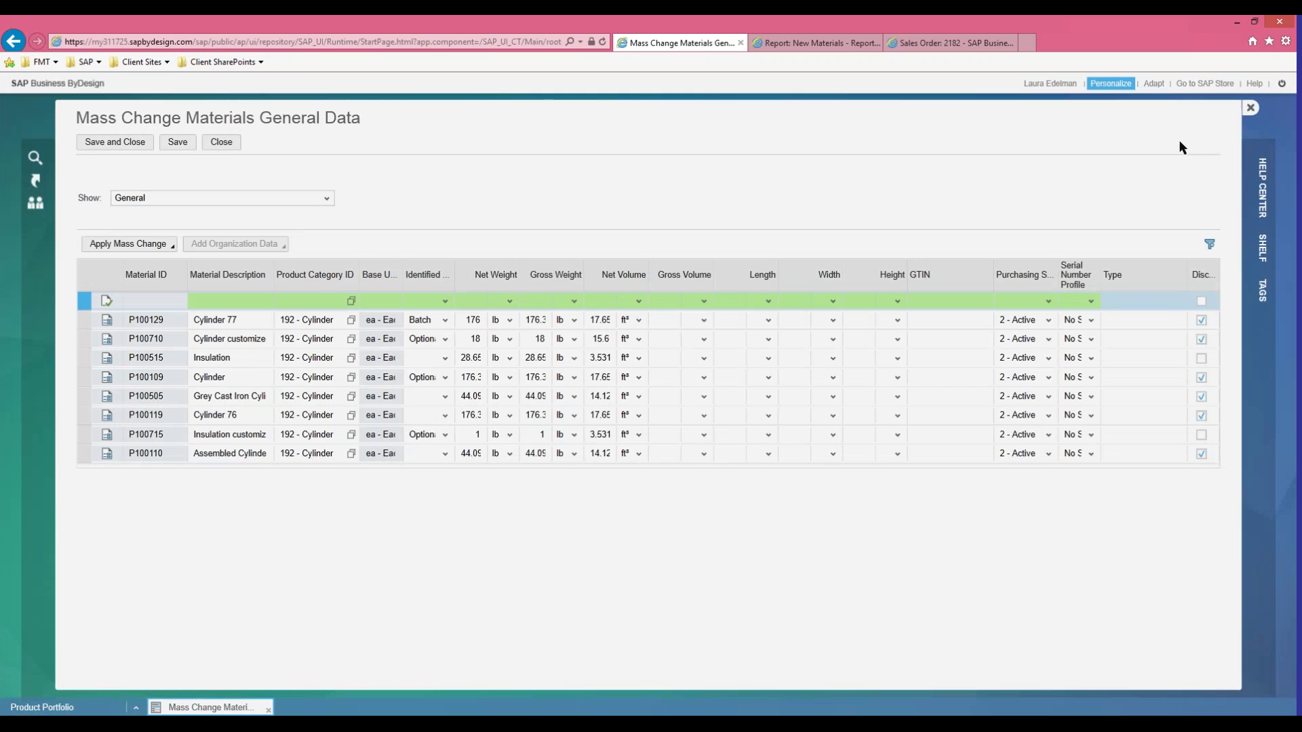
{"action": "left_click", "coordinate": [799, 437]}
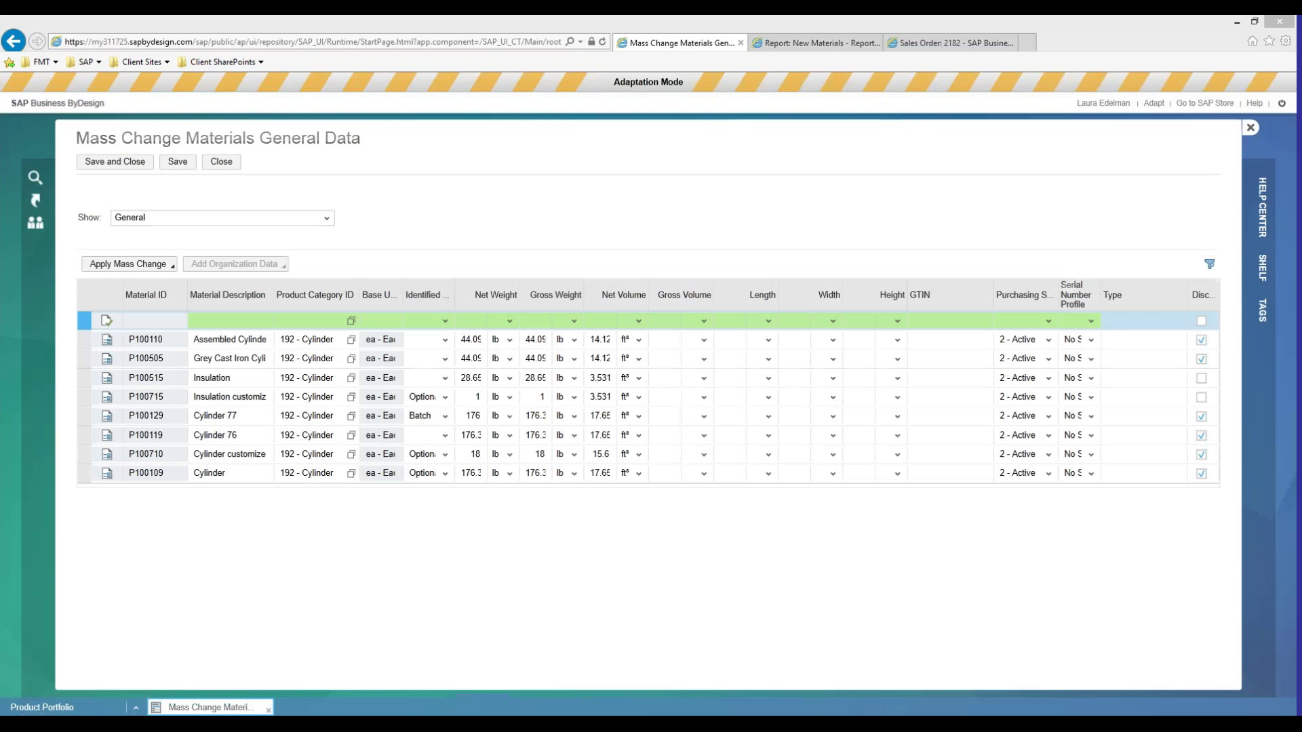
{"action": "left_click", "coordinate": [1154, 103]}
{"action": "left_click", "coordinate": [1183, 160]}
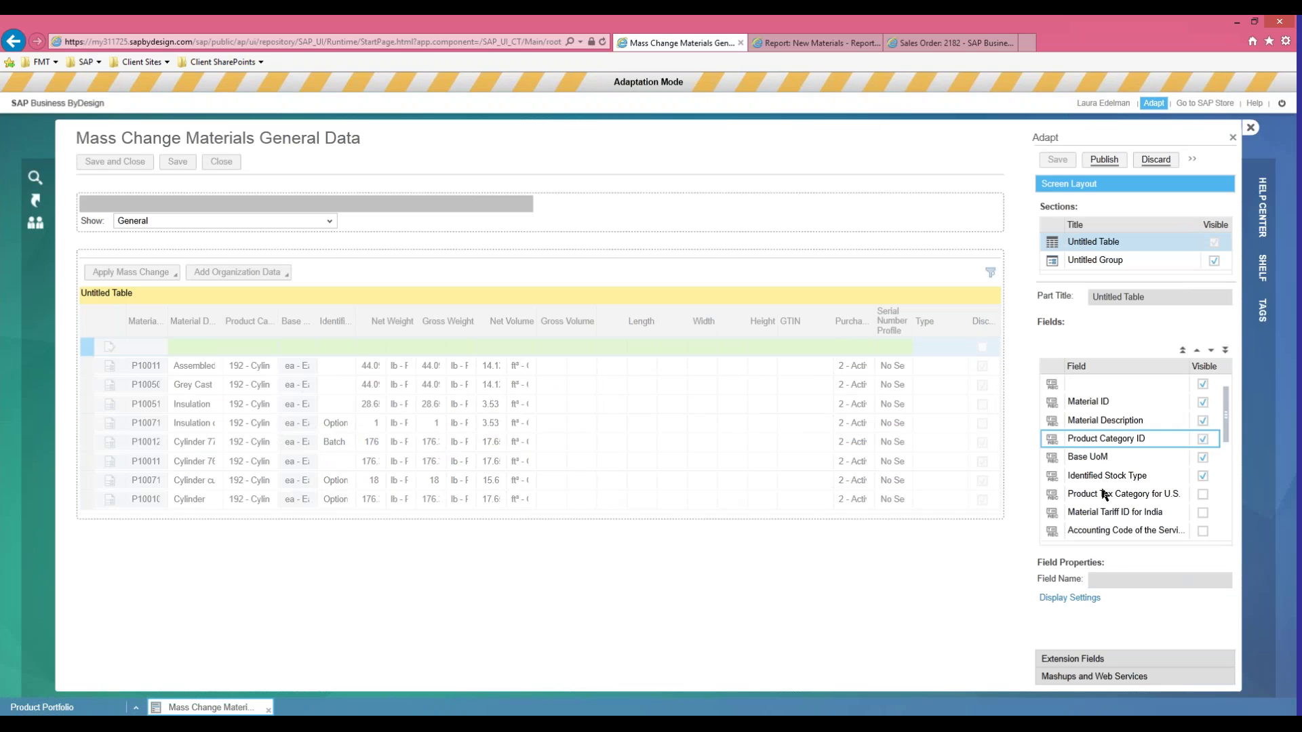
- Make the Active extension field visible in the mass change table
{"action": "left_click", "coordinate": [1101, 658]}
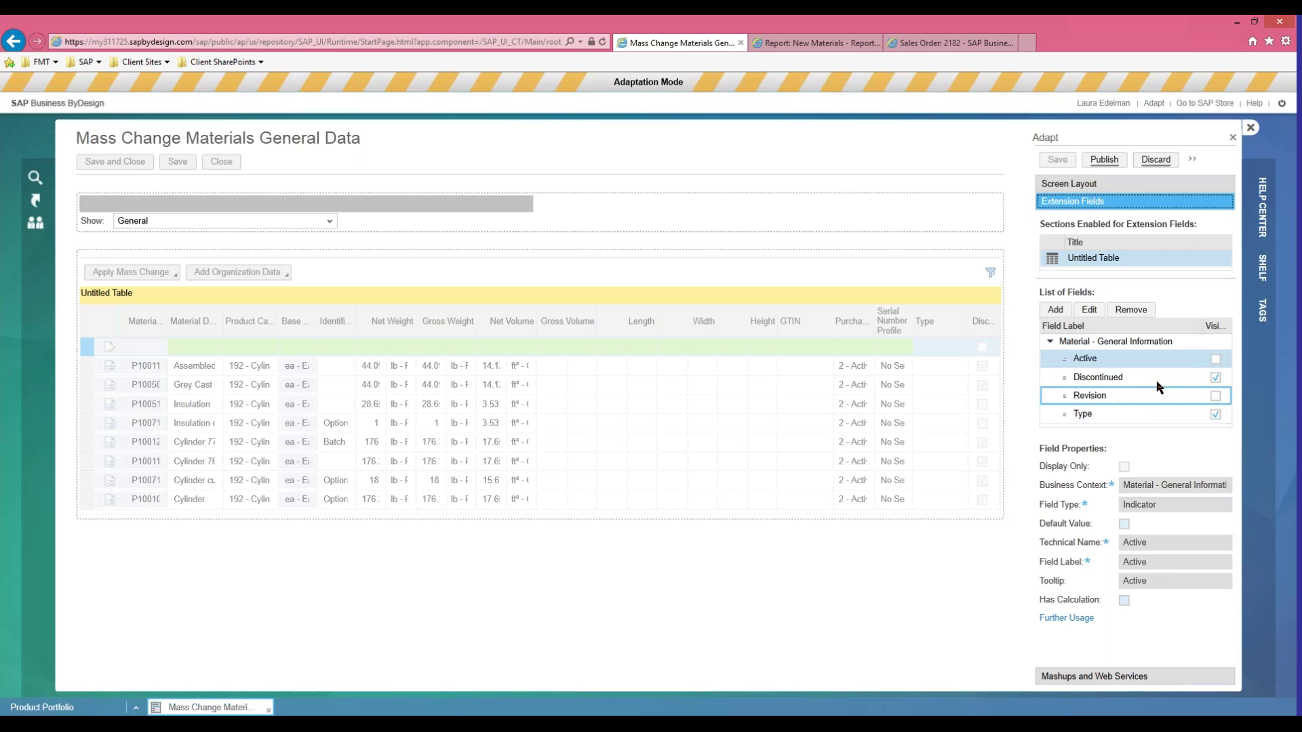
{"action": "left_click", "coordinate": [1215, 359]}
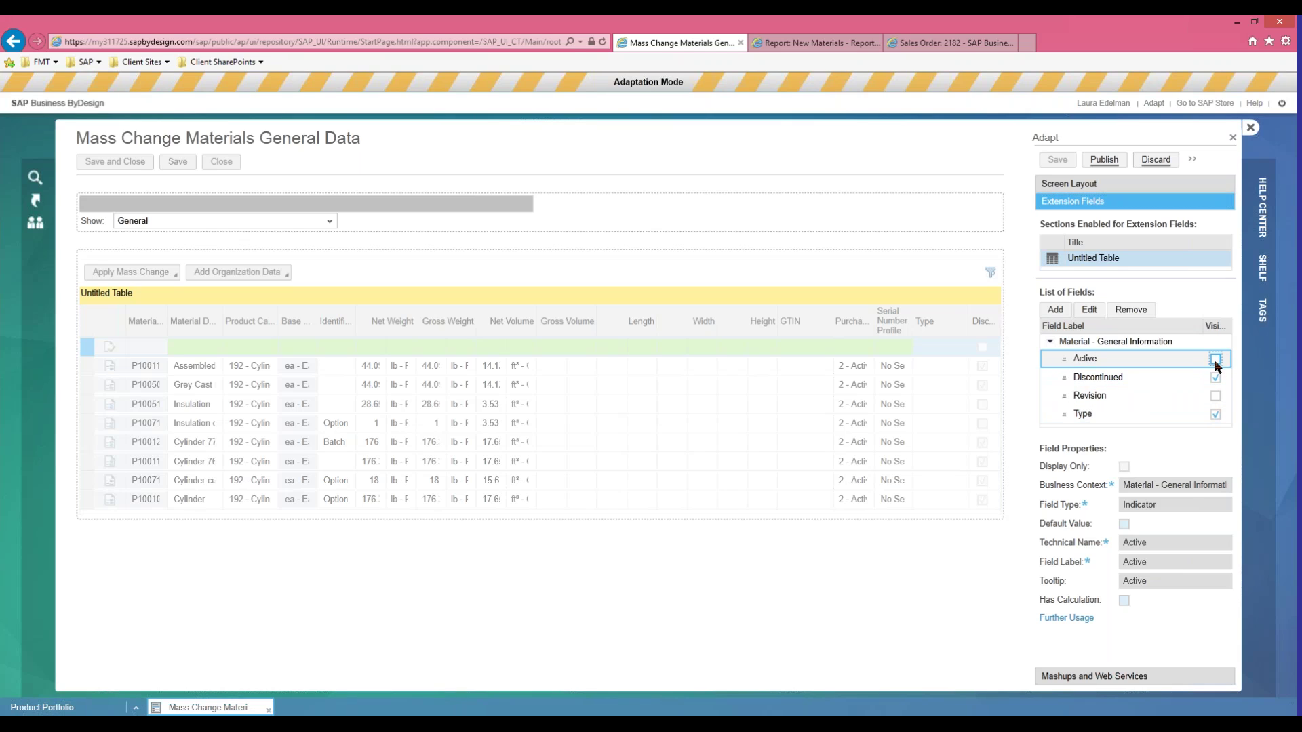
{"action": "left_click", "coordinate": [1215, 359]}
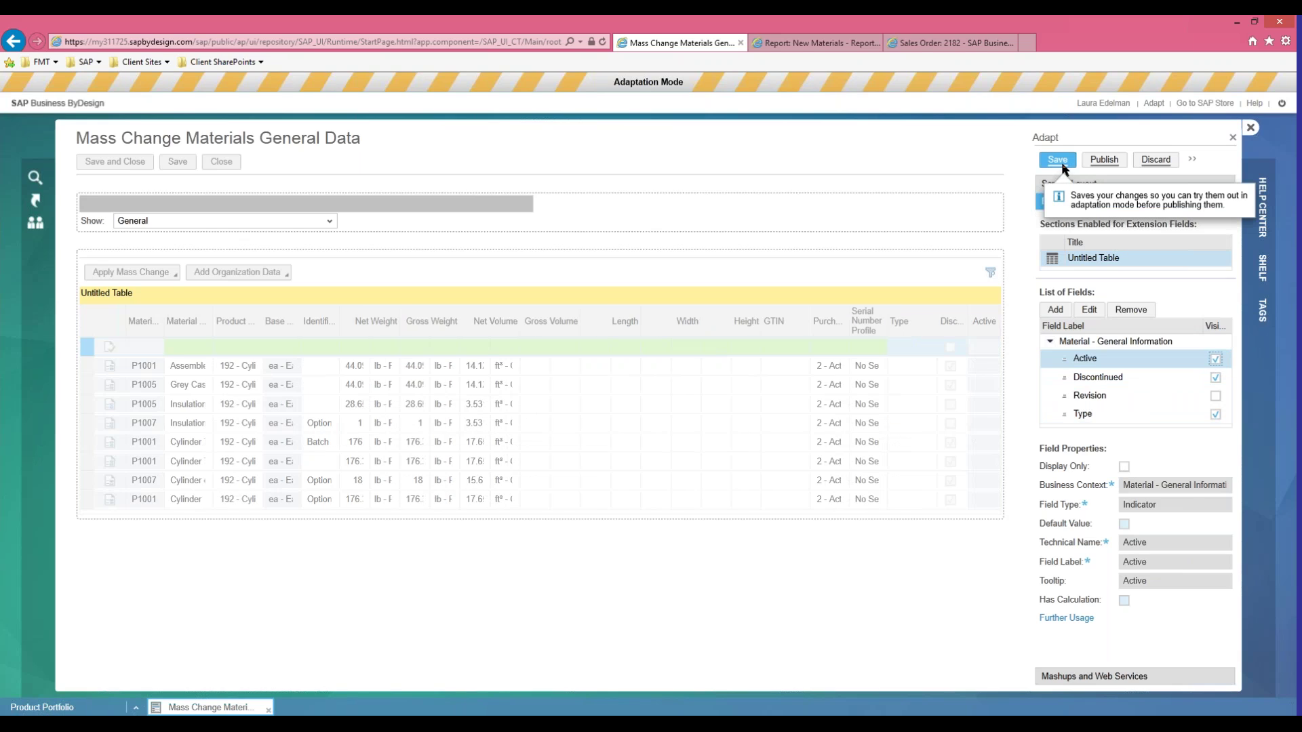
- Publish the screen changes to all users, overwriting individual personalization, and leave adaptation mode
{"action": "left_click", "coordinate": [1100, 162]}
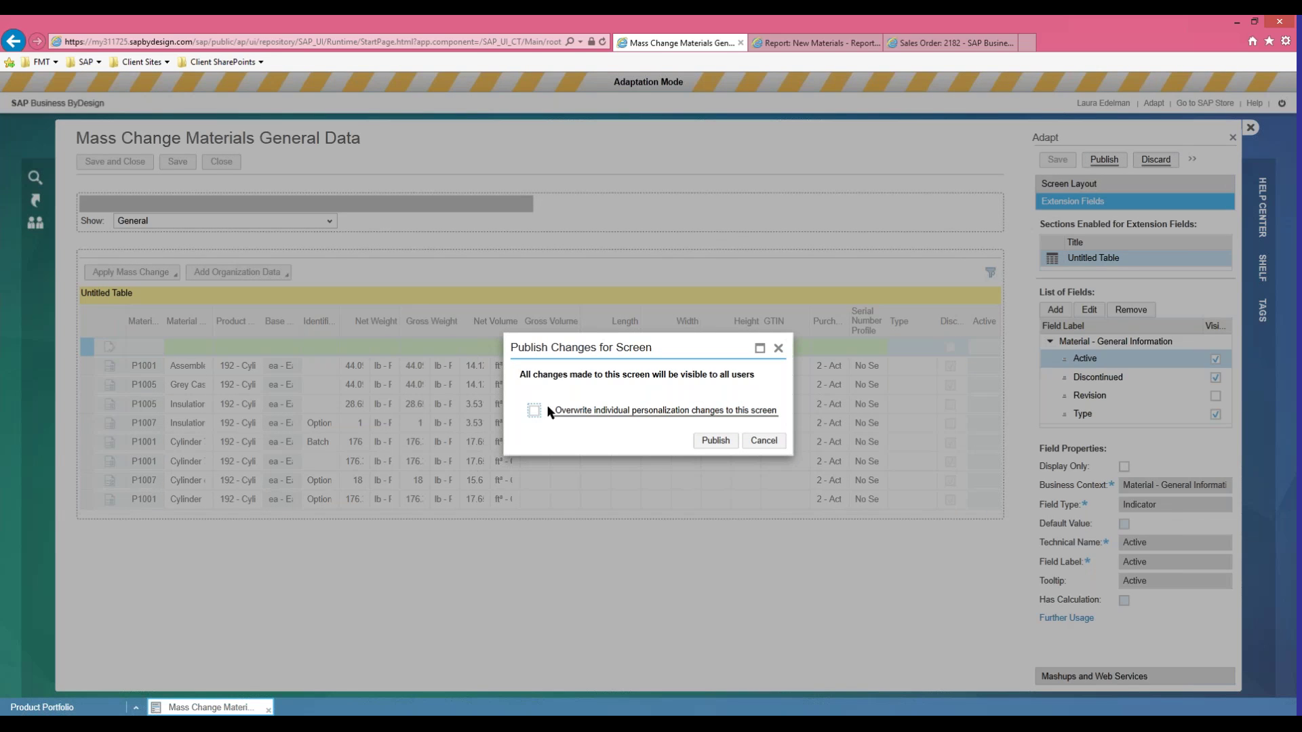
{"action": "left_click", "coordinate": [534, 411]}
{"action": "left_click", "coordinate": [716, 442]}
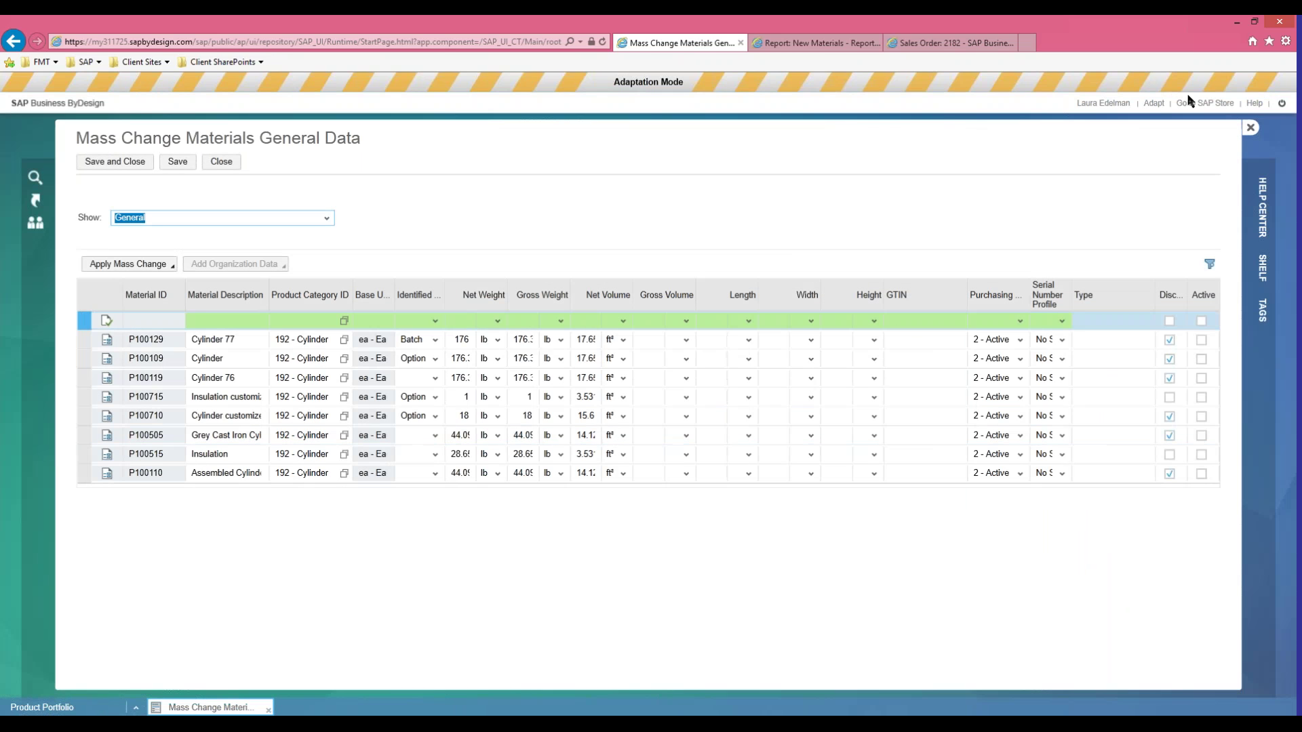
{"action": "left_click", "coordinate": [1154, 104]}
{"action": "left_click", "coordinate": [1170, 177]}
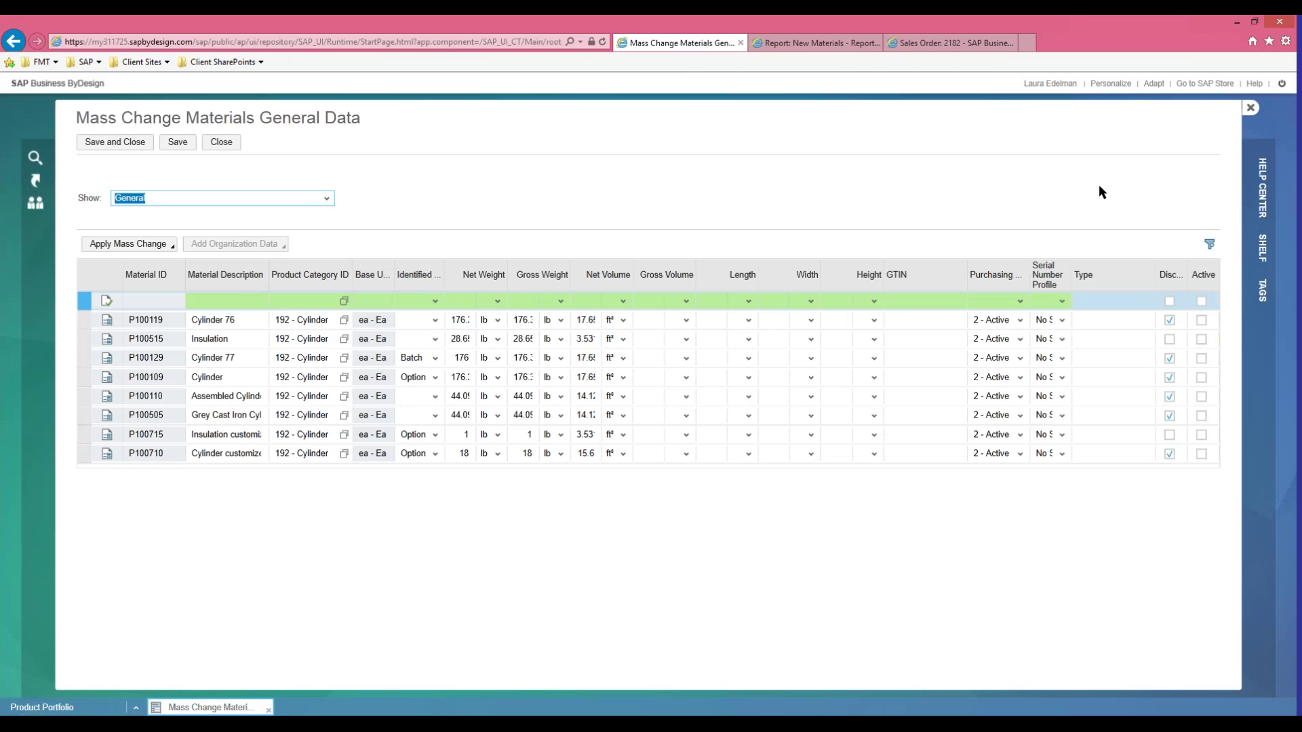
- Set the Active indicator and a height of 2 ft in the mass change row and apply both to all items
{"action": "left_click", "coordinate": [1202, 301]}
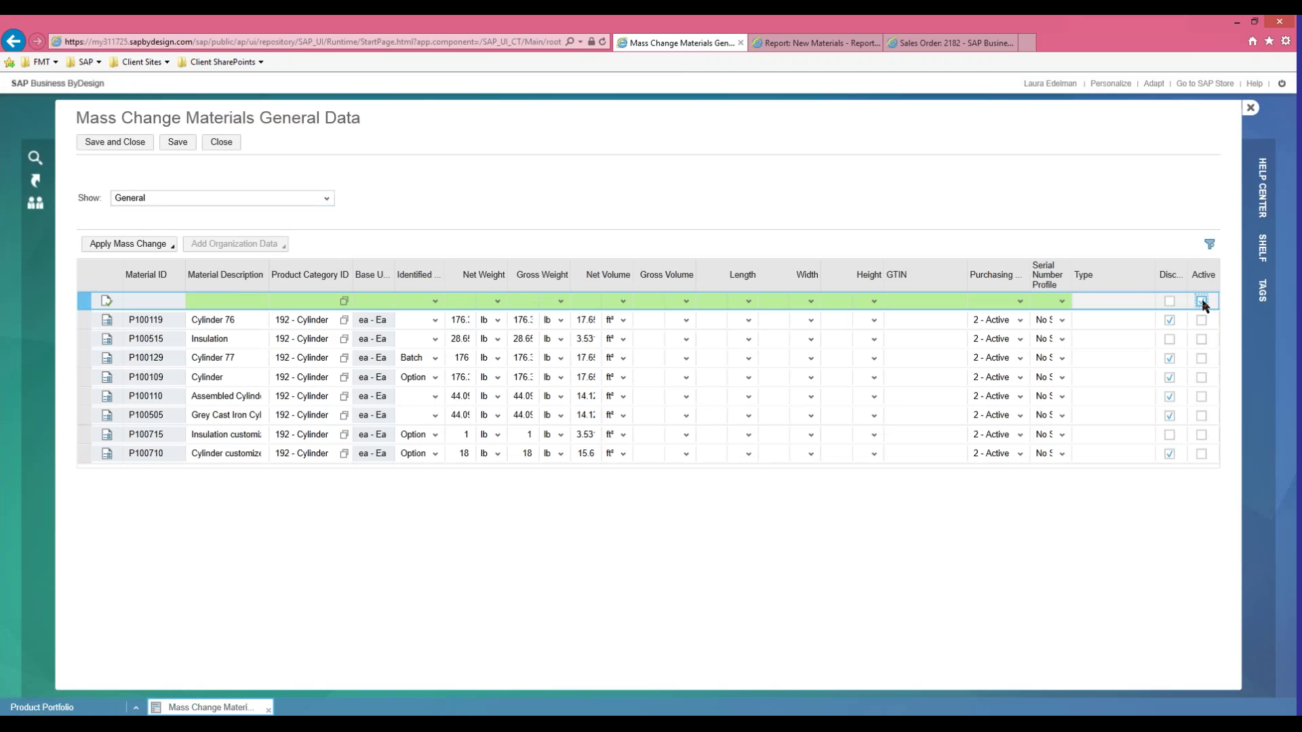
{"action": "left_click", "coordinate": [1202, 302]}
{"action": "left_click", "coordinate": [838, 301]}
{"action": "type", "text": "2"}
{"action": "left_click", "coordinate": [875, 303]}
{"action": "left_click", "coordinate": [880, 314]}
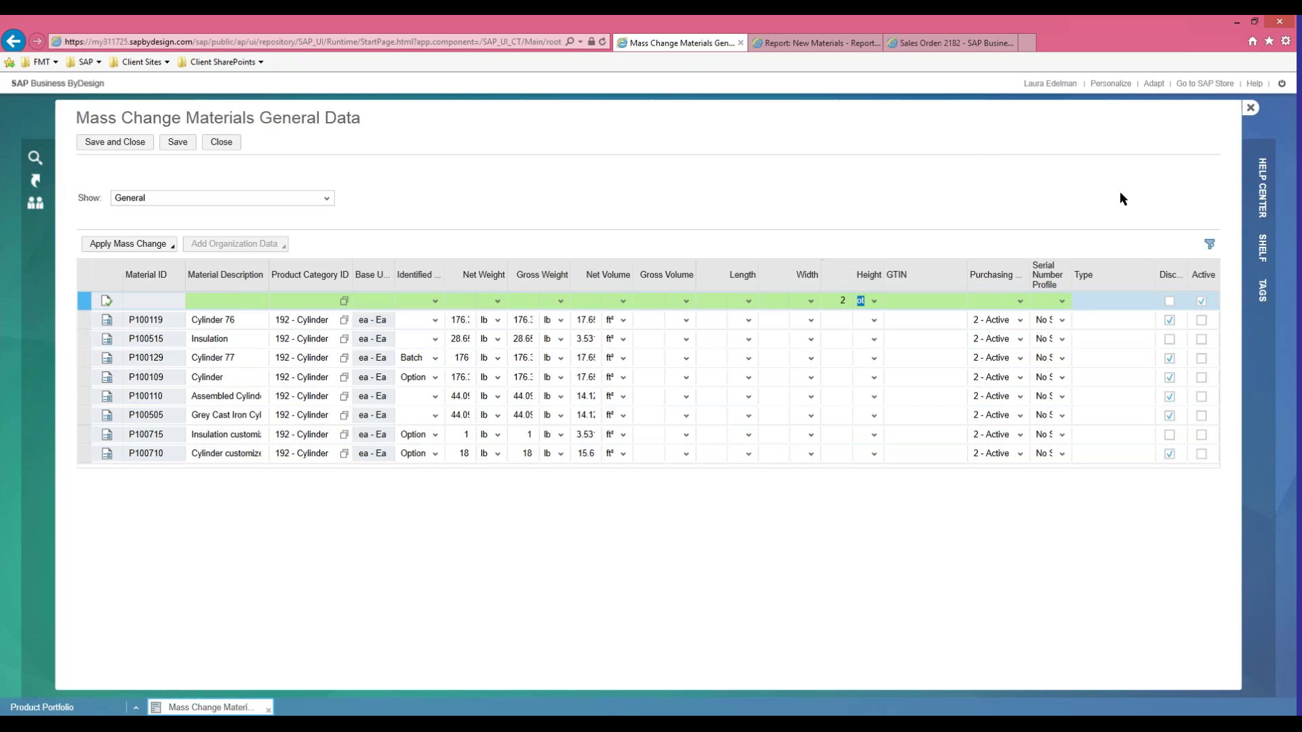
{"action": "left_click", "coordinate": [138, 244]}
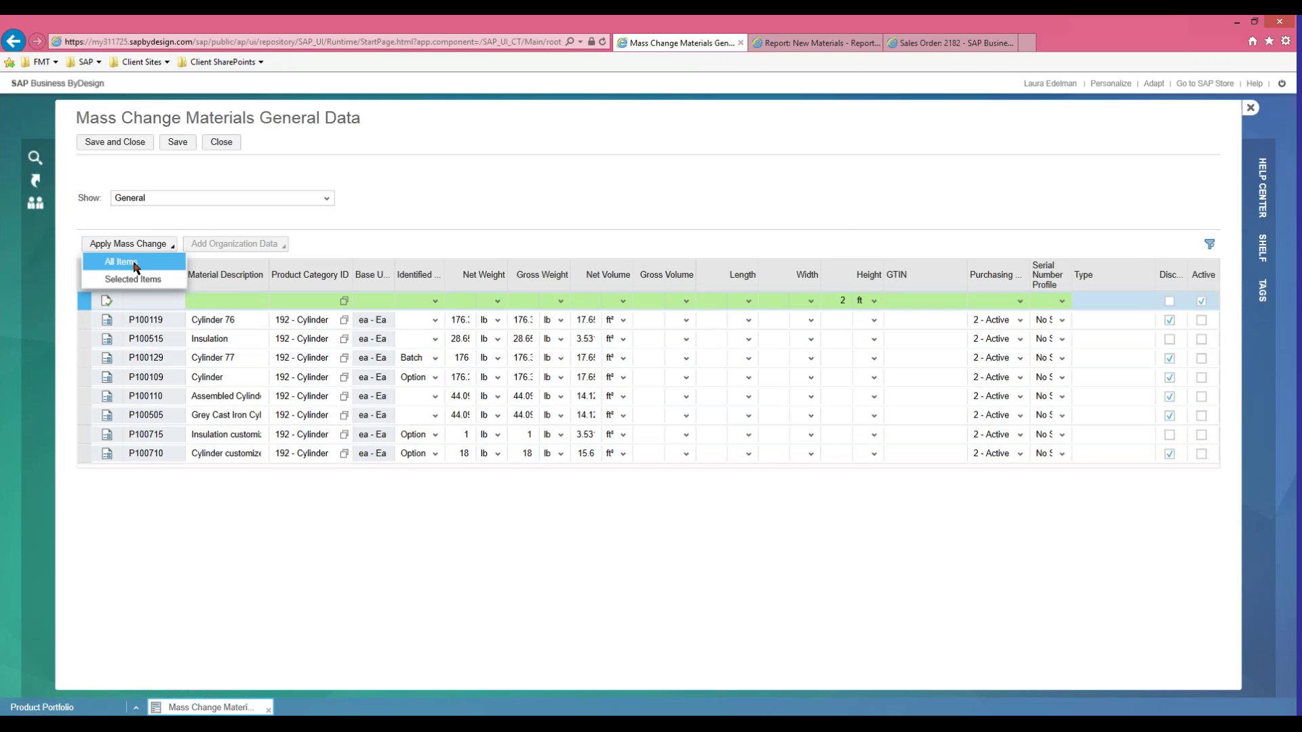
{"action": "left_click", "coordinate": [135, 265]}
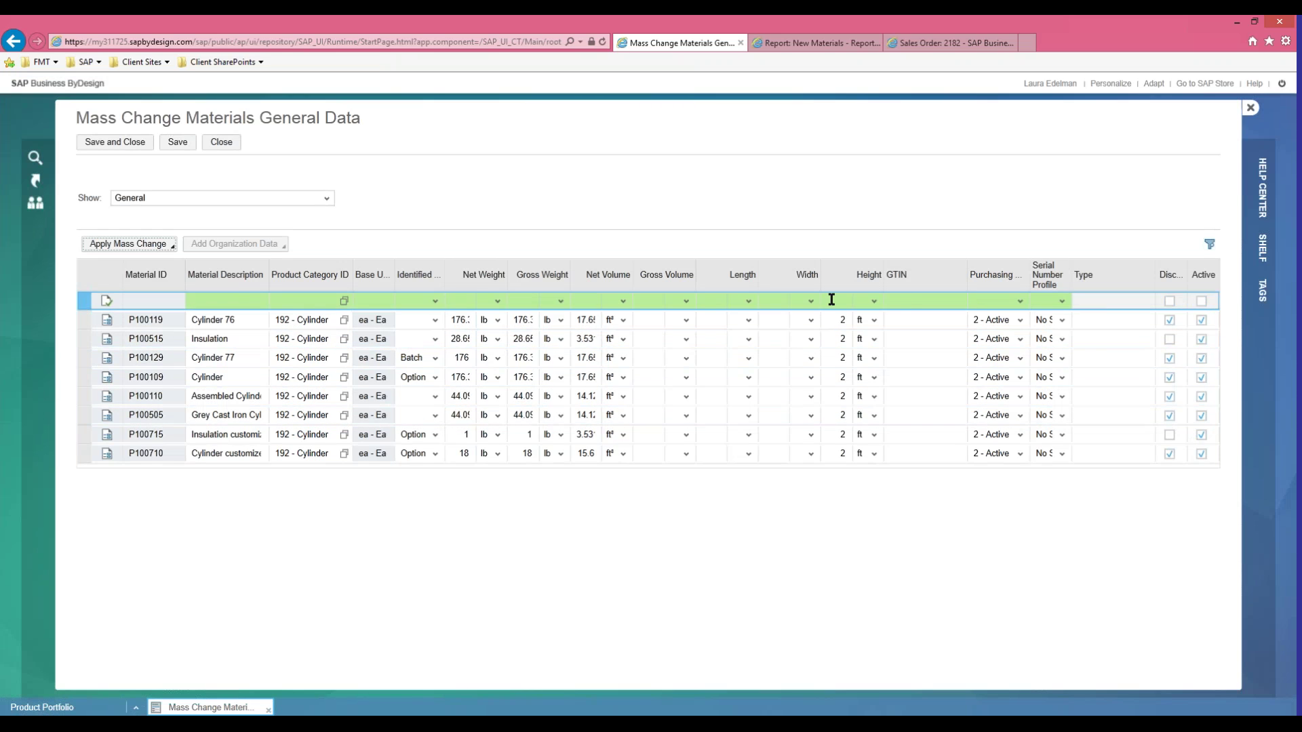
- Set the width of material P100119 (Cylinder 76) individually to 2 feet
{"action": "left_click", "coordinate": [779, 319]}
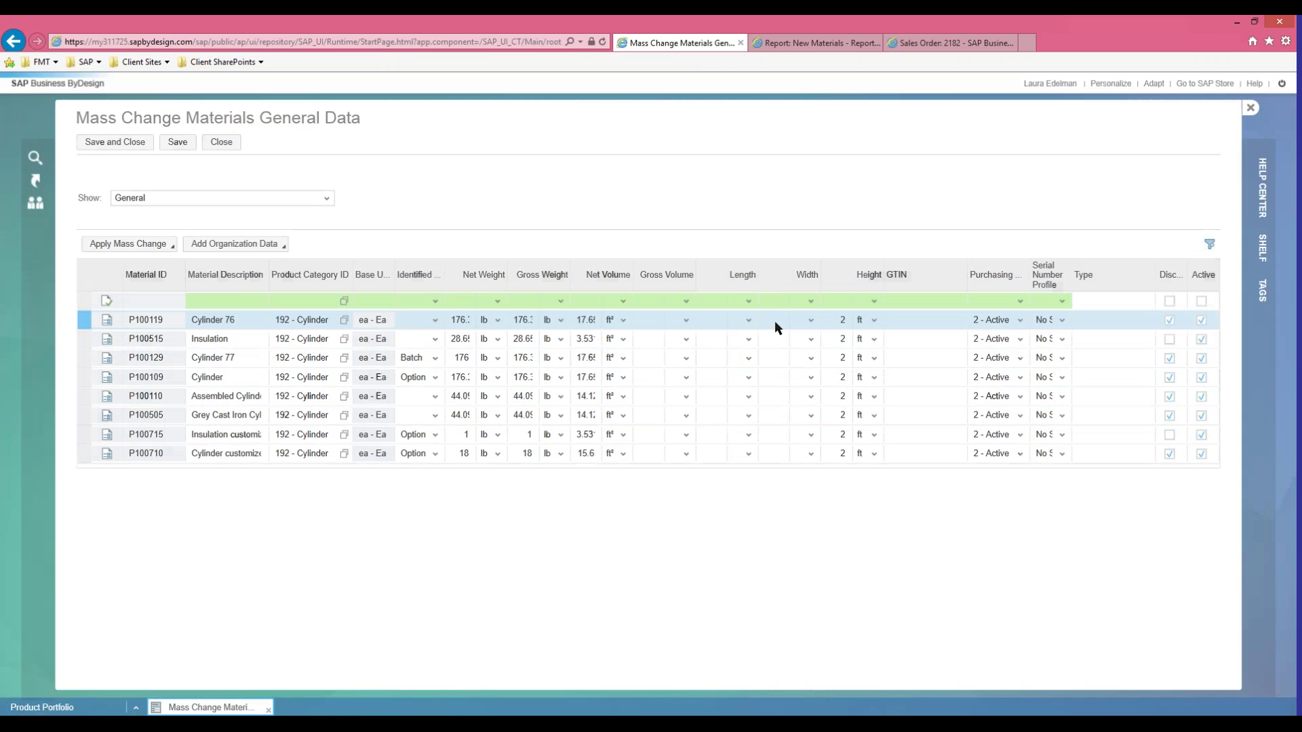
{"action": "type", "text": "2"}
{"action": "left_click", "coordinate": [812, 320]}
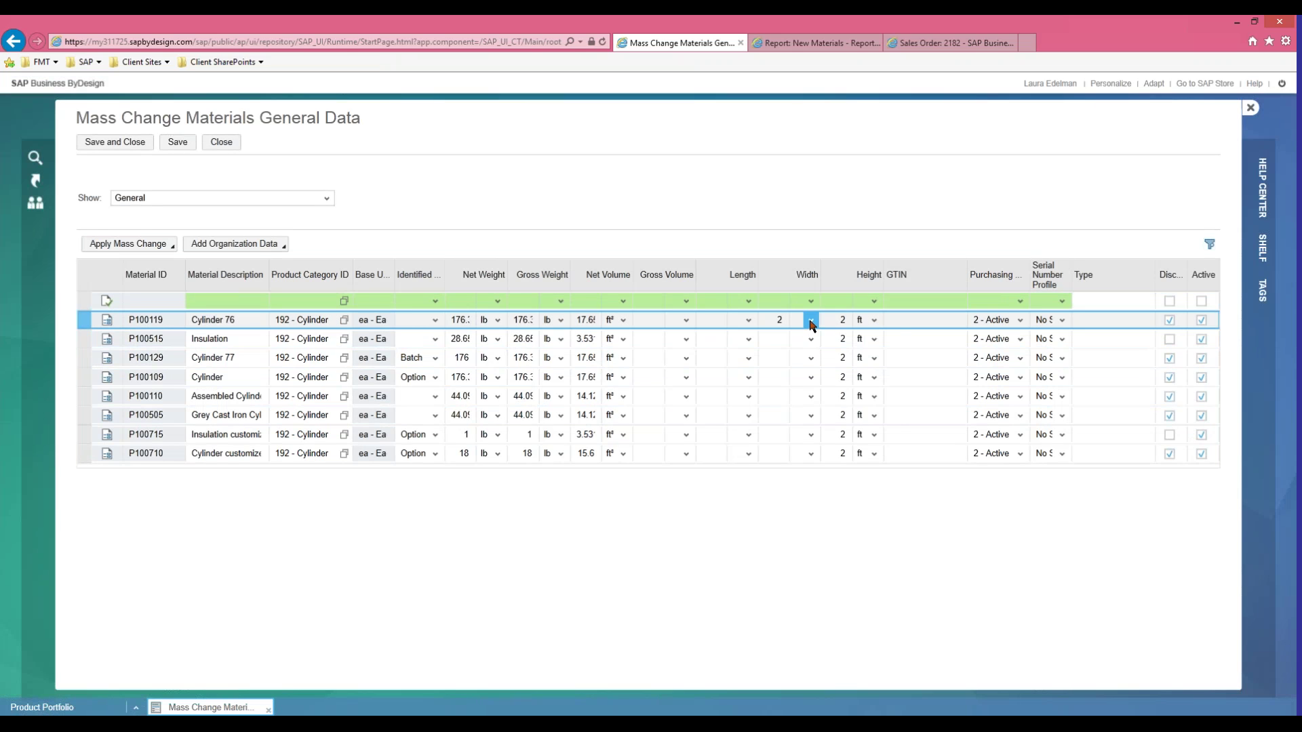
{"action": "left_click", "coordinate": [822, 335]}
- Select the rows of materials P100109, P100110 and P100505 together, then go to the length in the mass change row
{"action": "left_click", "coordinate": [784, 375]}
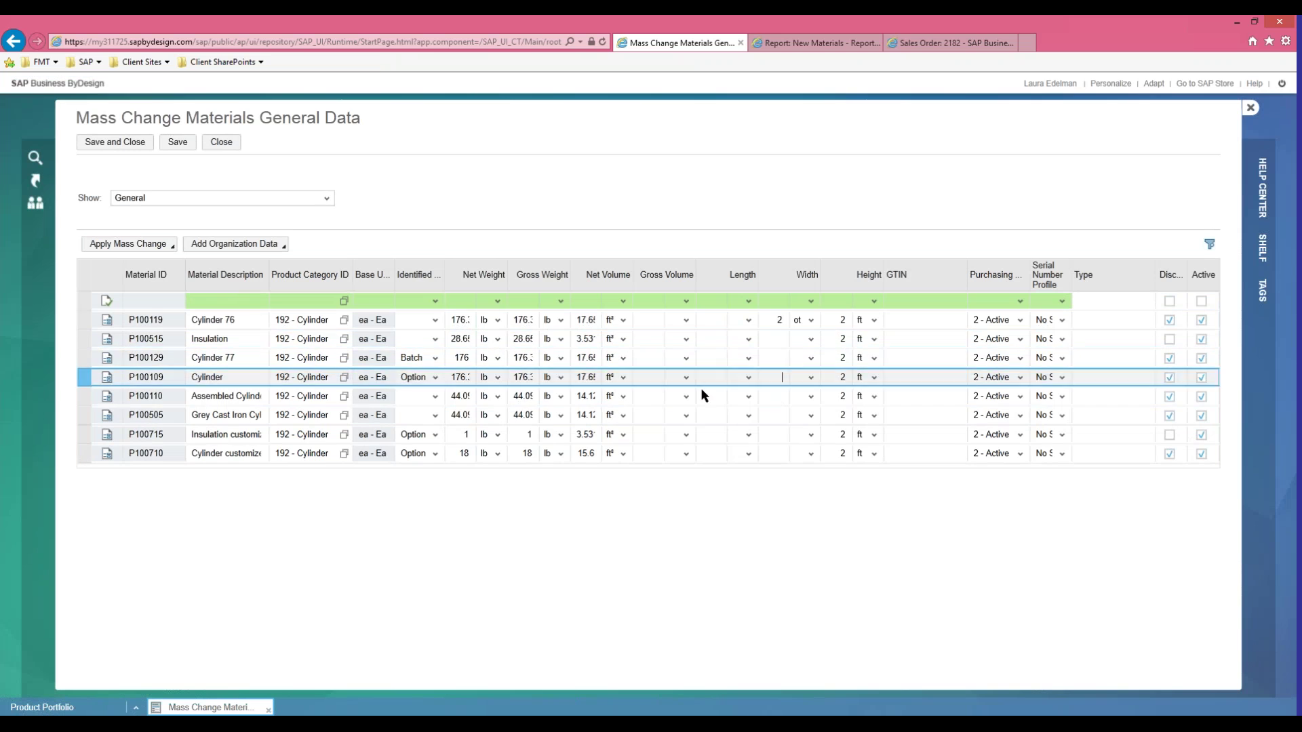
{"action": "left_click", "coordinate": [169, 396], "text": "shift"}
{"action": "left_click", "coordinate": [169, 415], "text": "shift"}
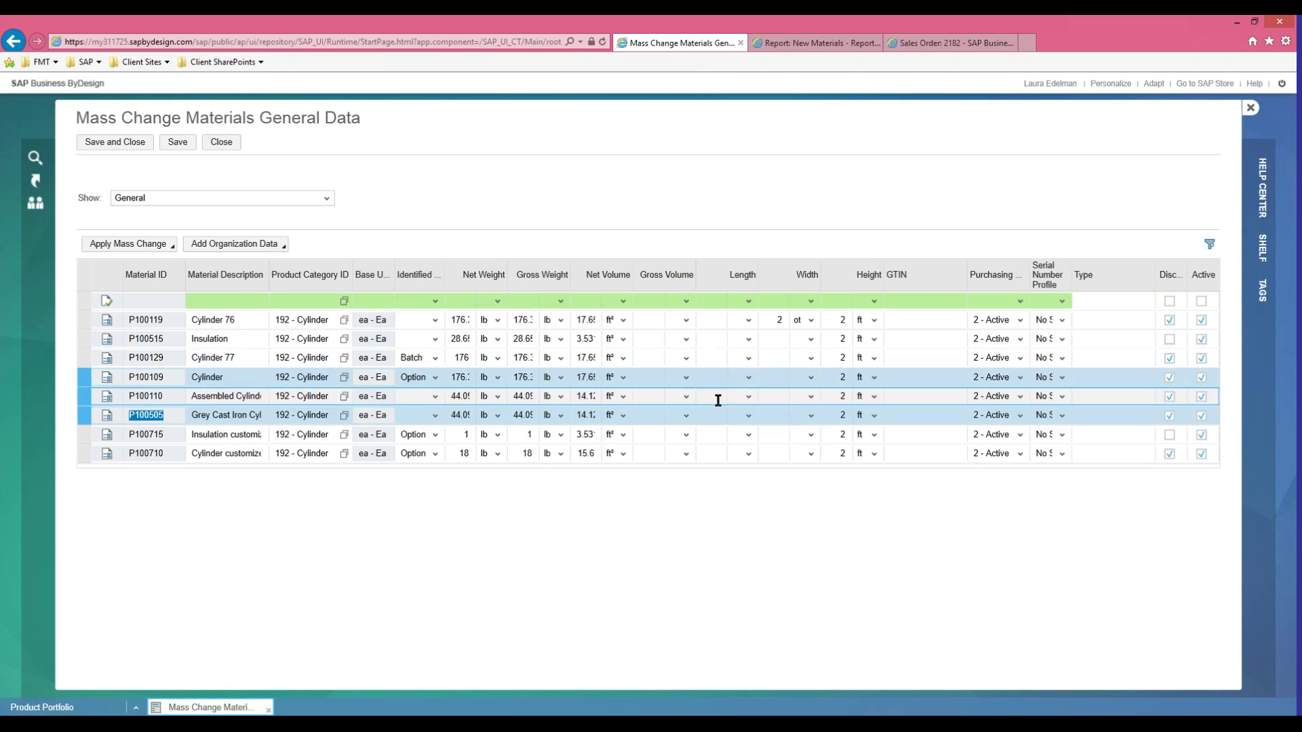
{"action": "left_click", "coordinate": [721, 301]}
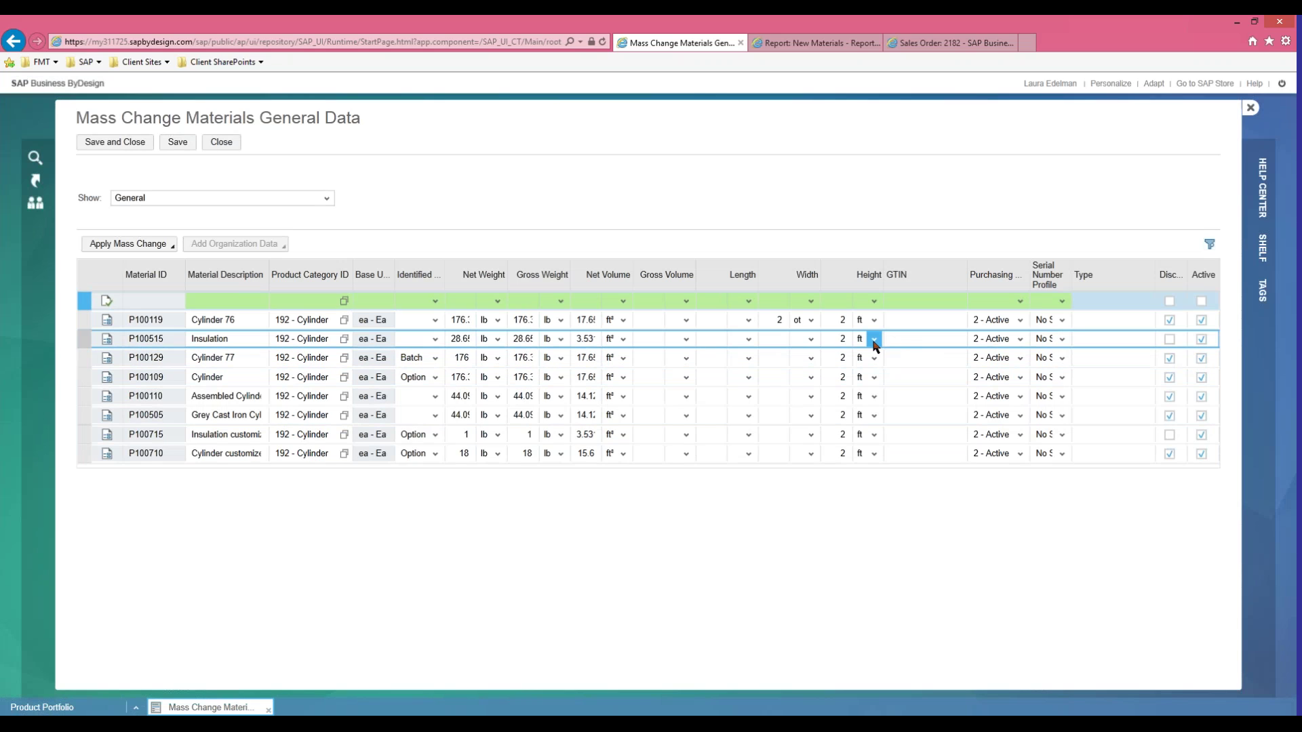
- Check the base unit of measure fields of several materials in the mass change table for editability
{"action": "left_click", "coordinate": [372, 339]}
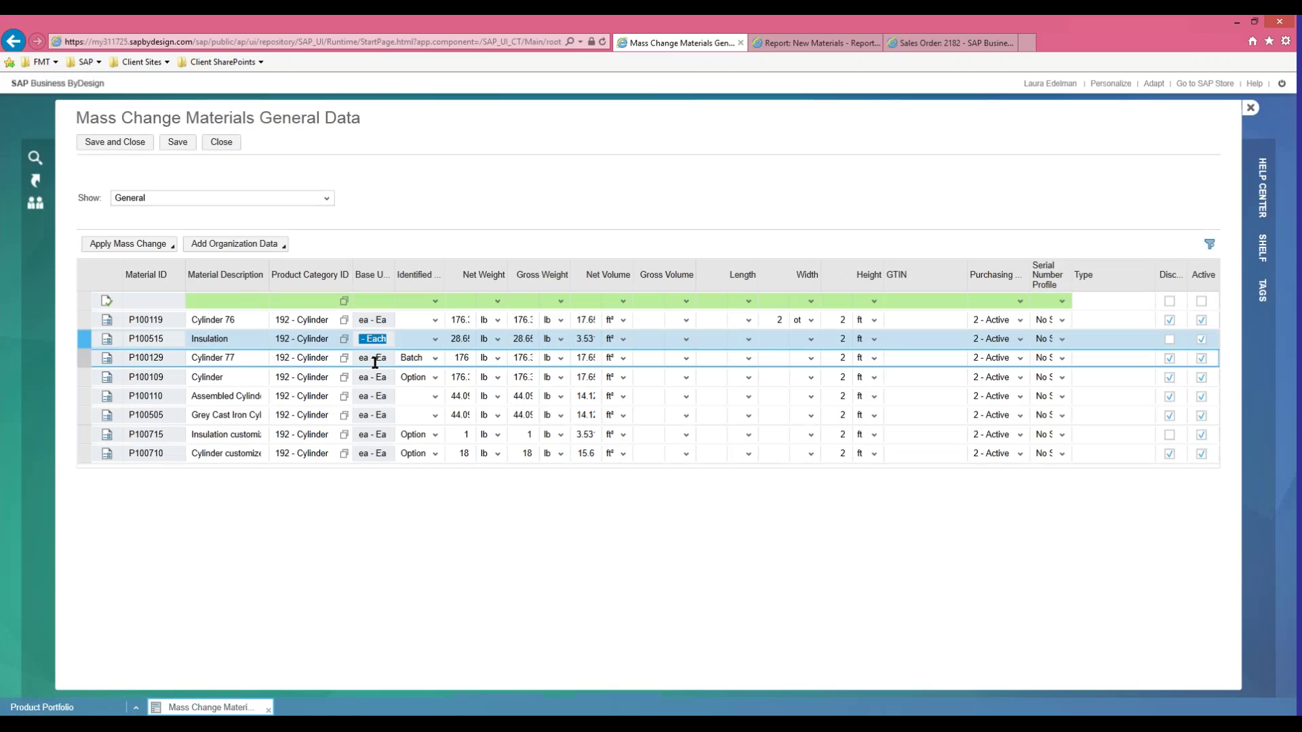
{"action": "left_click", "coordinate": [379, 396]}
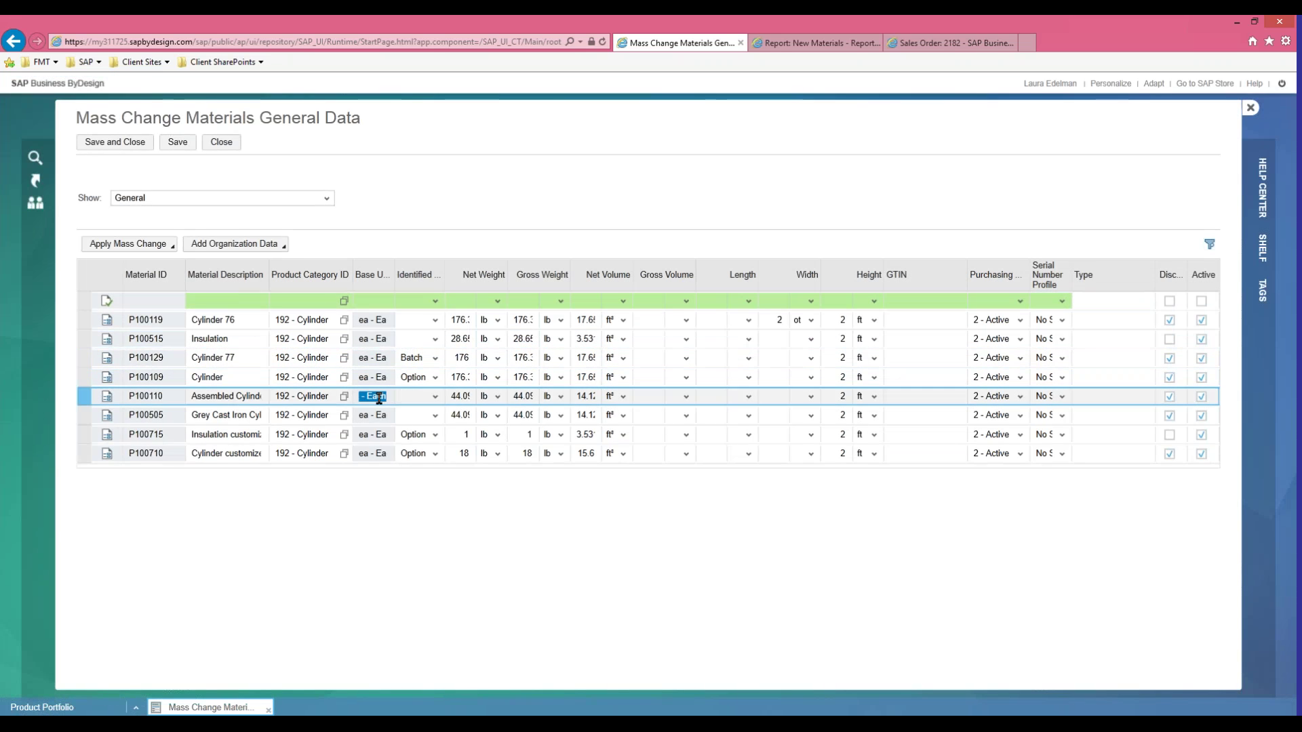
{"action": "left_click", "coordinate": [373, 320]}
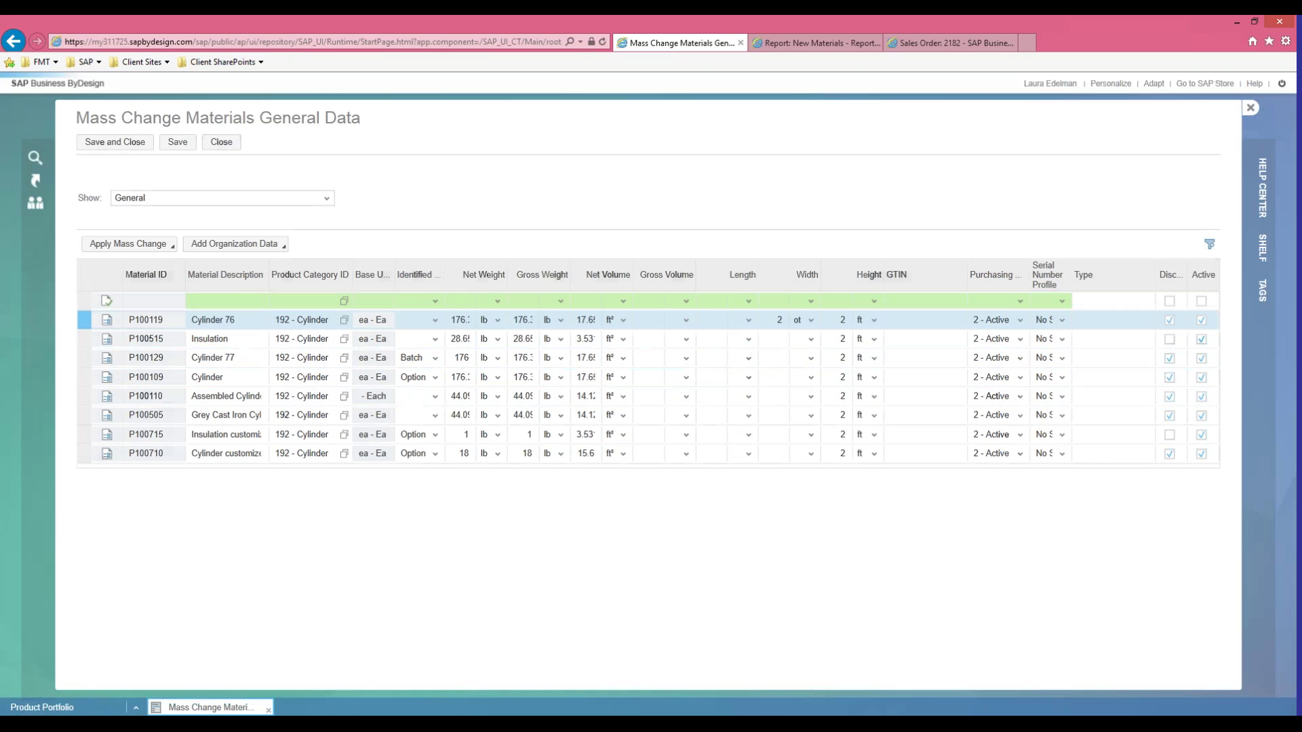
{"action": "left_click", "coordinate": [372, 377]}
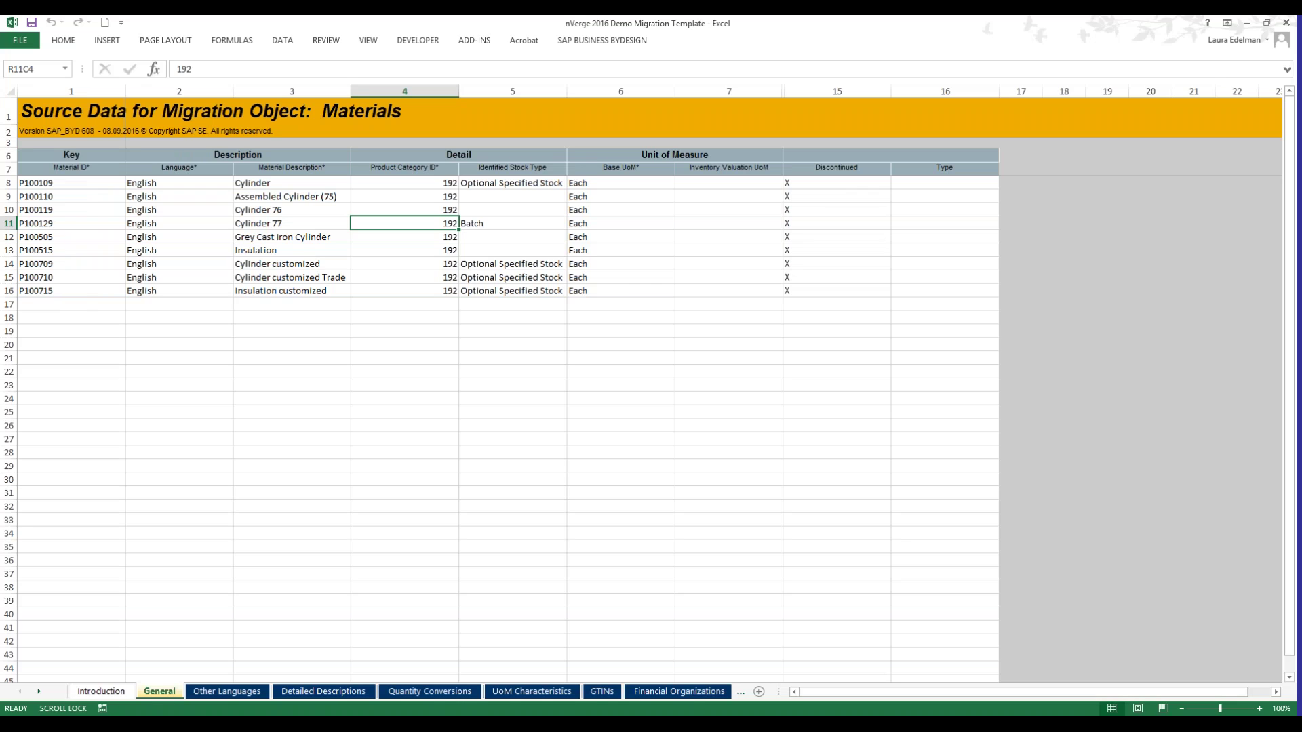
- View the materials source data on the General sheet of the migration template in Excel
{"action": "left_click", "coordinate": [937, 540]}
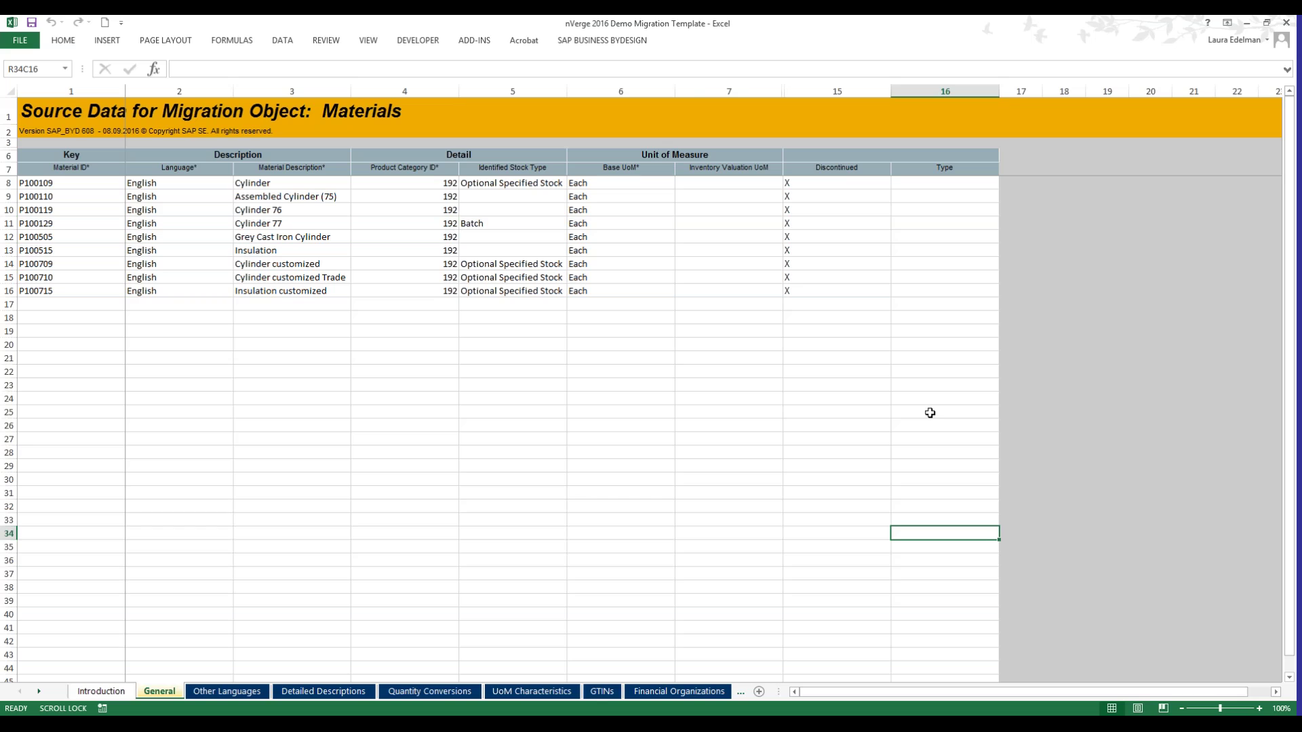
{"action": "left_click", "coordinate": [1299, 441]}
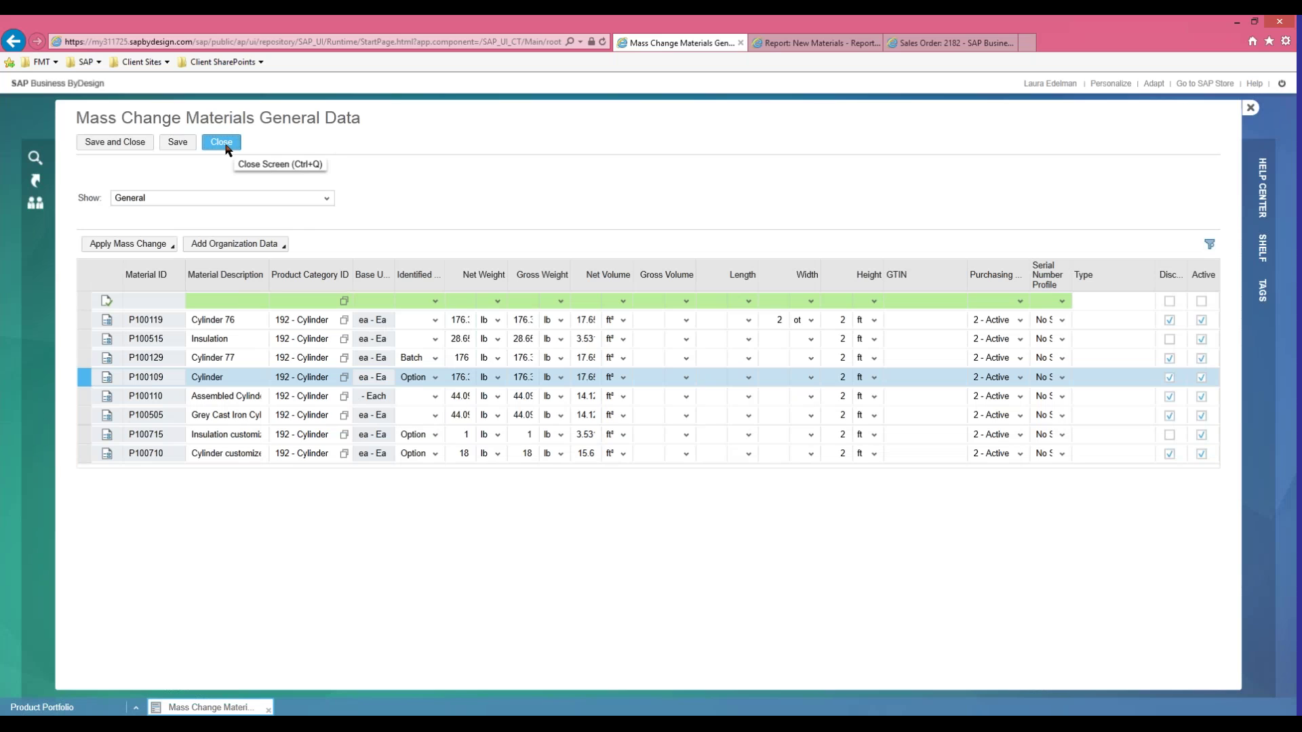
- Close the Mass Change Materials General Data screen without saving the changes
{"action": "left_click", "coordinate": [220, 142]}
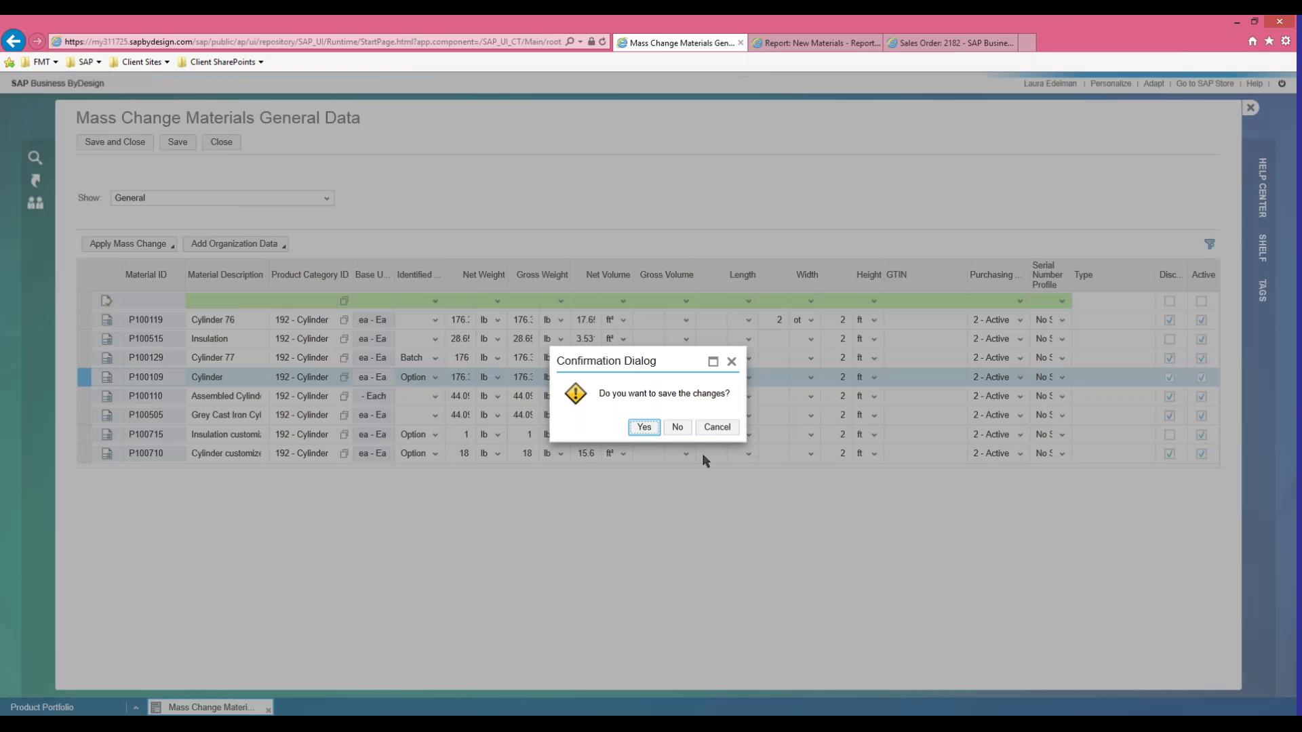
{"action": "left_click", "coordinate": [677, 429]}
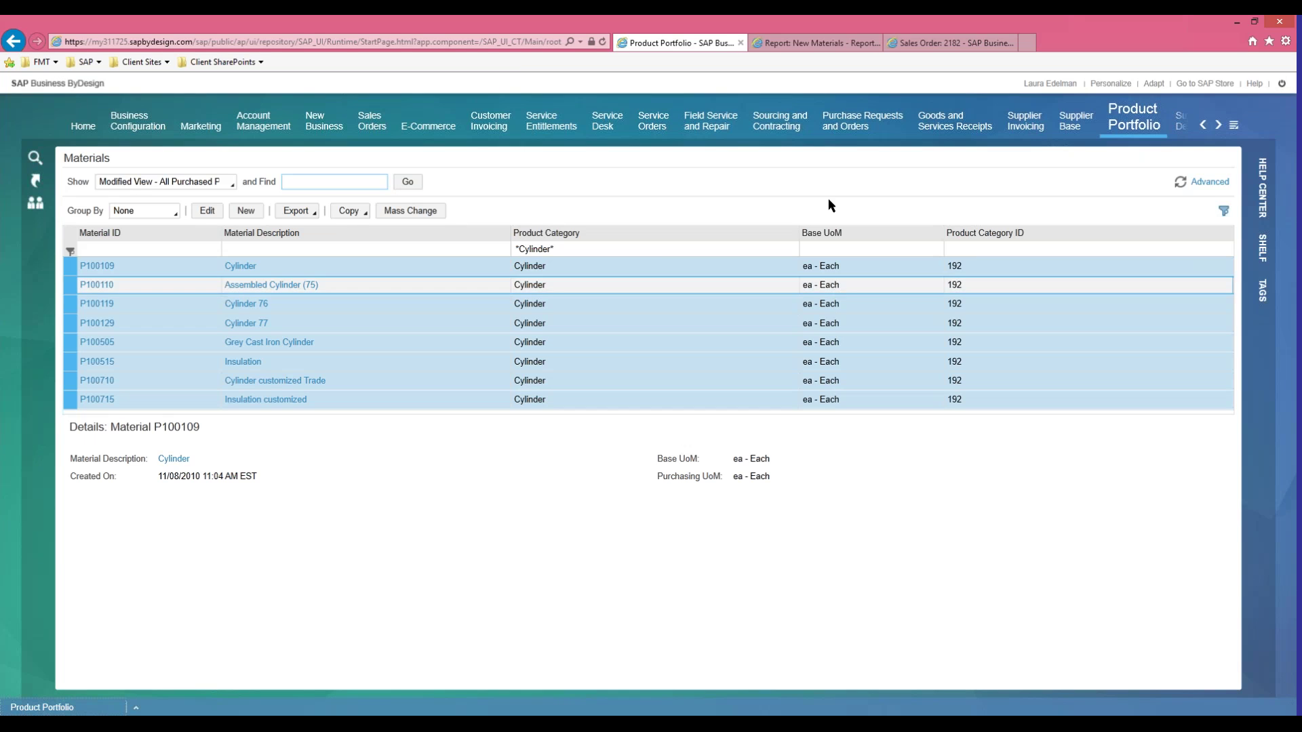
- Switch to the open Demo_Order sales order and go to the Discontinued column of its items table
{"action": "left_click", "coordinate": [923, 46]}
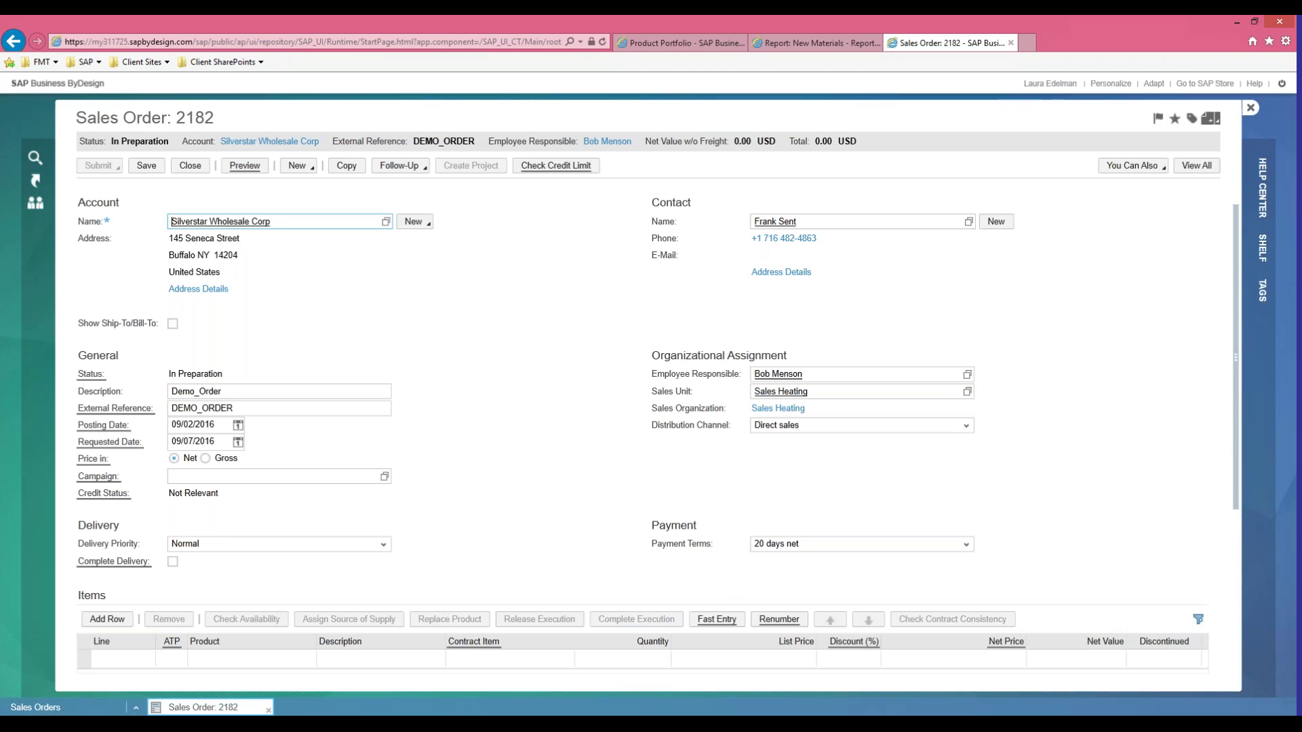
{"action": "left_click", "coordinate": [1299, 442]}
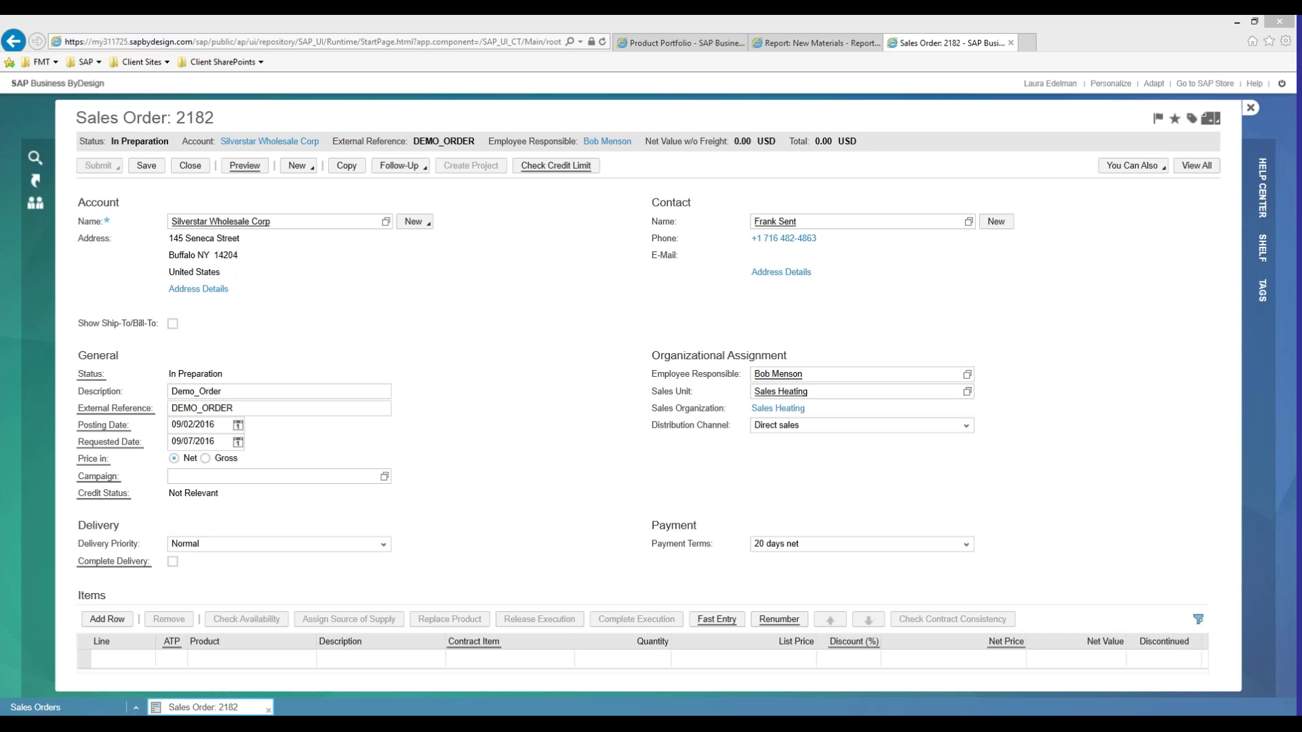
{"action": "left_click", "coordinate": [1129, 400]}
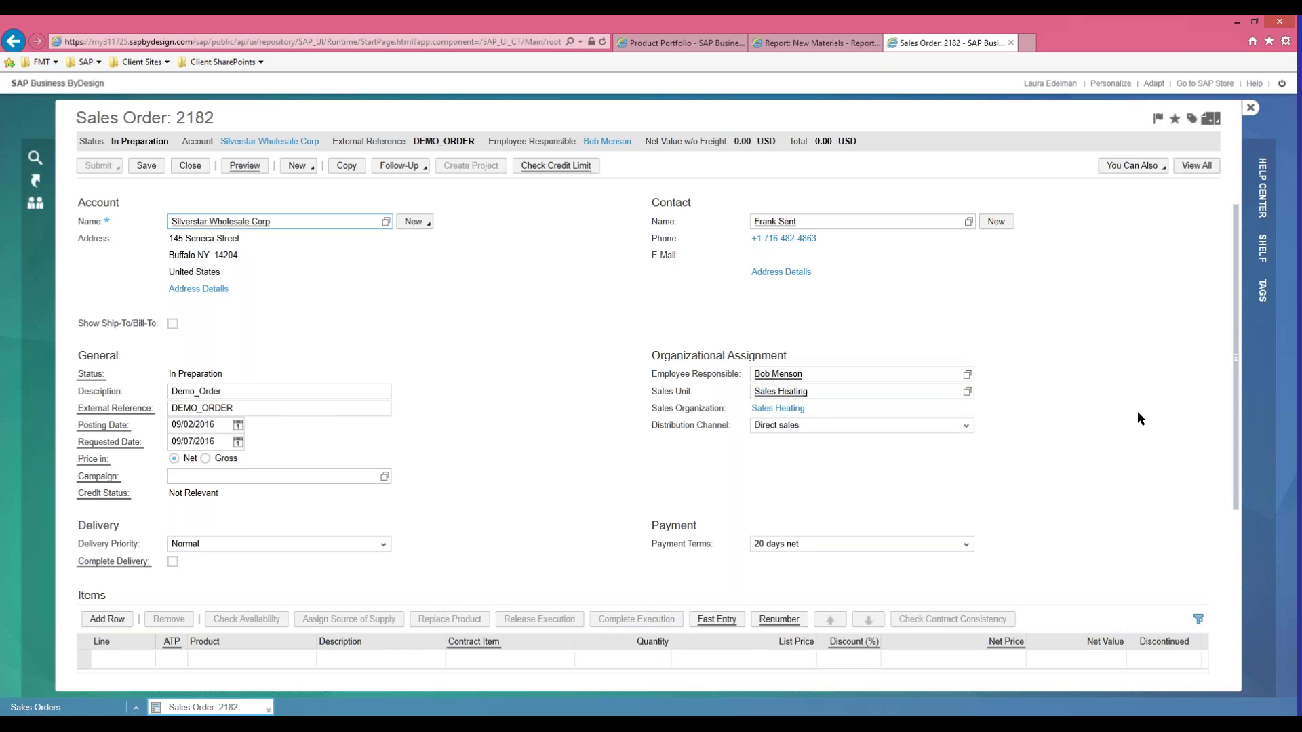
{"action": "left_click", "coordinate": [1169, 655]}
{"action": "scroll", "coordinate": [1139, 530], "scroll_direction": "down", "scroll_amount": 1}
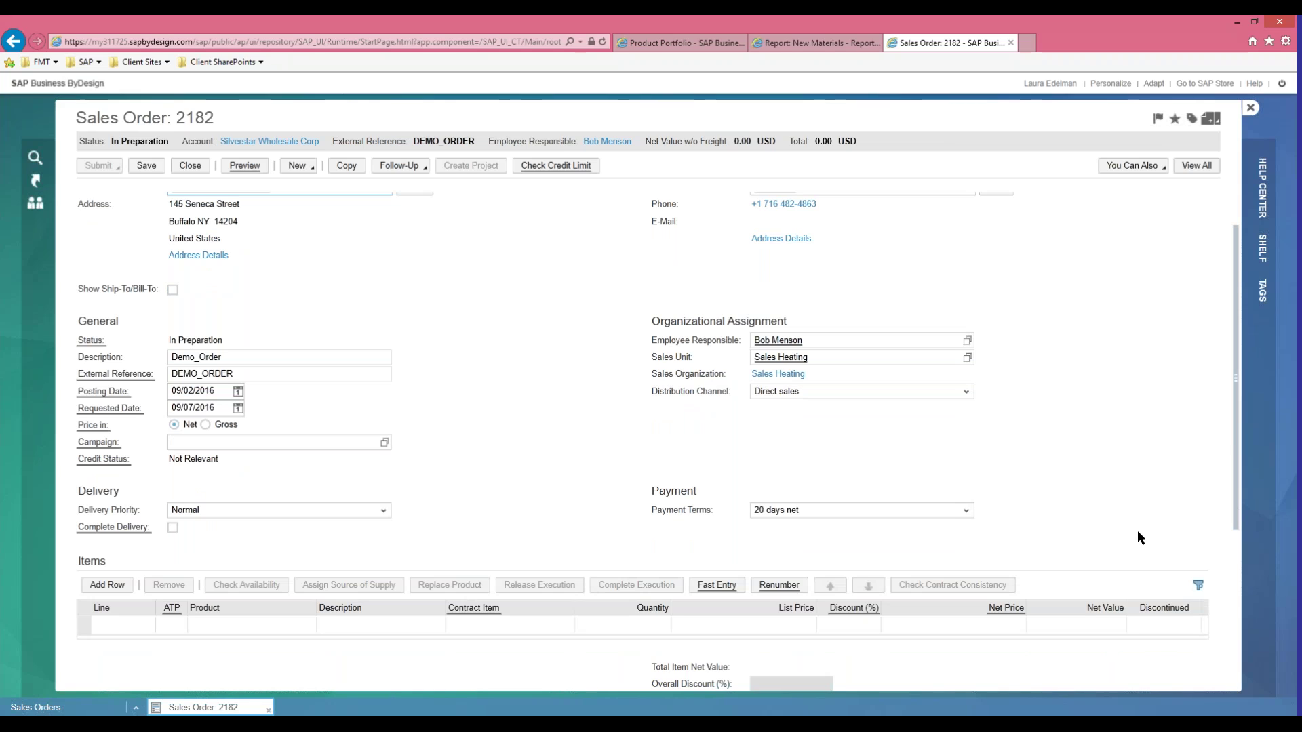
- Add an item for product P100709 to the sales order
{"action": "left_click", "coordinate": [115, 590]}
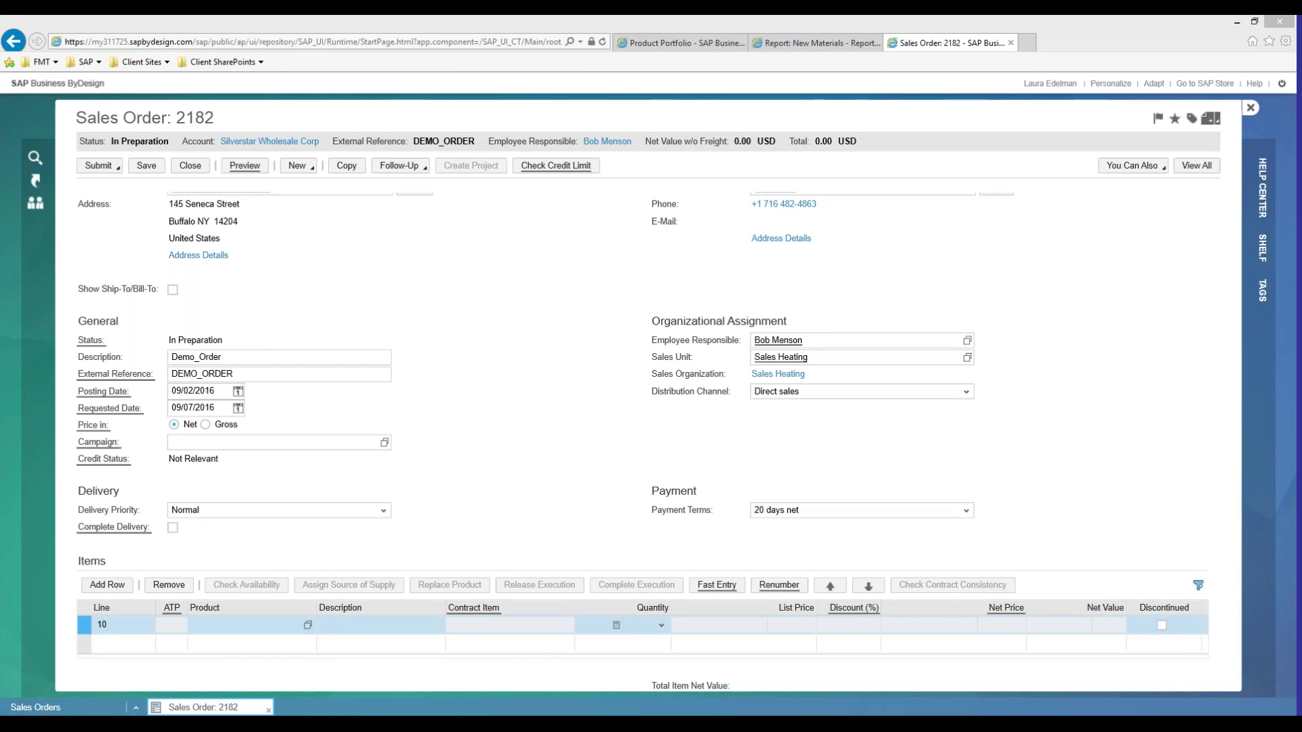
{"action": "left_click", "coordinate": [209, 625]}
{"action": "type", "text": "P100709"}
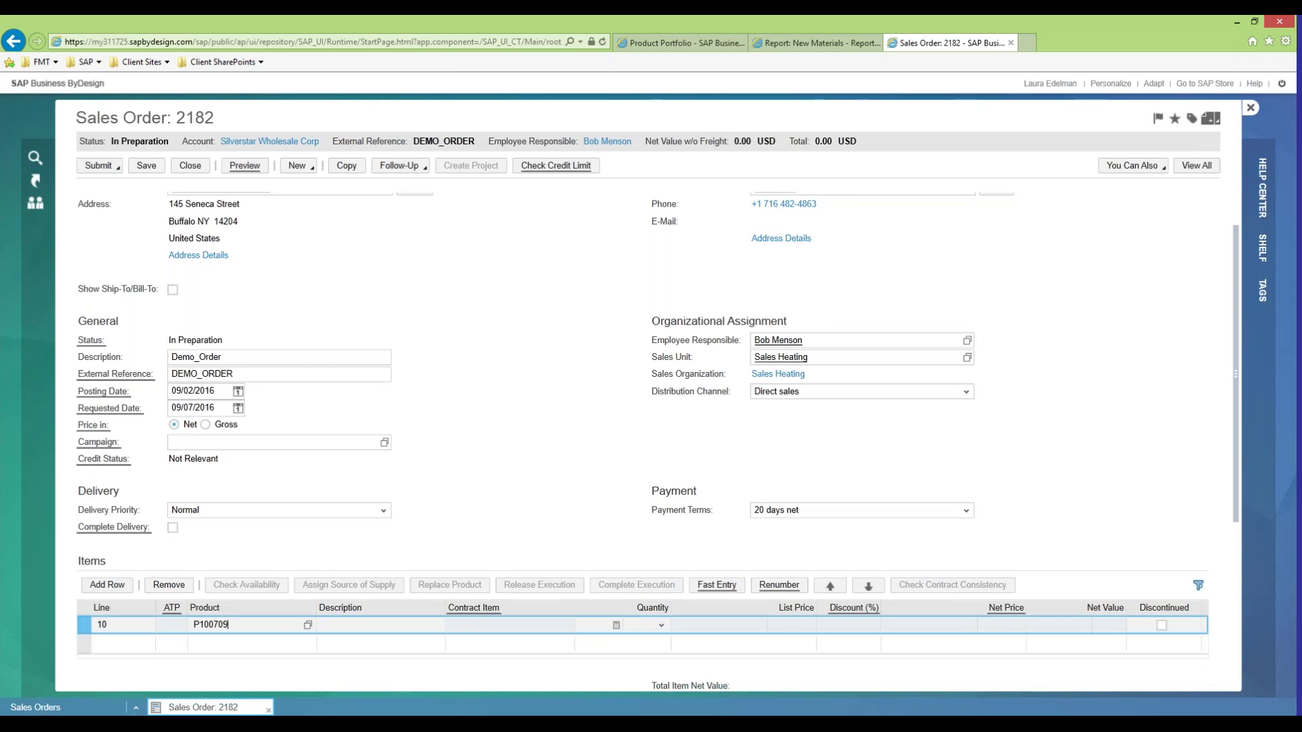
{"action": "left_click", "coordinate": [214, 637]}
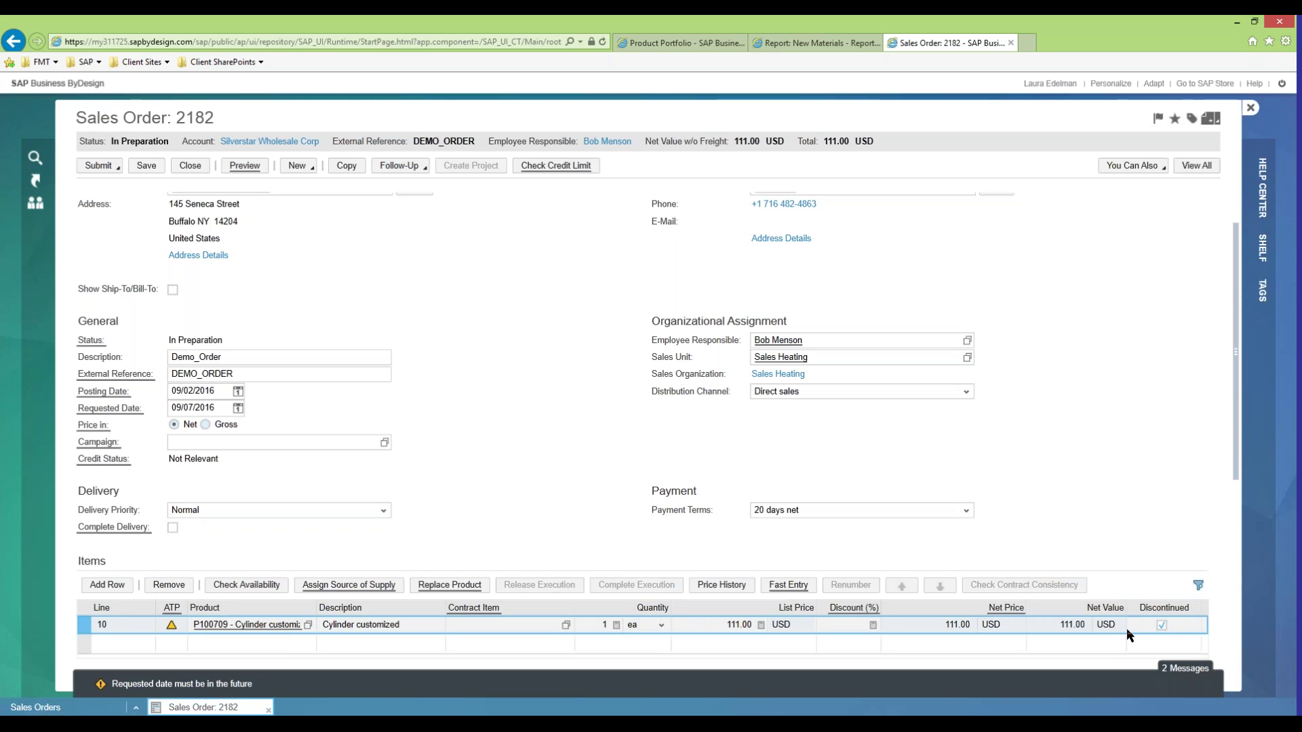
- Add a second sales order item for product P100205 and check its Discontinued indicator
{"action": "left_click", "coordinate": [126, 587]}
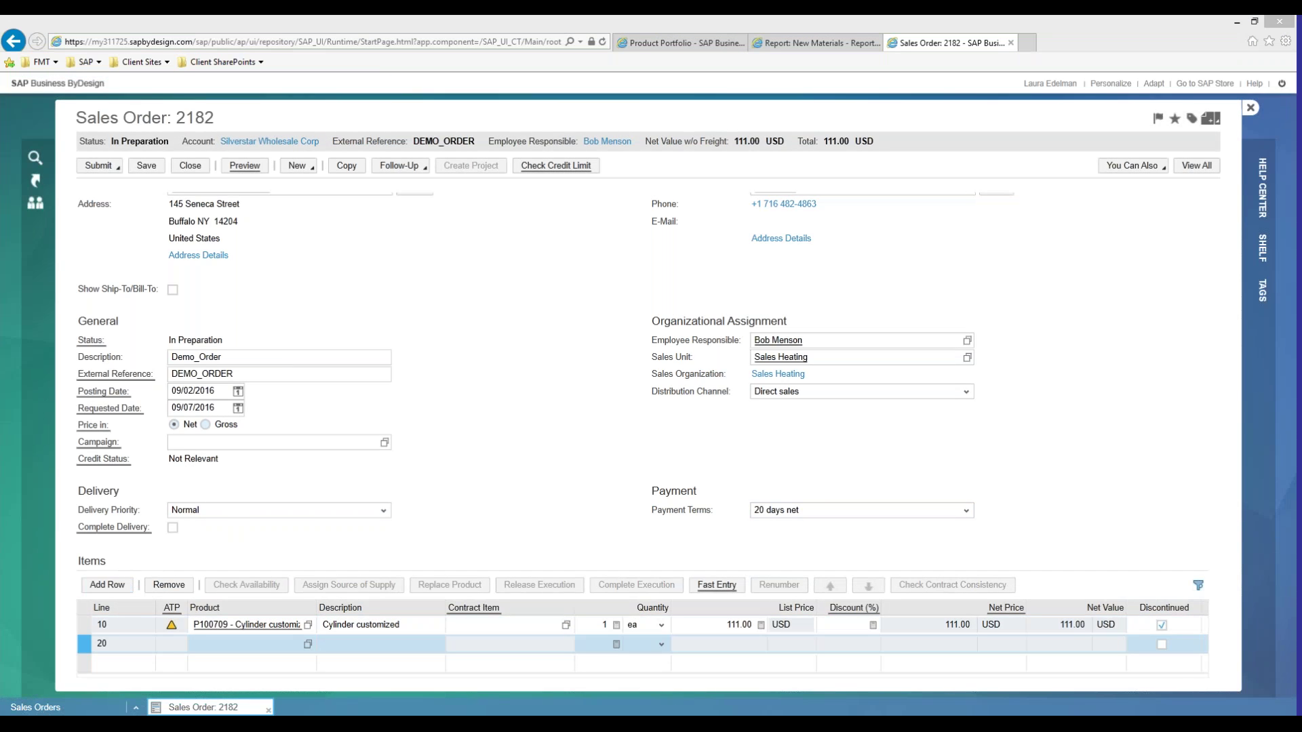
{"action": "left_click", "coordinate": [244, 643]}
{"action": "type", "text": "P100205"}
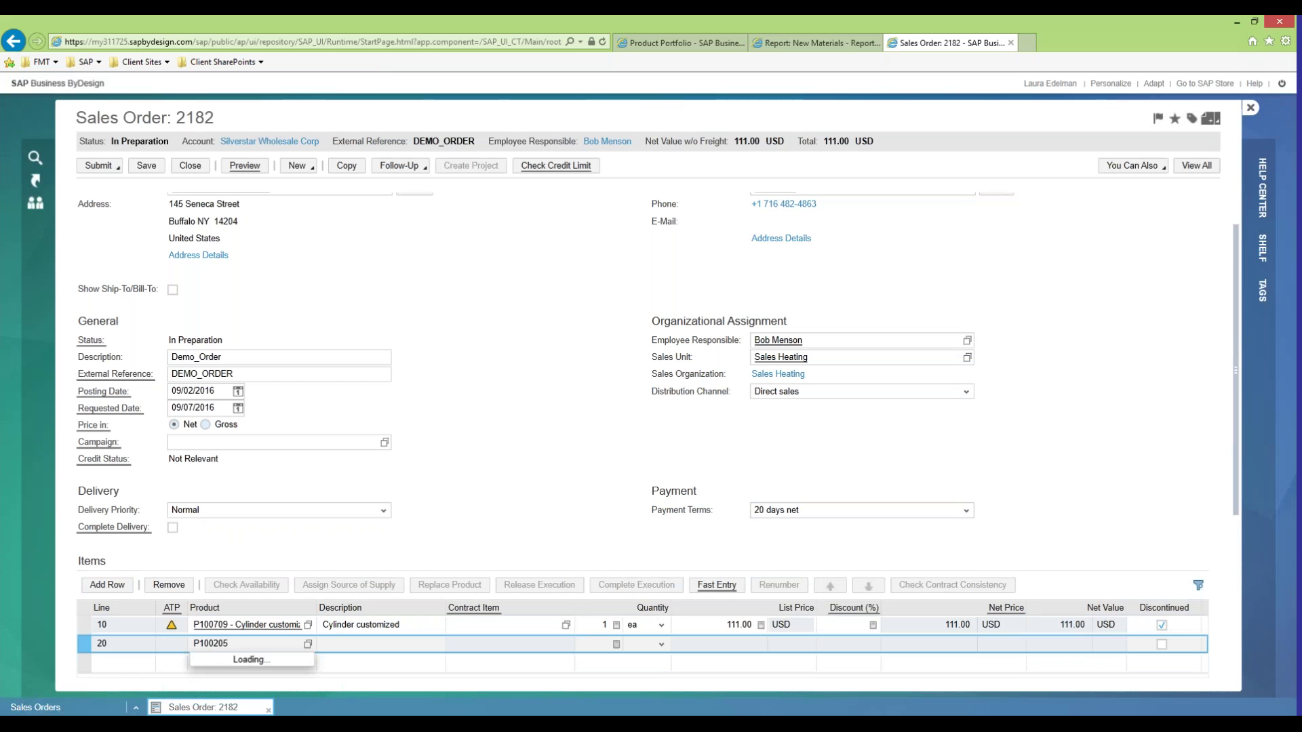
{"action": "left_click", "coordinate": [246, 657]}
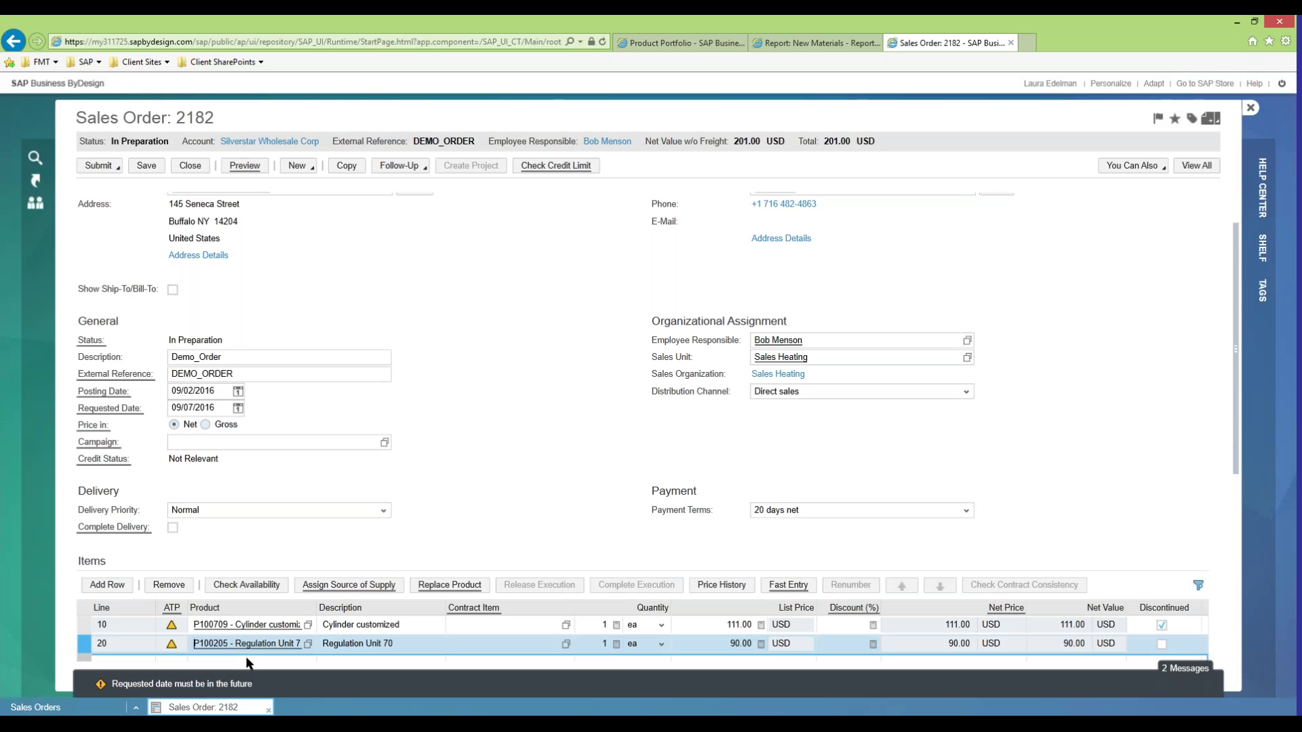
{"action": "left_click", "coordinate": [1126, 647]}
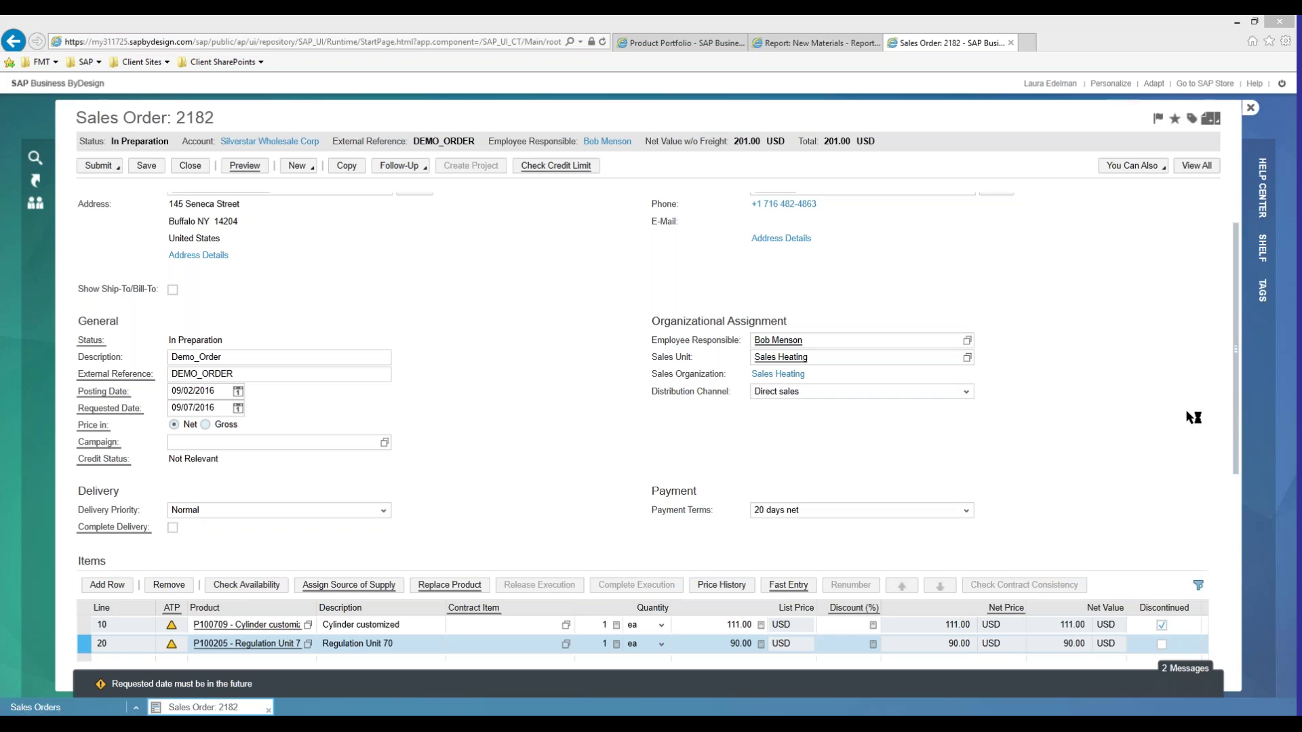
- Enter adaptation mode, discarding the unsaved order data, and start editing the Sales Order Overview screen
{"action": "left_click", "coordinate": [1153, 83]}
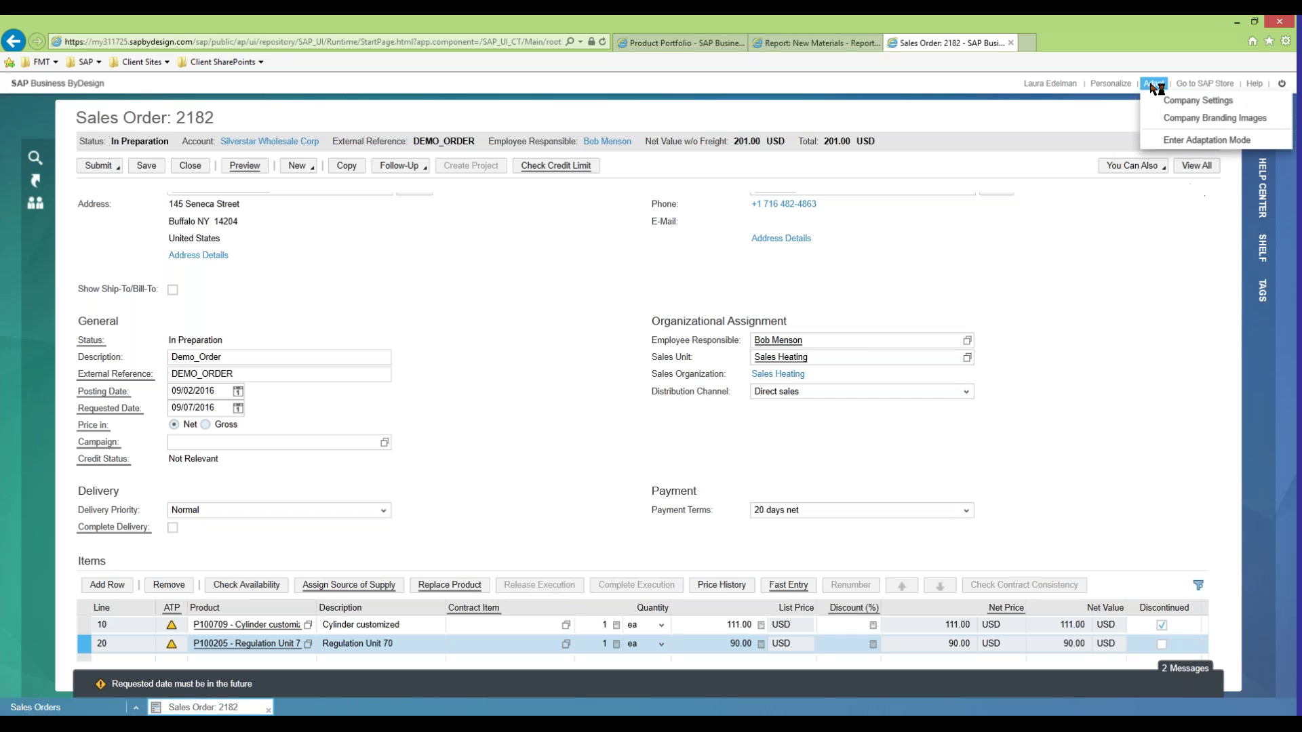
{"action": "left_click", "coordinate": [1186, 140]}
{"action": "left_click", "coordinate": [787, 436]}
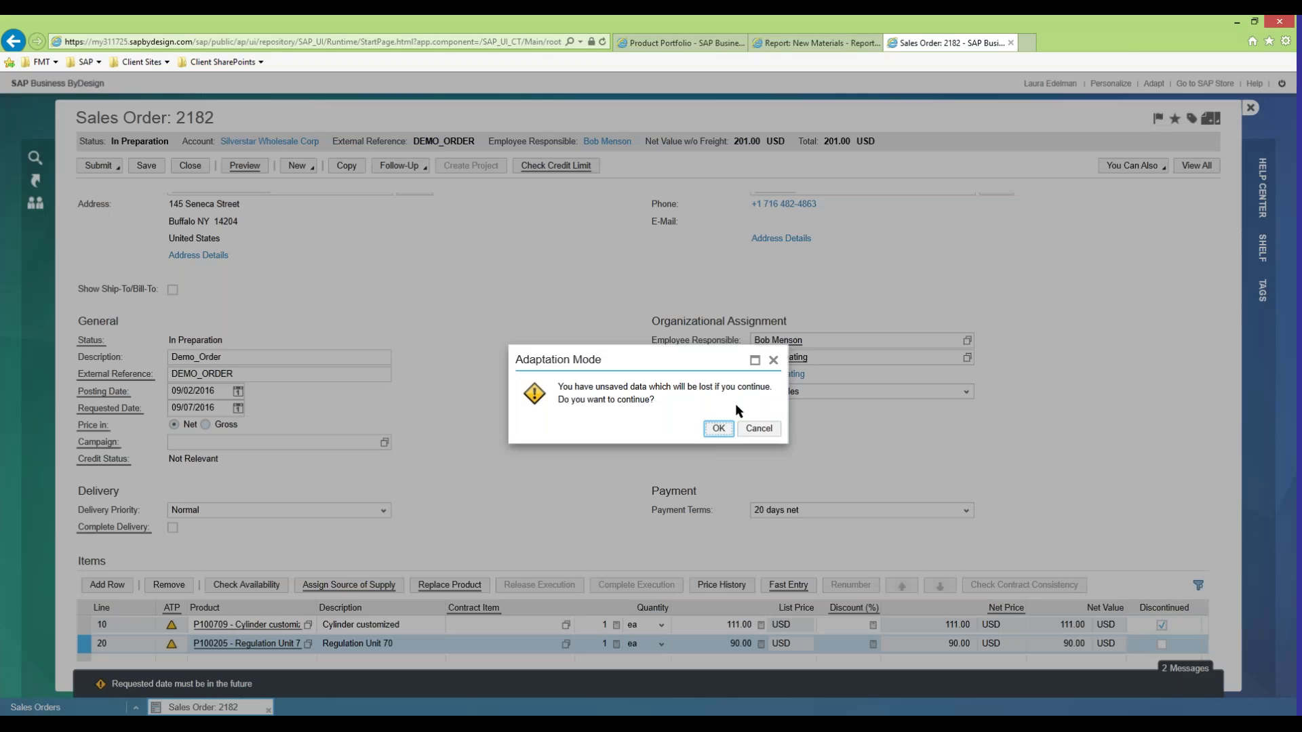
{"action": "left_click", "coordinate": [715, 428]}
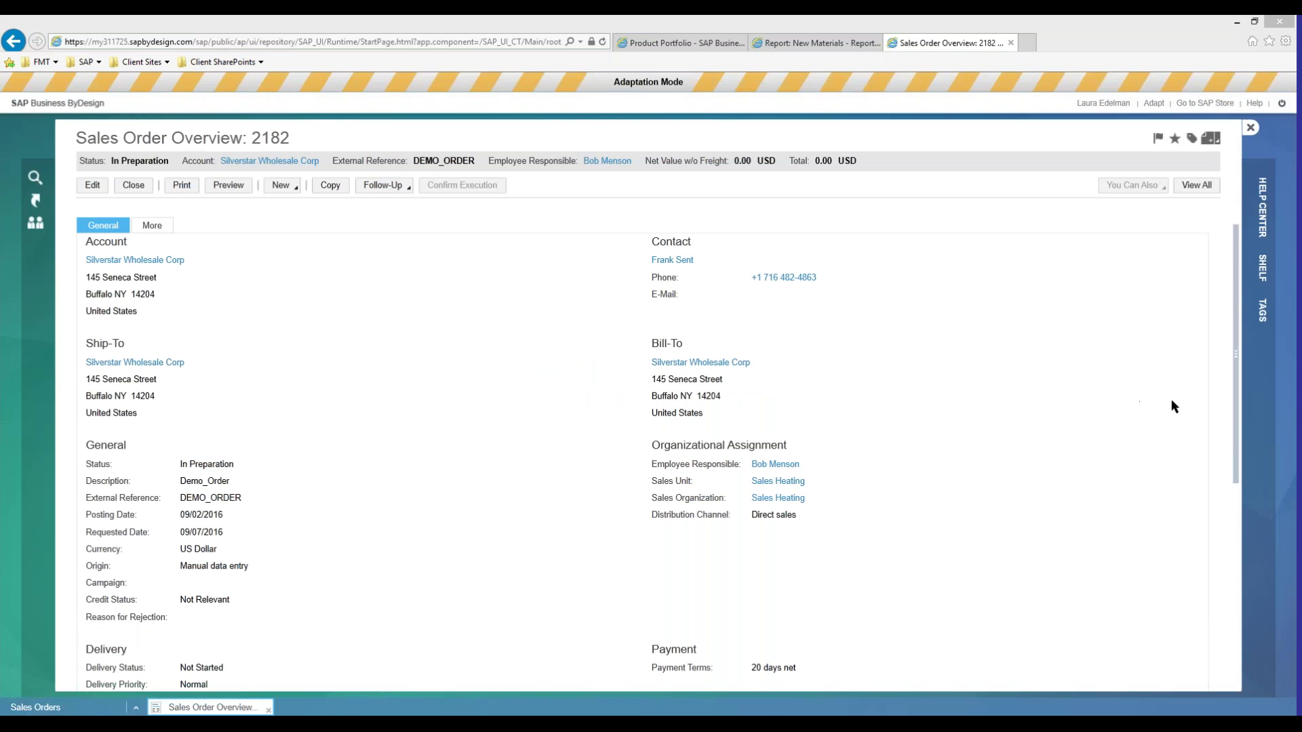
{"action": "left_click", "coordinate": [1153, 104]}
{"action": "left_click", "coordinate": [1185, 156]}
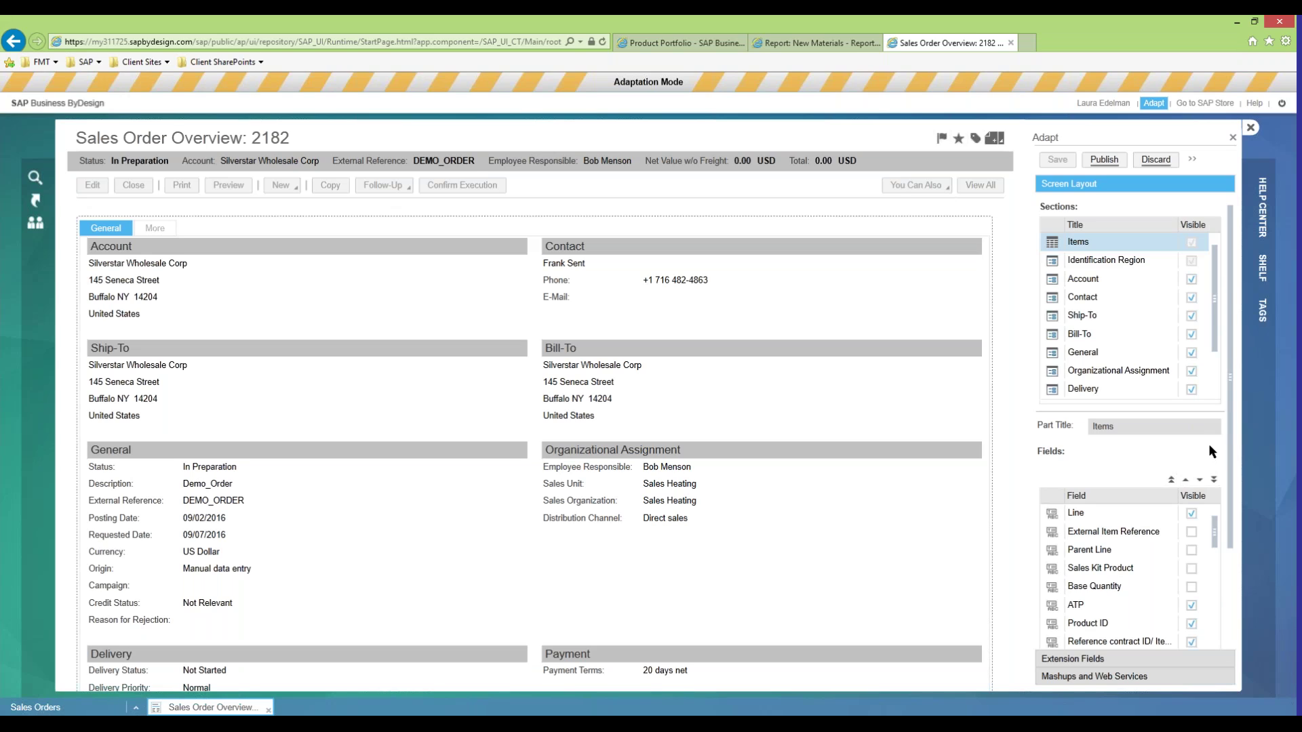
- Hide the Currency field in the General section of the order overview and make it visible again
{"action": "left_click", "coordinate": [422, 450]}
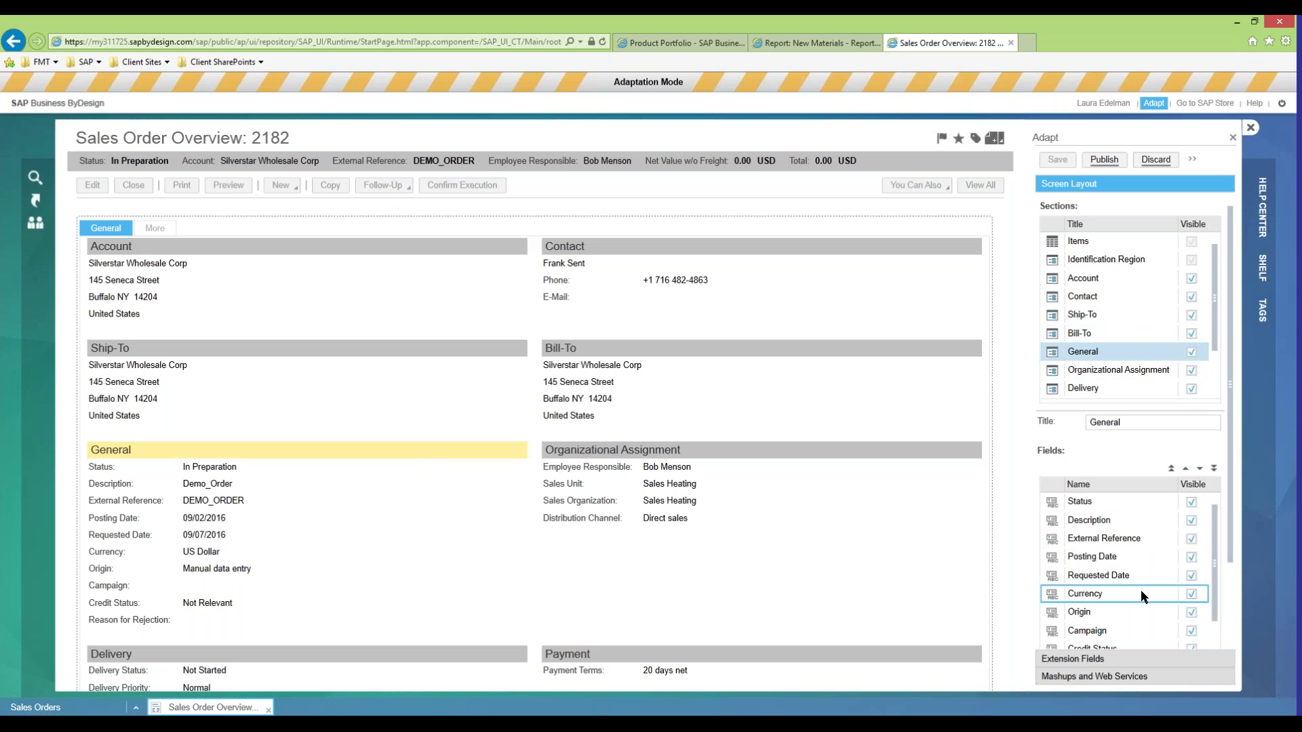
{"action": "left_click", "coordinate": [1191, 594]}
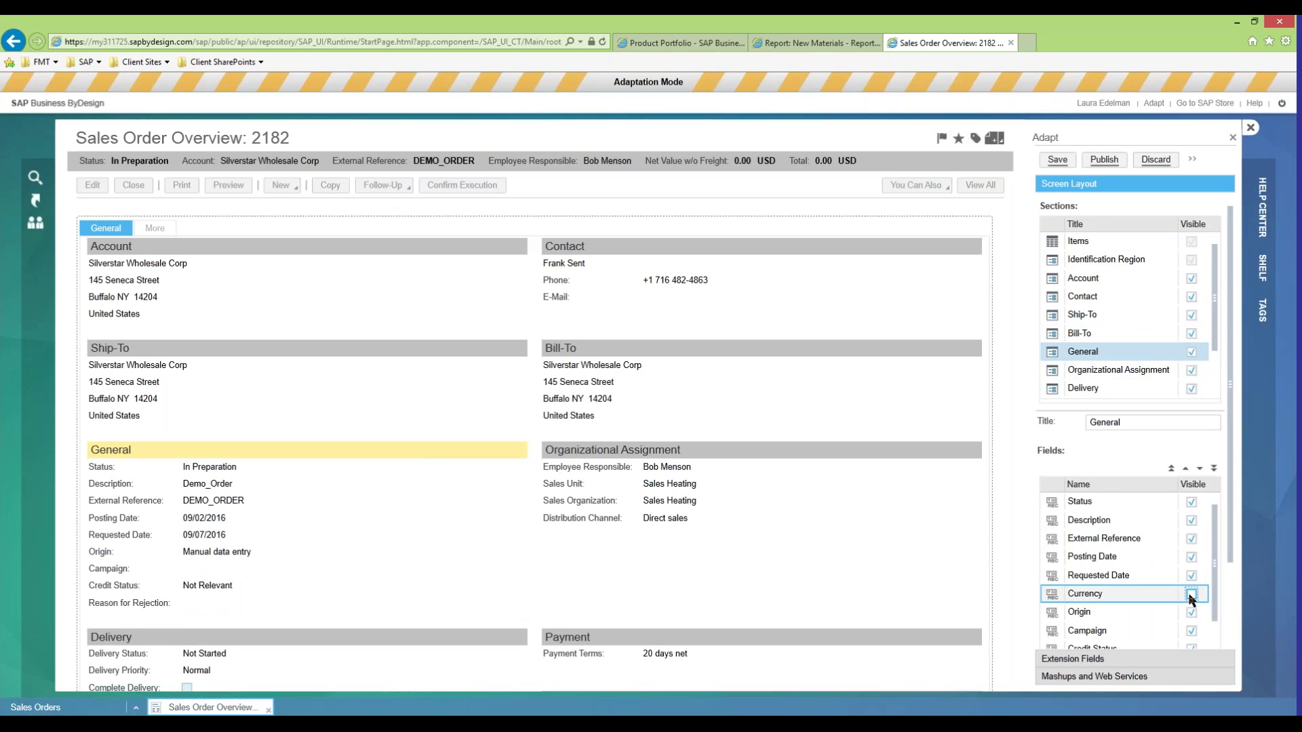
{"action": "left_click", "coordinate": [1191, 595]}
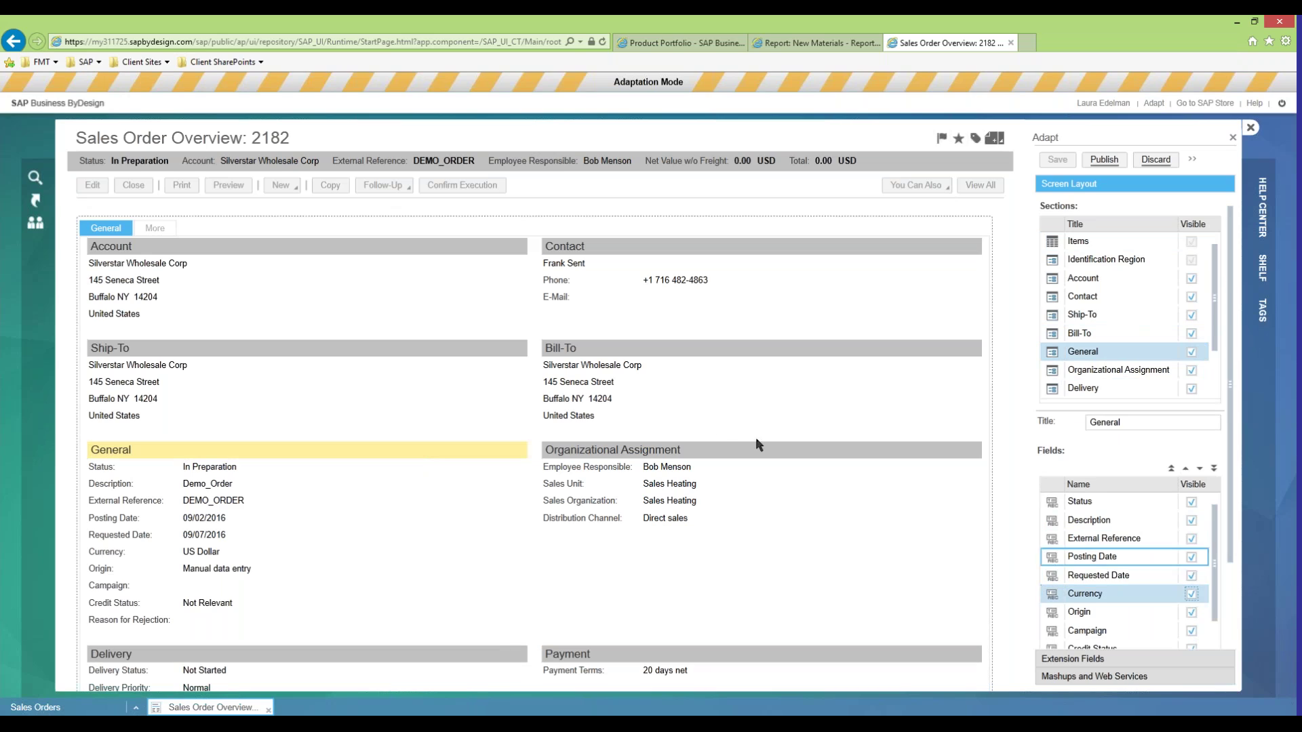
- Inspect the properties of the Employee Responsible field in the Organizational Assignment section, and finish editing the screen layout
{"action": "left_click", "coordinate": [726, 449]}
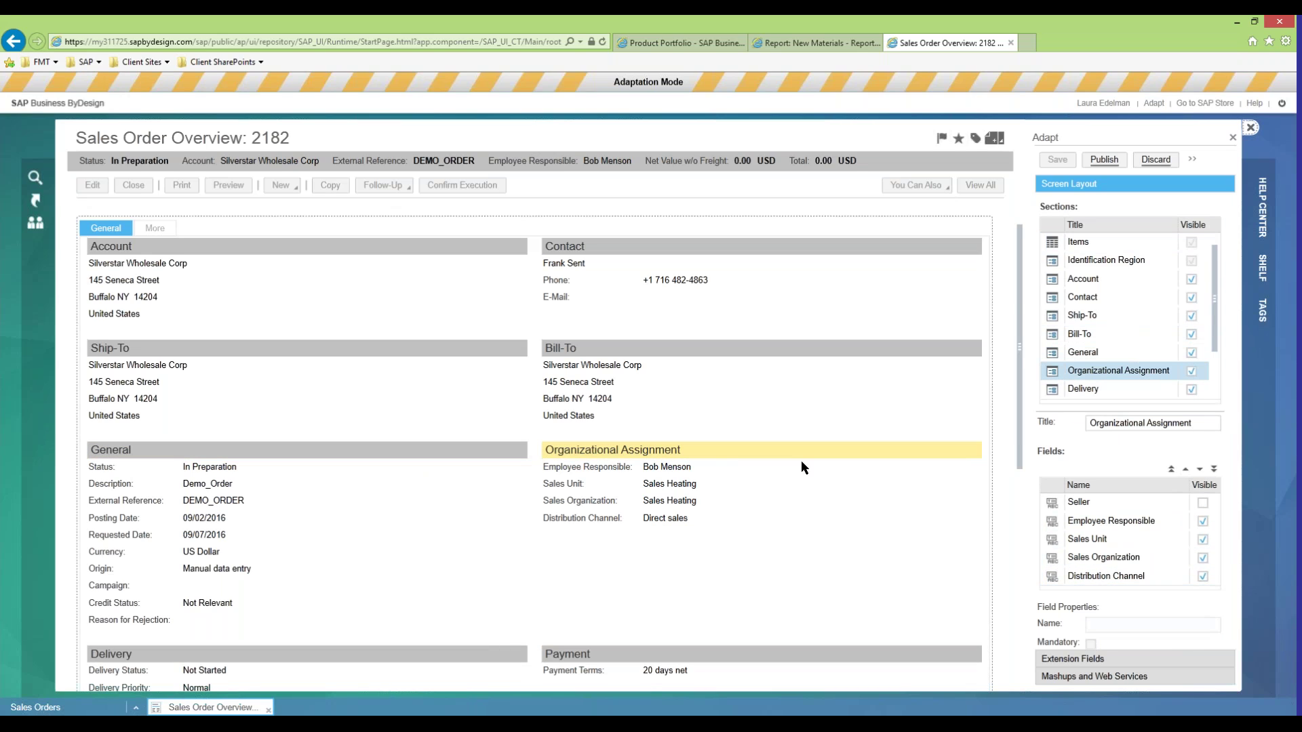
{"action": "left_click", "coordinate": [1141, 524]}
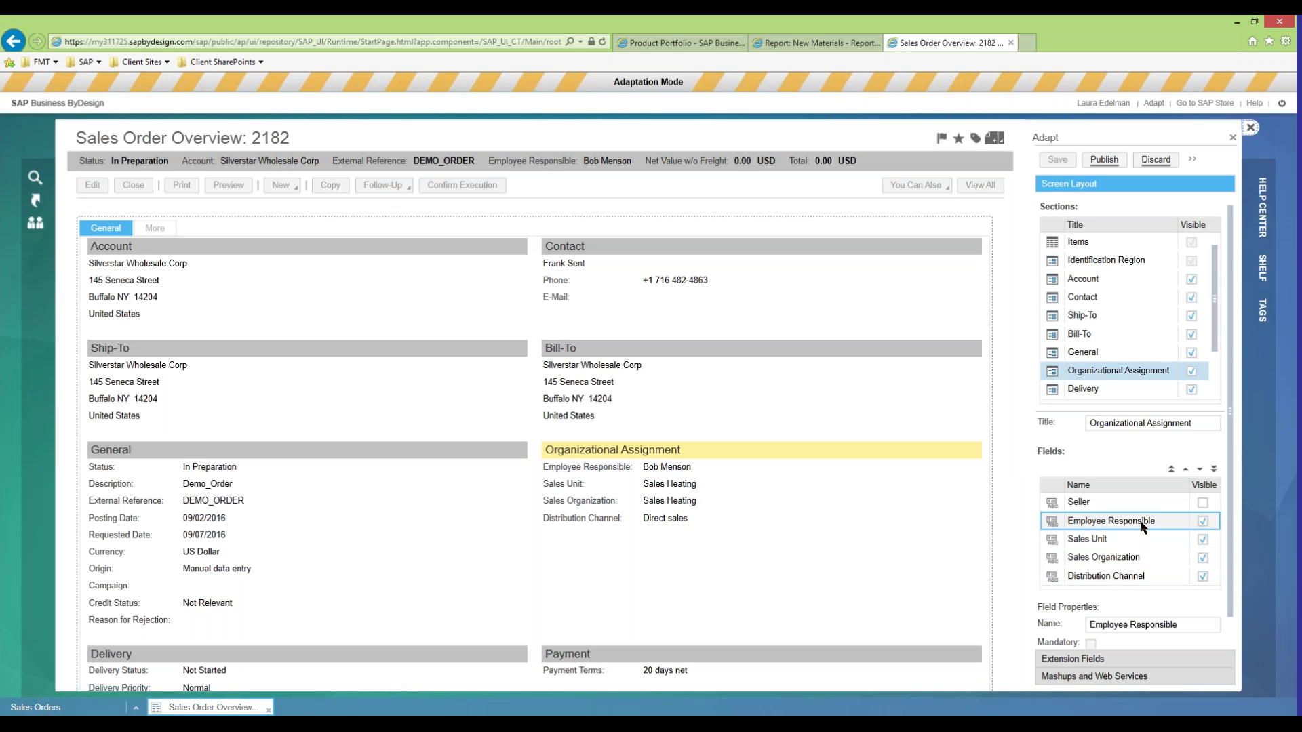
{"action": "scroll", "coordinate": [1144, 536], "scroll_direction": "down", "scroll_amount": 1}
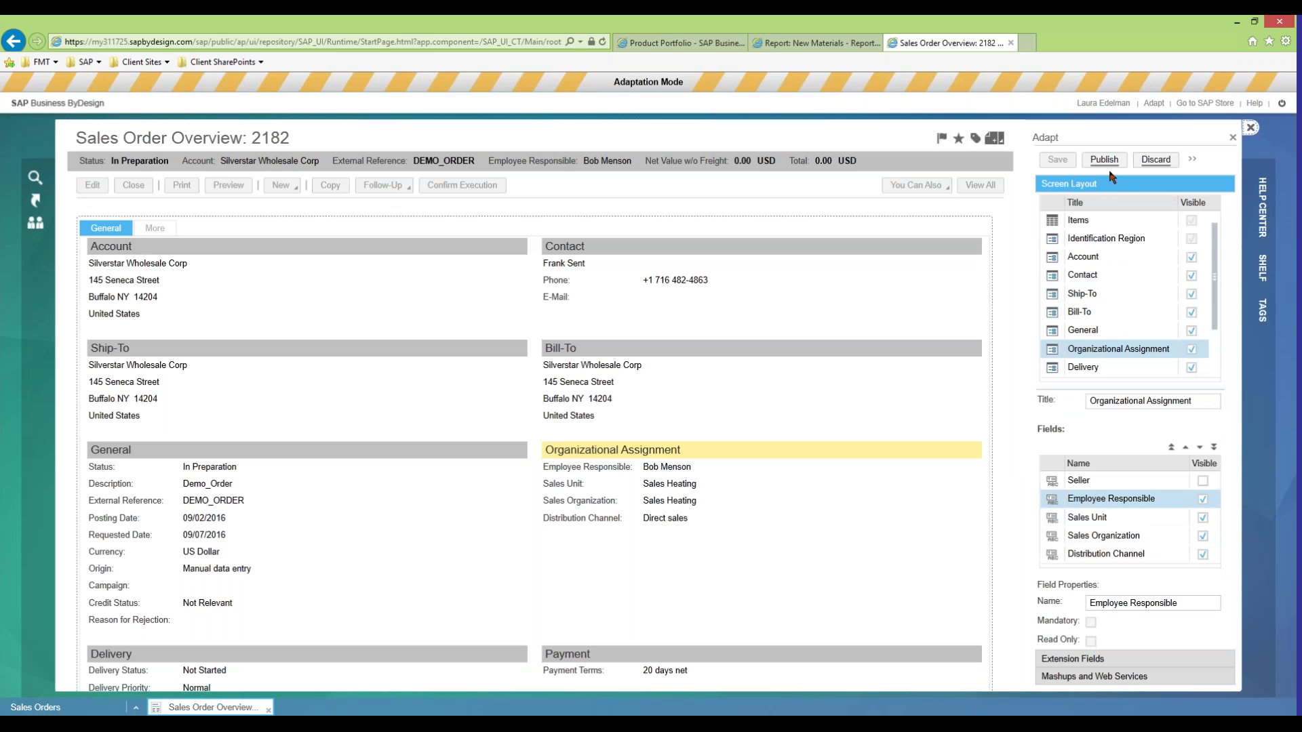
{"action": "scroll", "coordinate": [1119, 217], "scroll_direction": "up", "scroll_amount": 1}
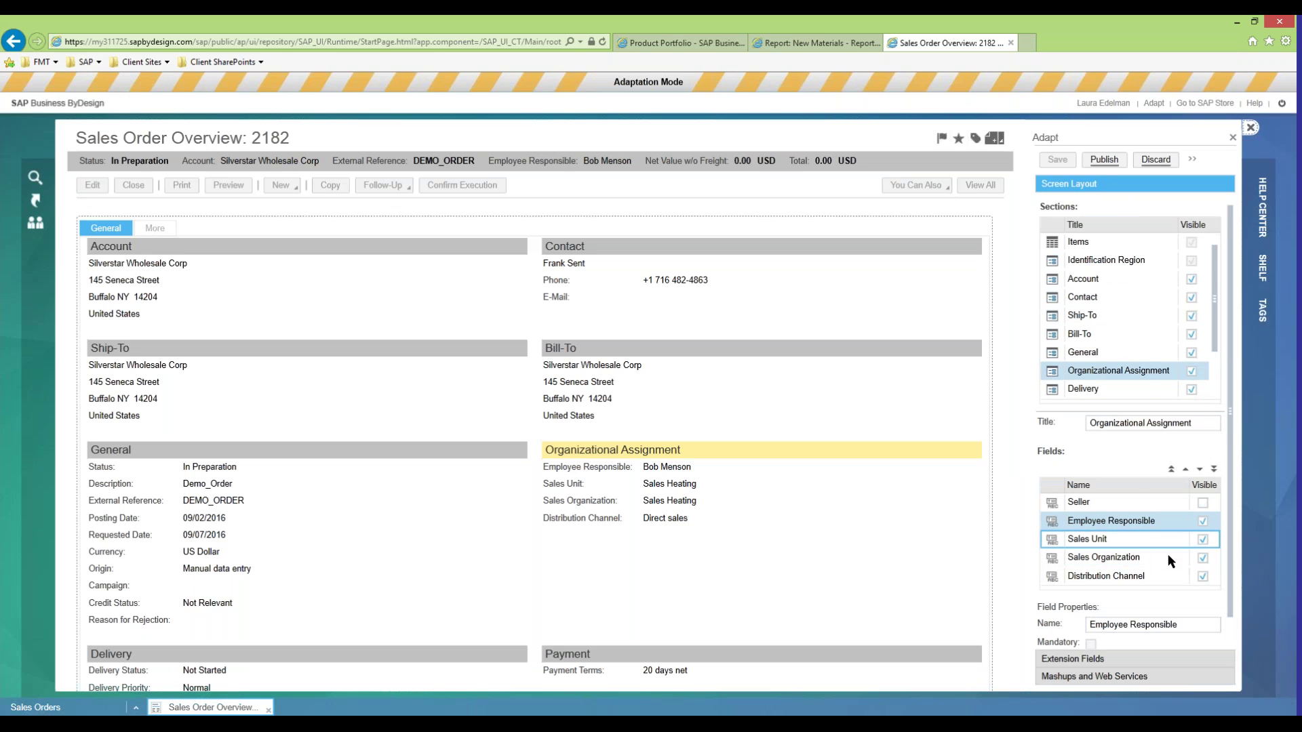
{"action": "scroll", "coordinate": [1152, 577], "scroll_direction": "down", "scroll_amount": 1}
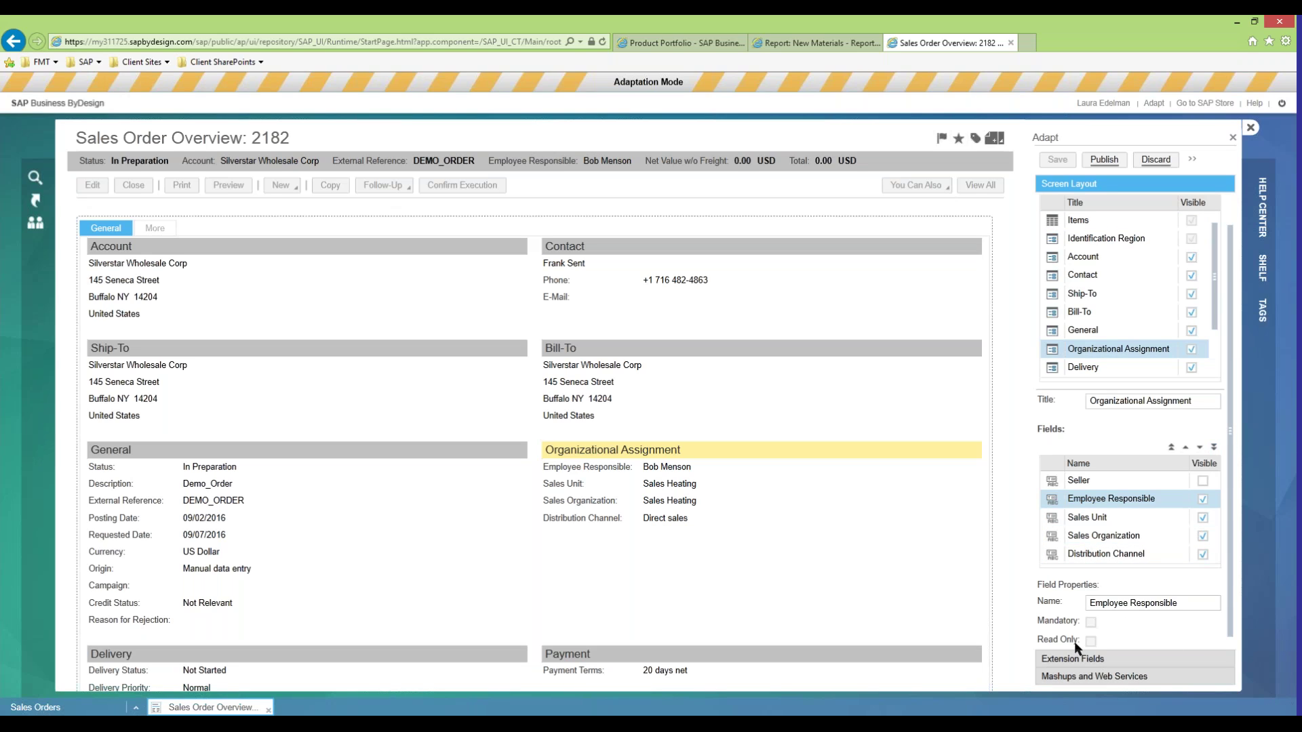
{"action": "left_click", "coordinate": [1231, 137]}
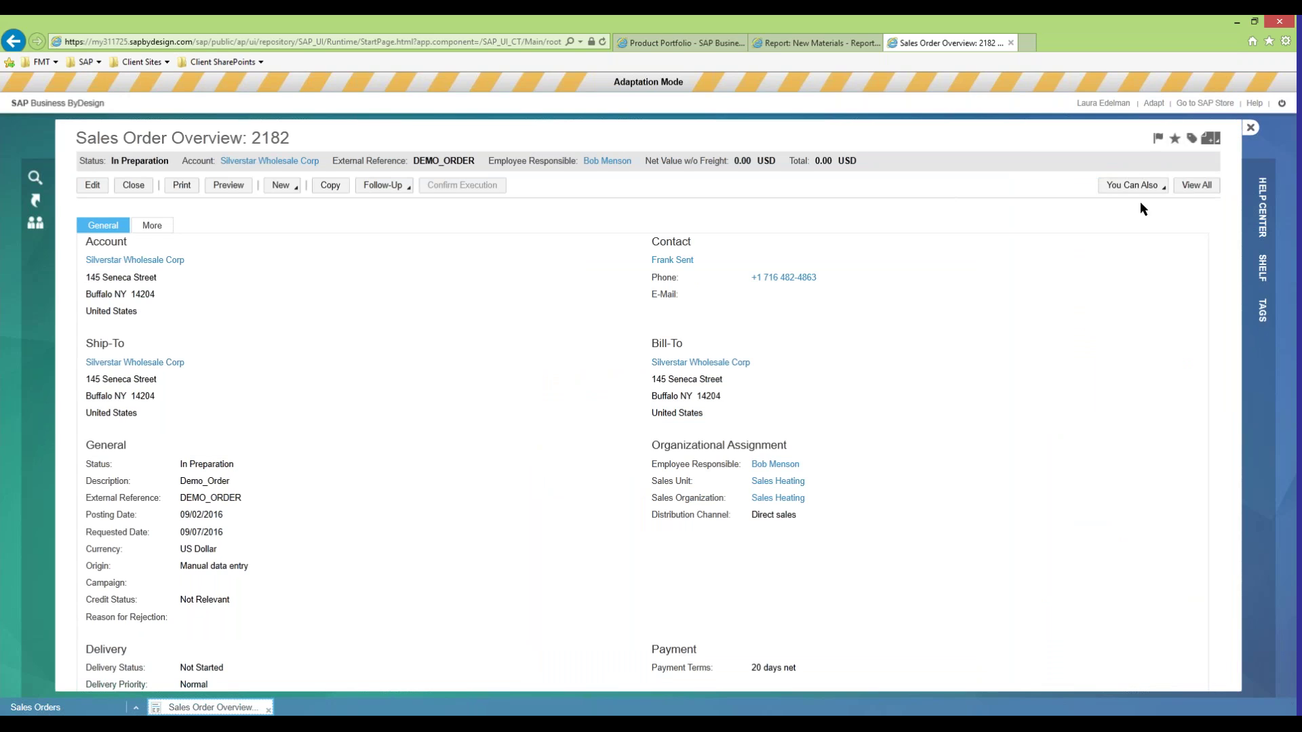
- Switch to the New Materials report and apply the saved Not Discontinued selection to the Demo View
{"action": "left_click", "coordinate": [826, 45]}
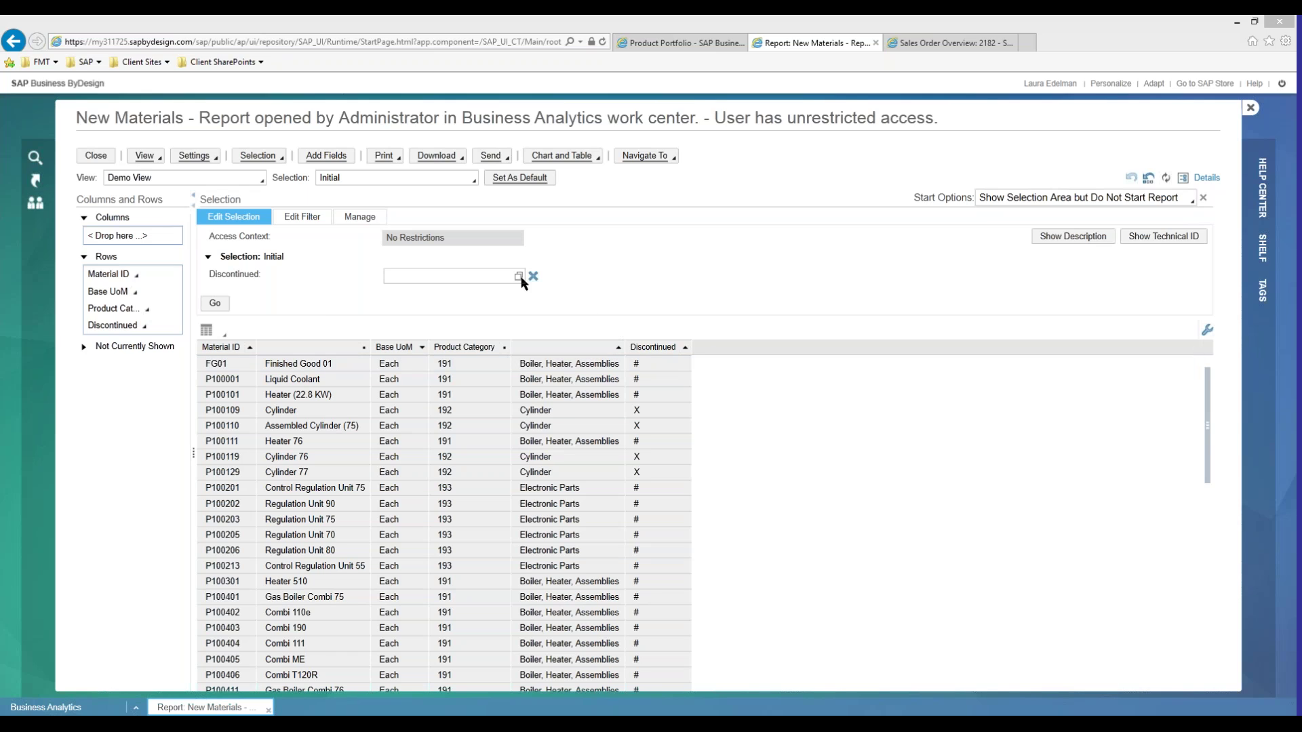
{"action": "left_click", "coordinate": [187, 178]}
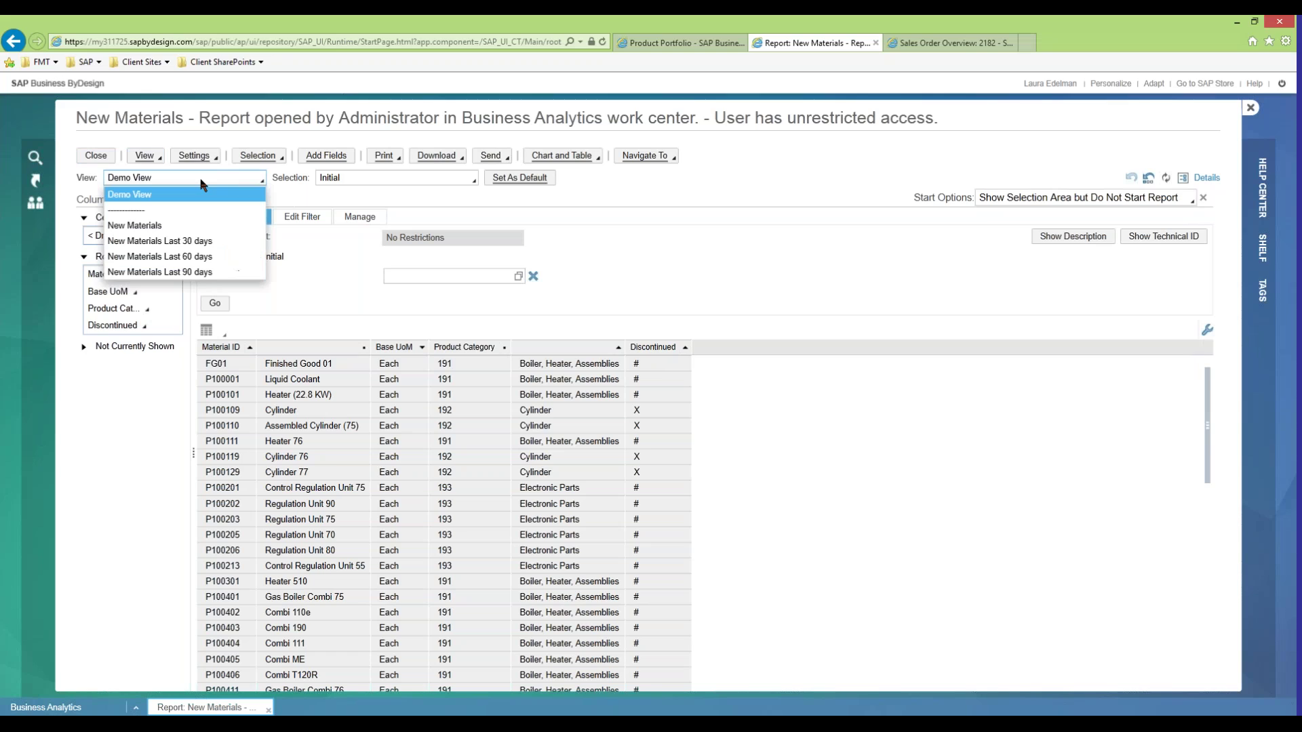
{"action": "left_click", "coordinate": [260, 181]}
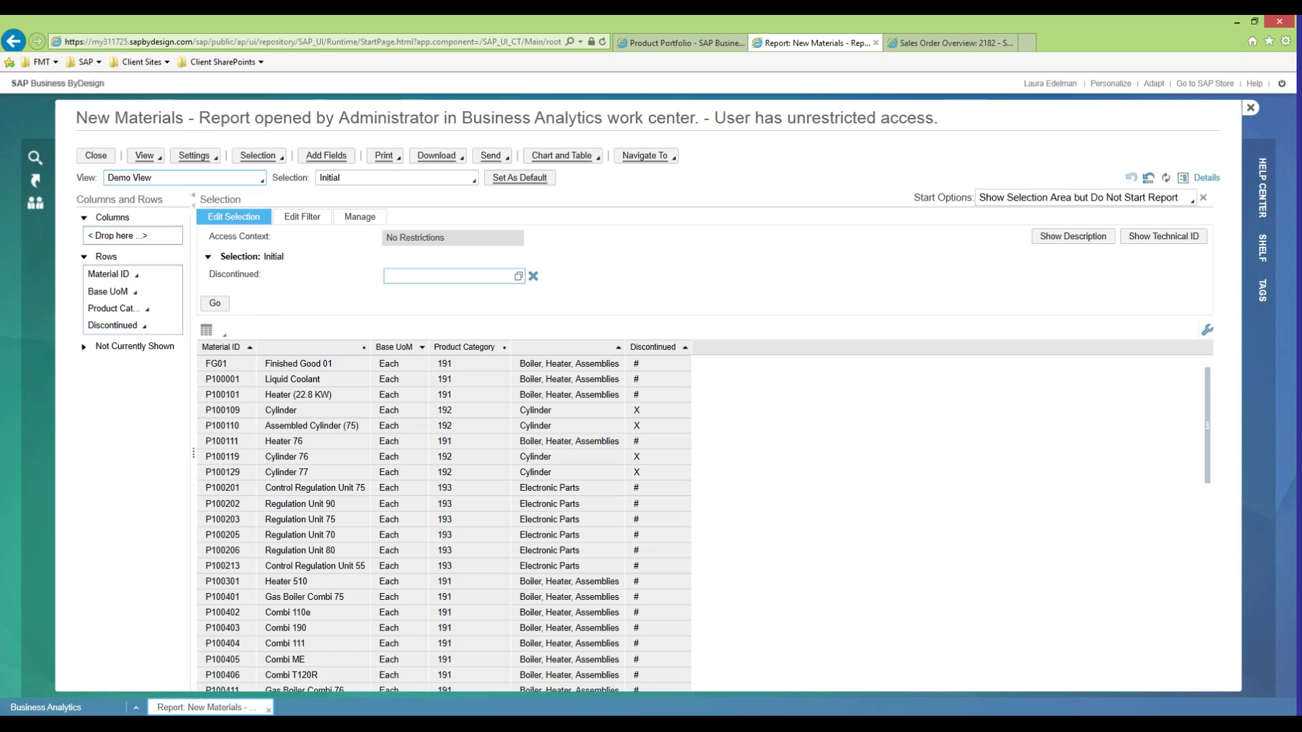
{"action": "left_click", "coordinate": [464, 176]}
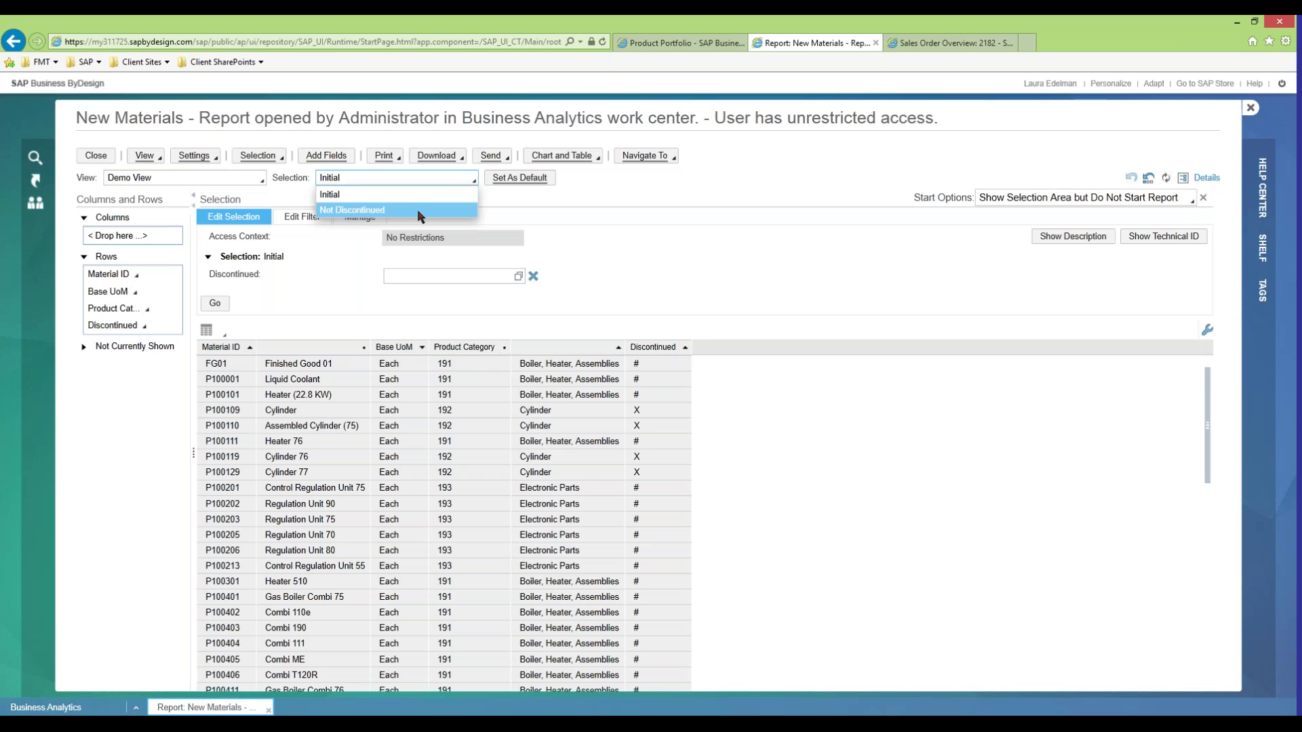
{"action": "left_click", "coordinate": [417, 209]}
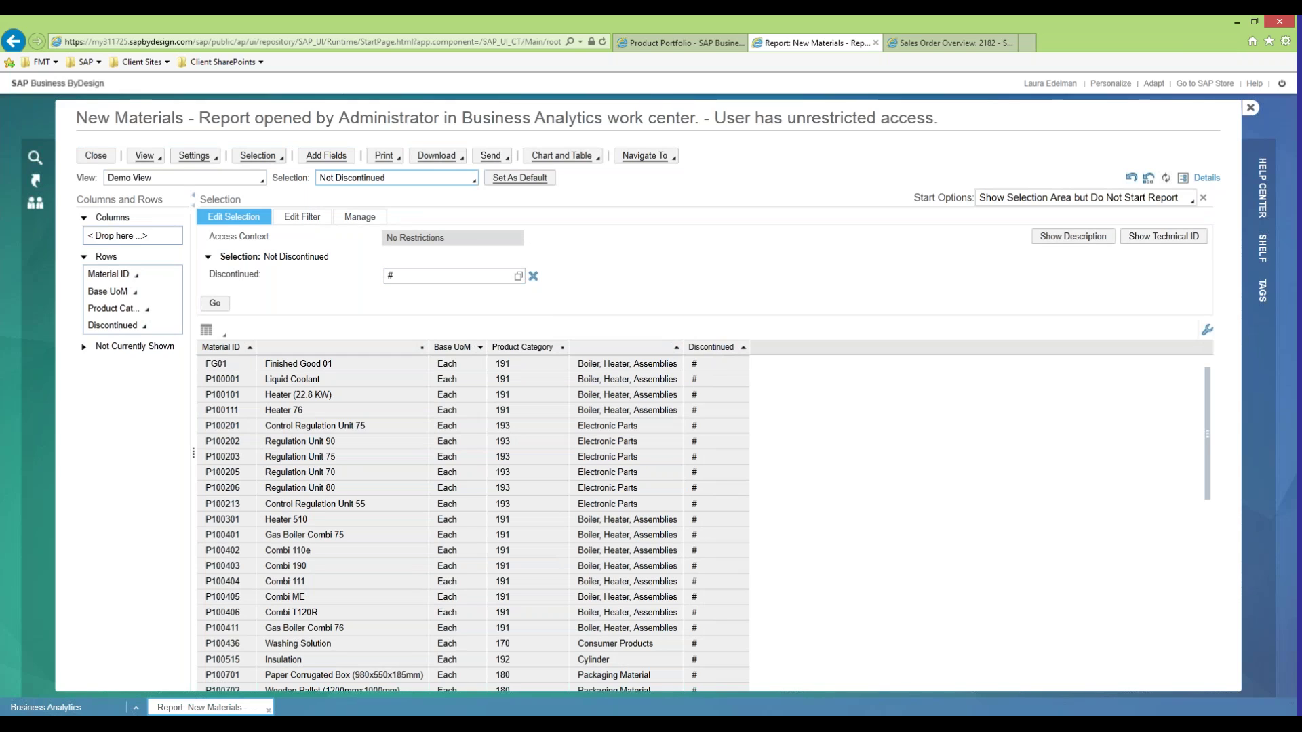
- Change the report's Discontinued selection value to X and rerun the report
{"action": "left_click", "coordinate": [403, 274]}
{"action": "left_click_drag", "start_coordinate": [403, 274], "coordinate": [354, 274]}
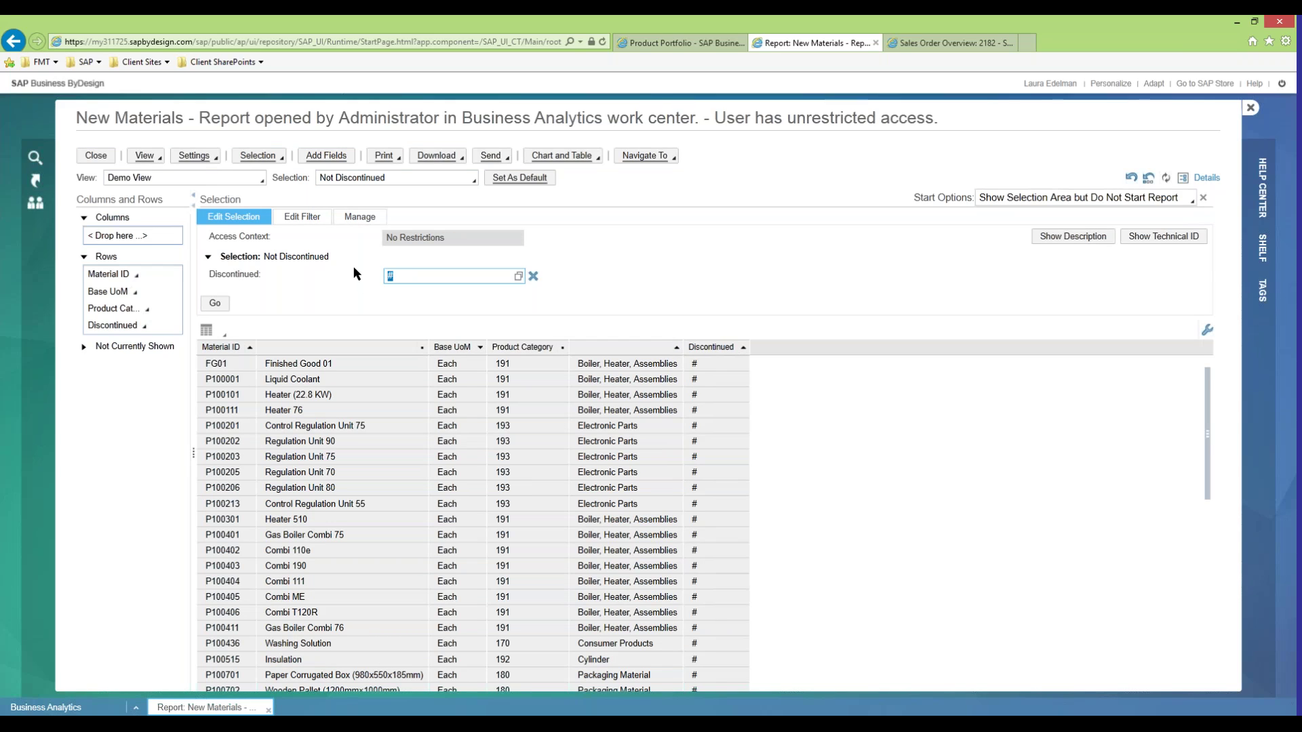
{"action": "type", "text": "X"}
{"action": "key", "text": "Return"}
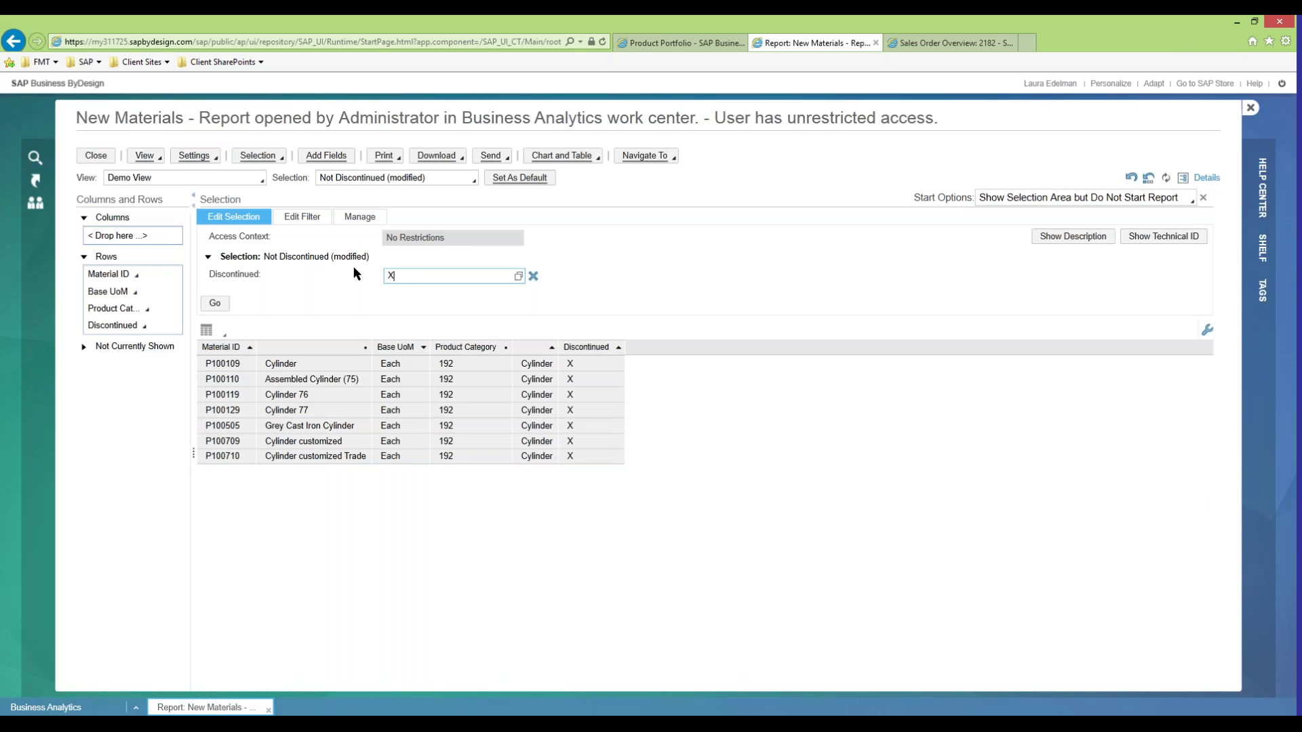